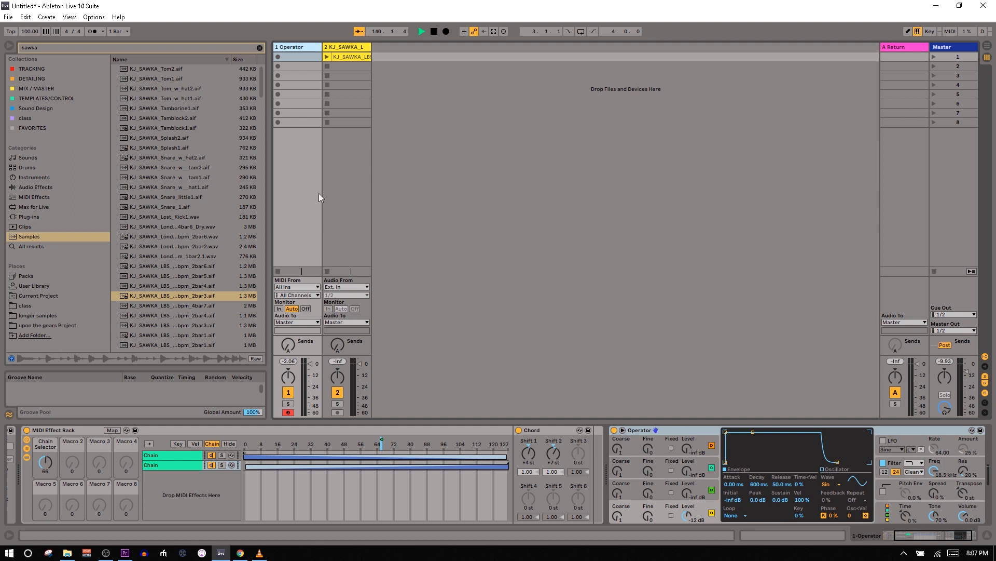
Step: Examine the order of devices on the Operator track: Arpeggiator, MIDI Effect Rack and Operator
click(42, 460)
click(101, 466)
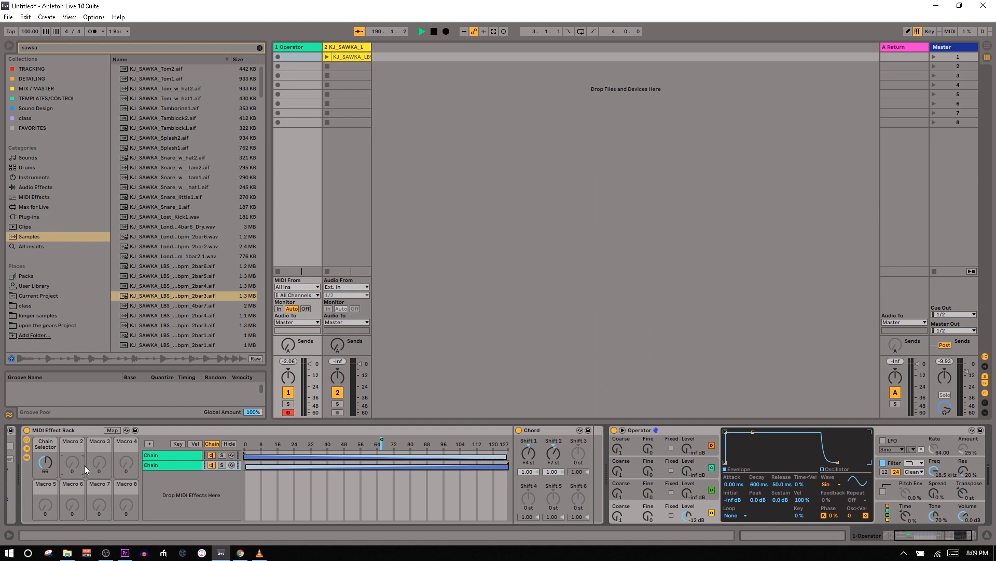
scroll(101, 441, up, 2)
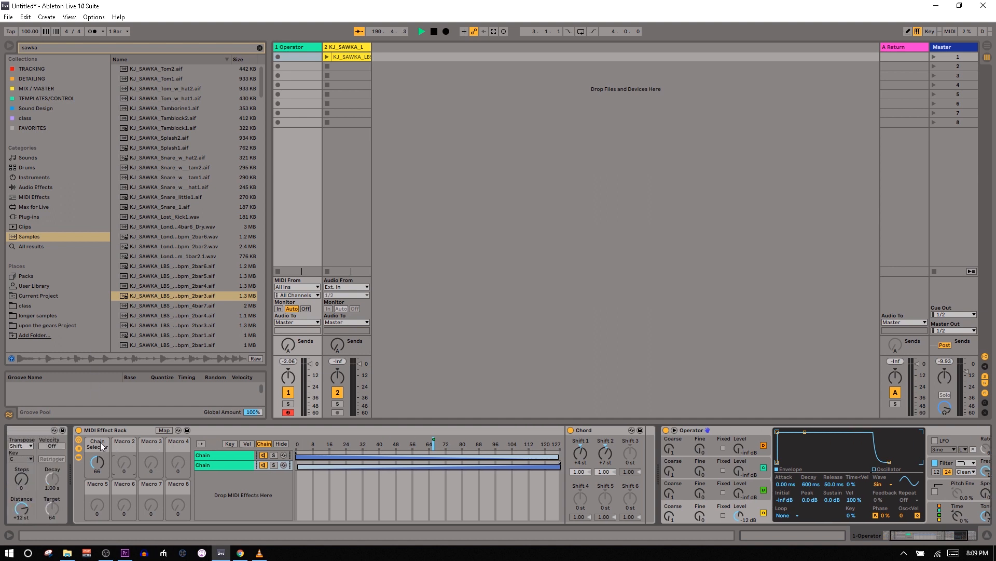
scroll(100, 441, up, 5)
click(91, 432)
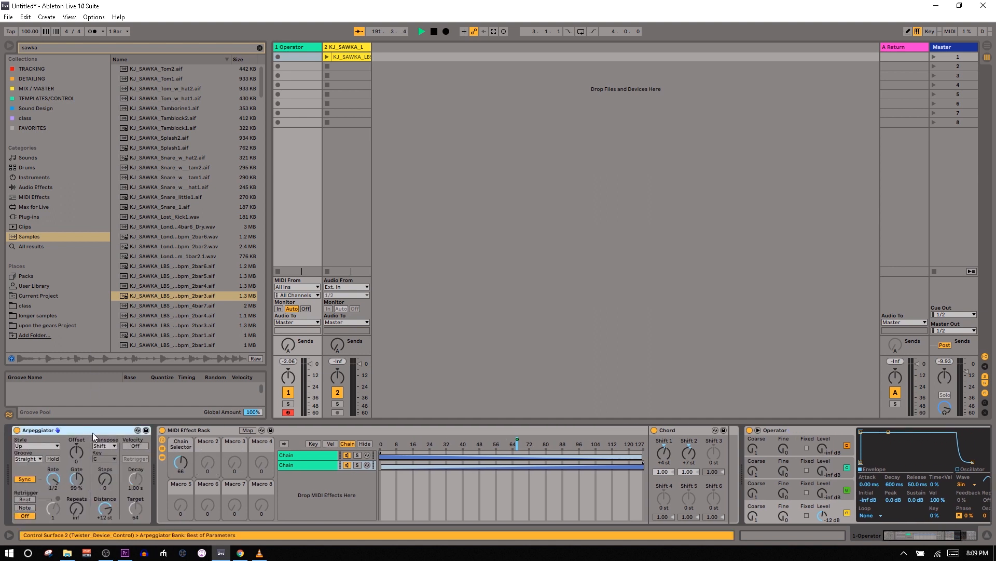
click(205, 432)
scroll(205, 431, down, 3)
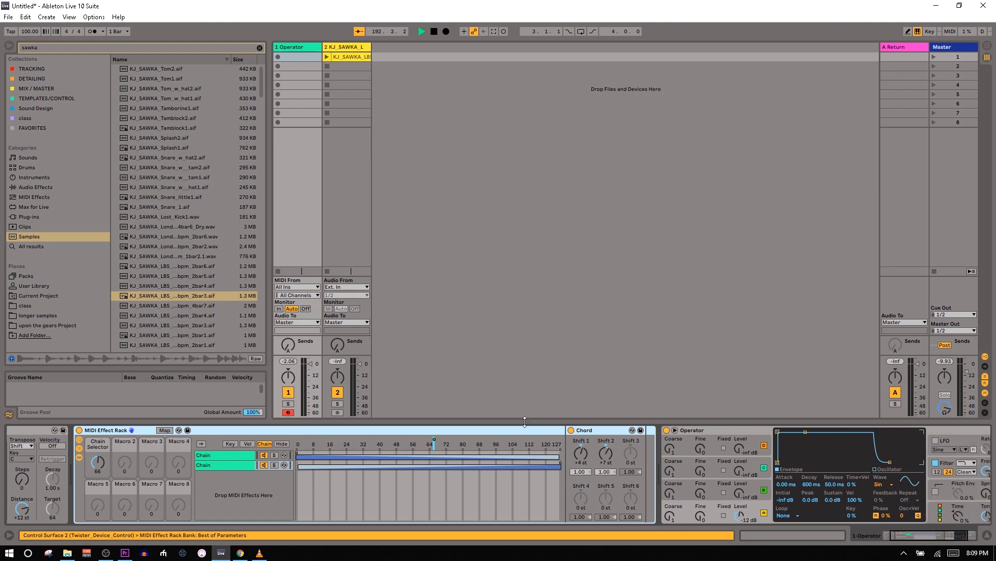
click(759, 428)
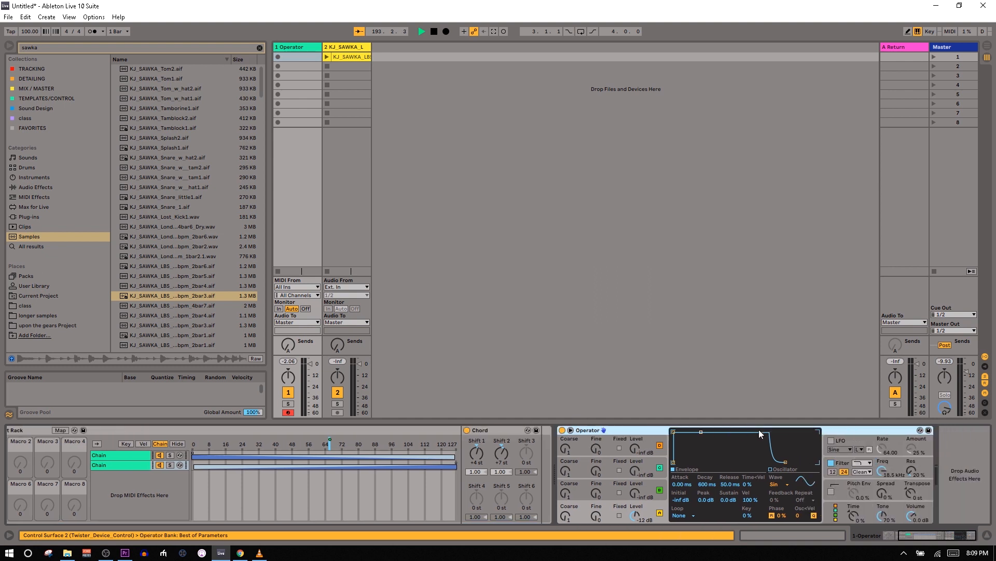
scroll(758, 428, up, 6)
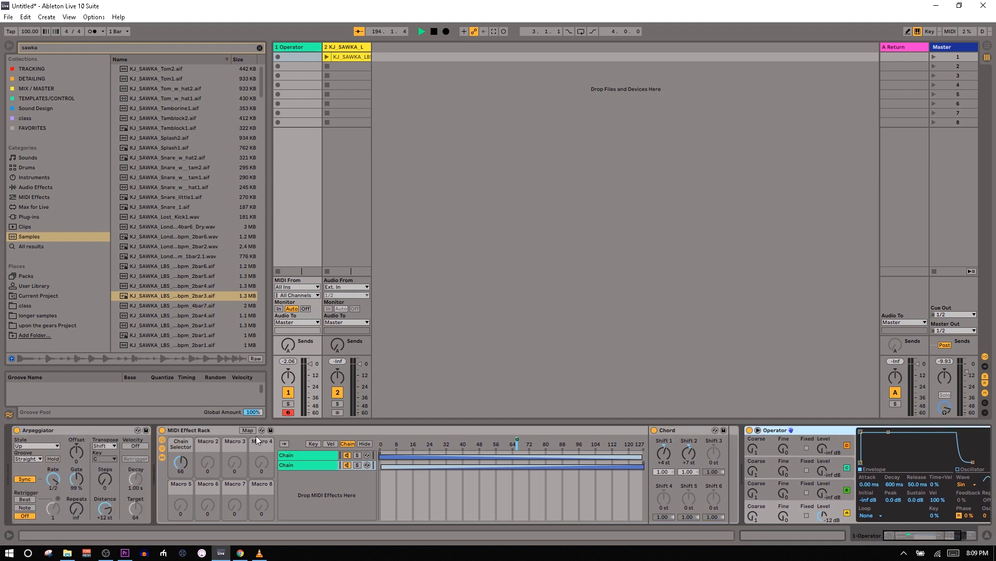
Step: Inspect the MIDI Effect Rack's two chains, checking the Arpeggiator in the first and the Chord device in the second
click(221, 434)
click(298, 457)
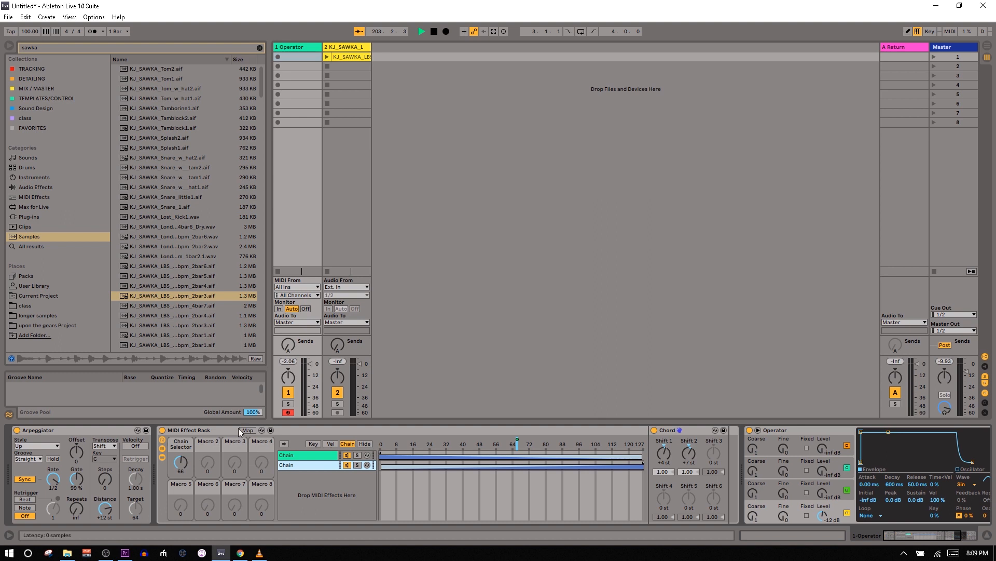
click(313, 456)
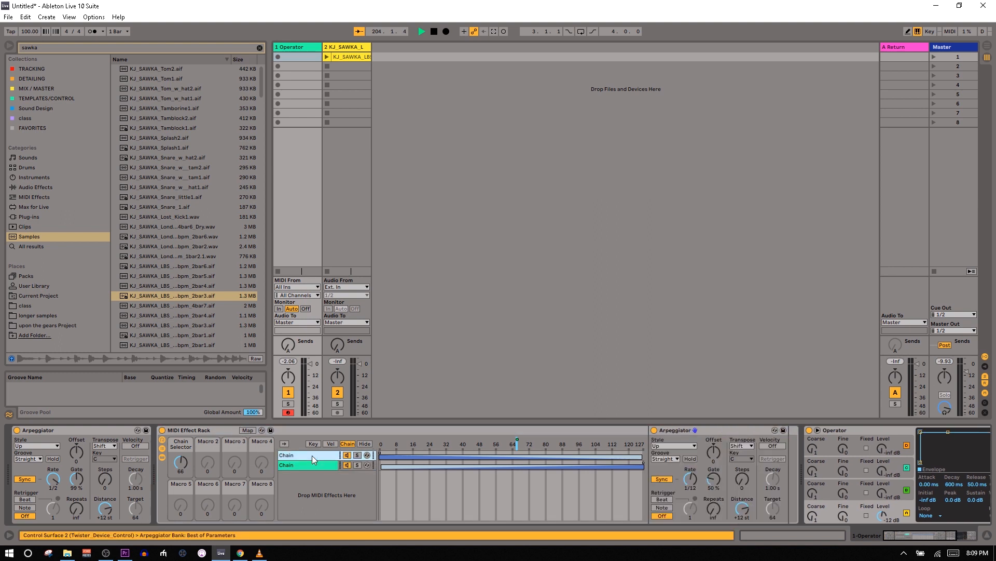
click(333, 465)
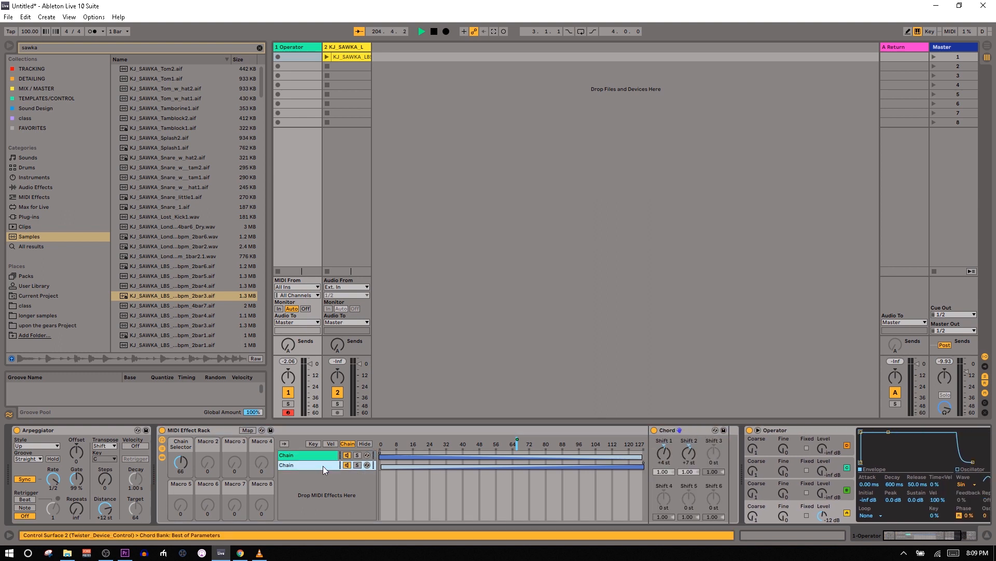
click(674, 431)
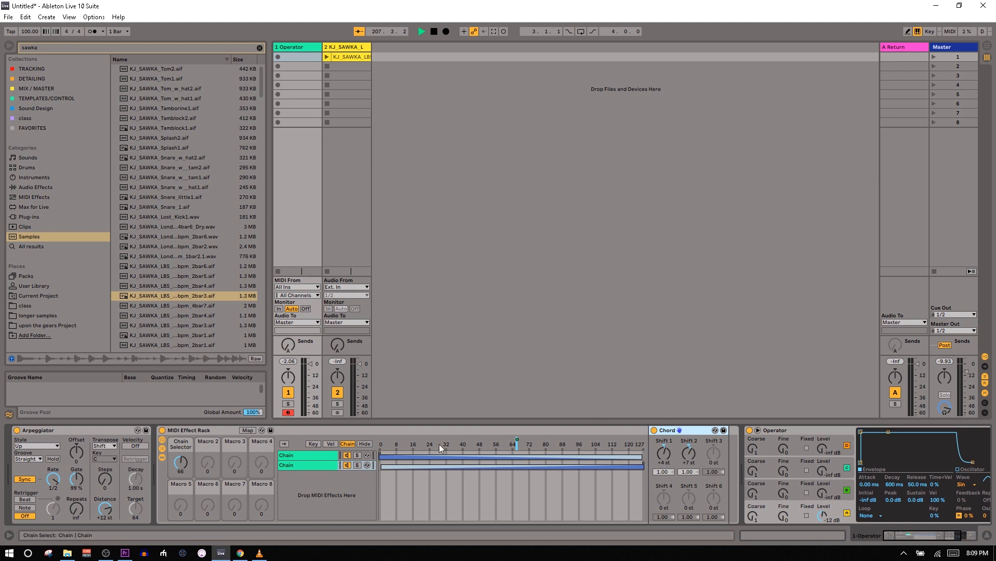
click(305, 455)
click(703, 427)
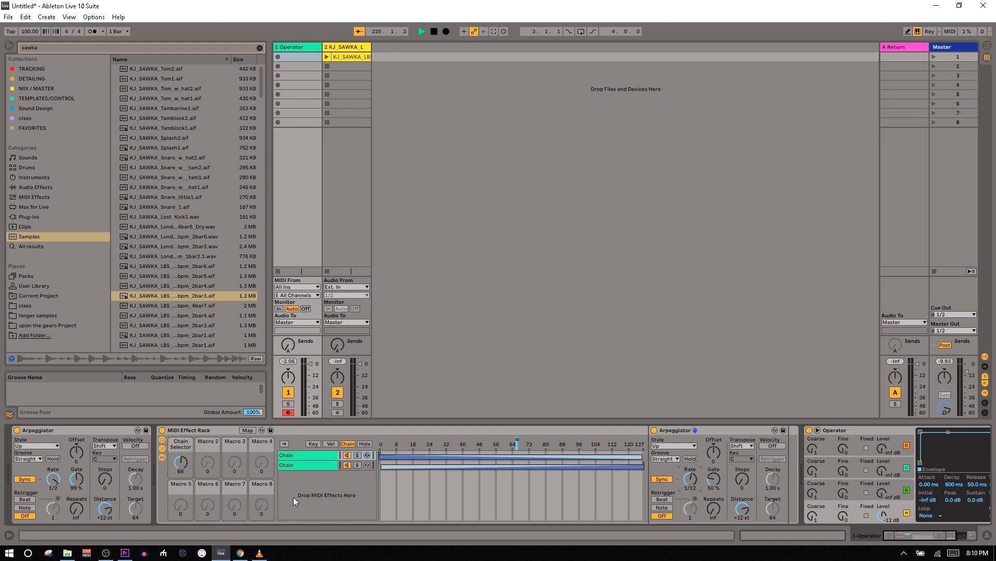
Step: Turn the Chain Selector macro down to 0, and remap the rack's chain selector to Macro 1
drag(188, 464, 189, 506)
right_click(381, 443)
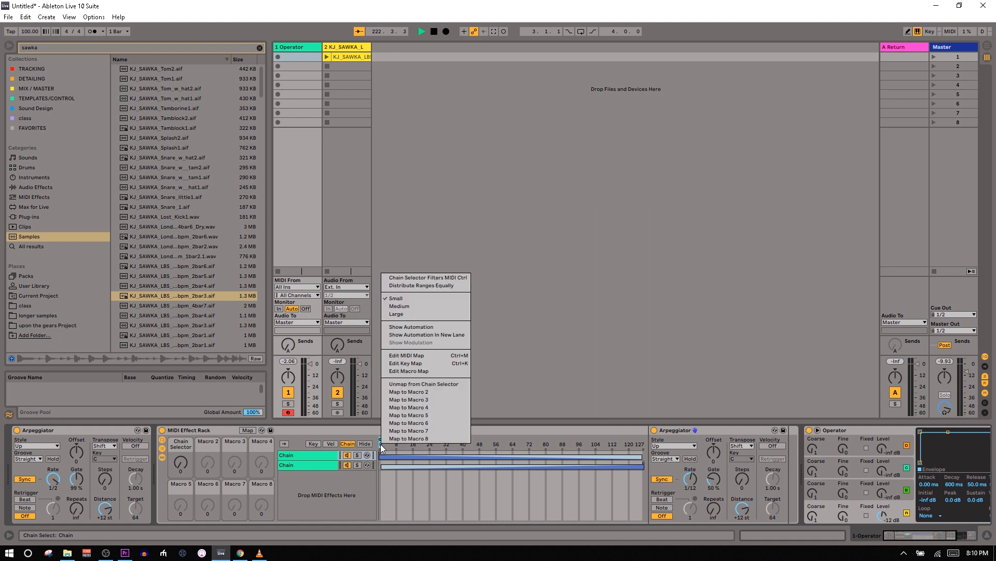
click(408, 384)
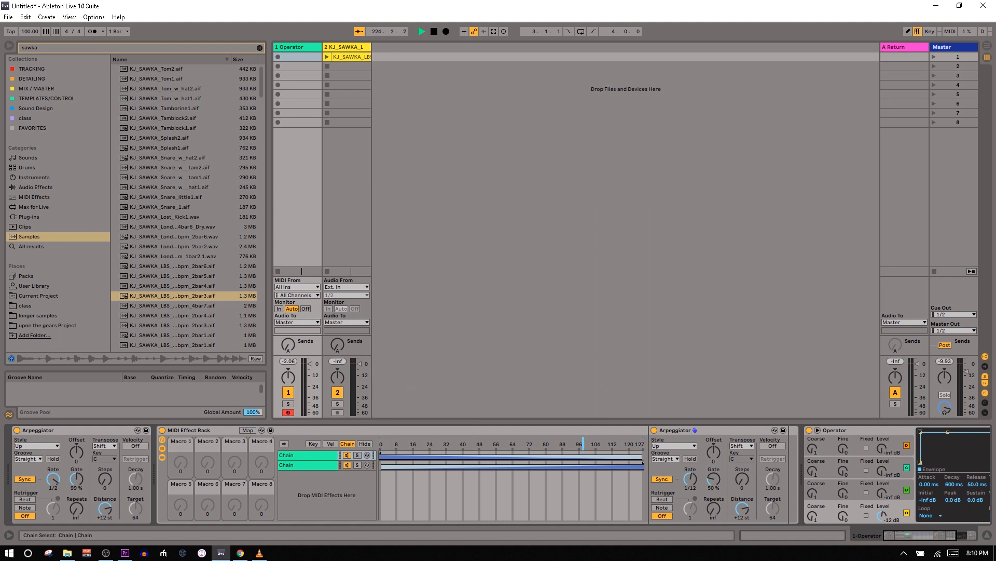
right_click(380, 440)
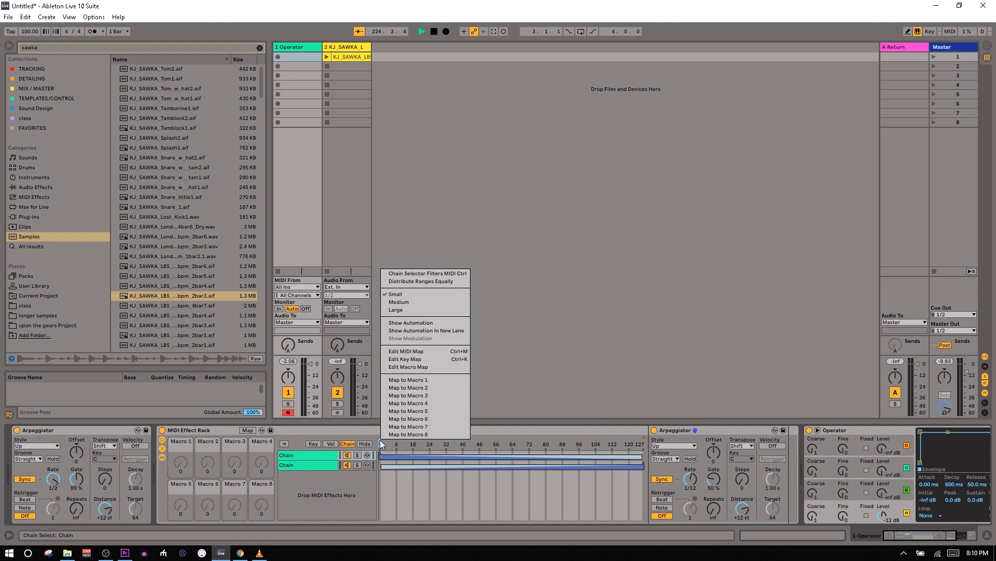
click(440, 379)
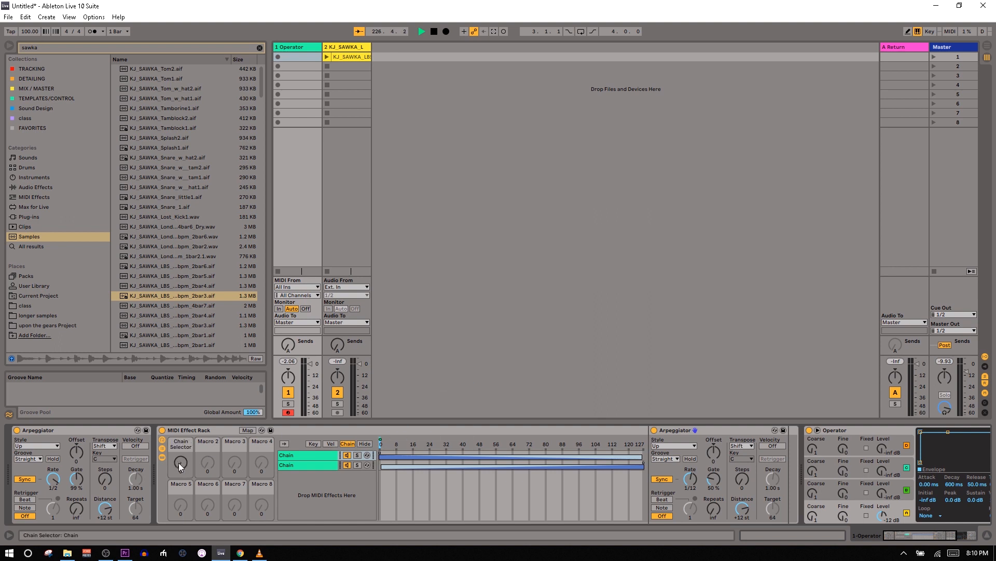
mouse_move(178, 463)
mouse_down()
mouse_move(179, 395)
mouse_move(178, 461)
mouse_up()
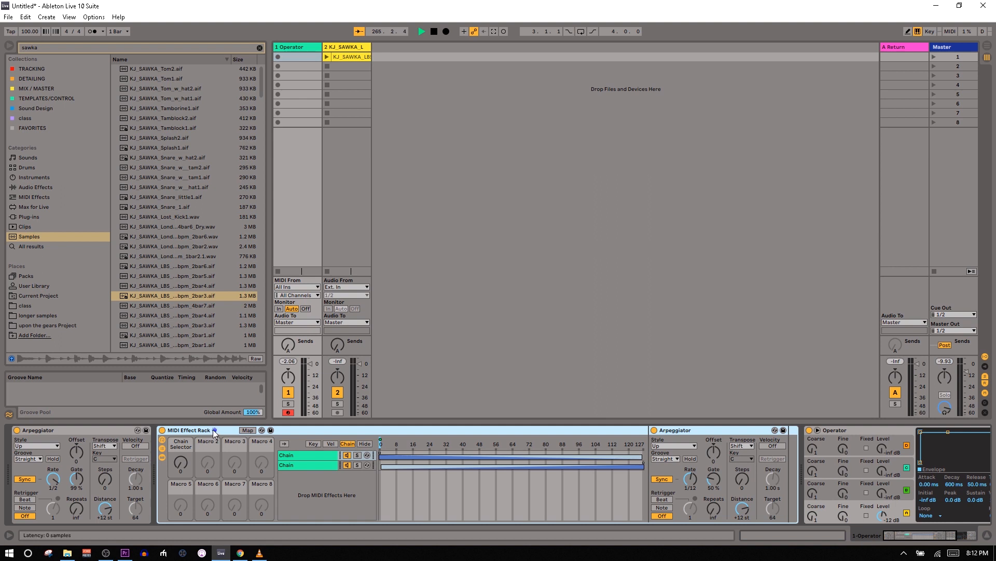
Step: Review the signal path from the first Arpeggiator through the MIDI Effect Rack to Operator, folding and unfolding the rack and viewing its Chord chain
click(830, 431)
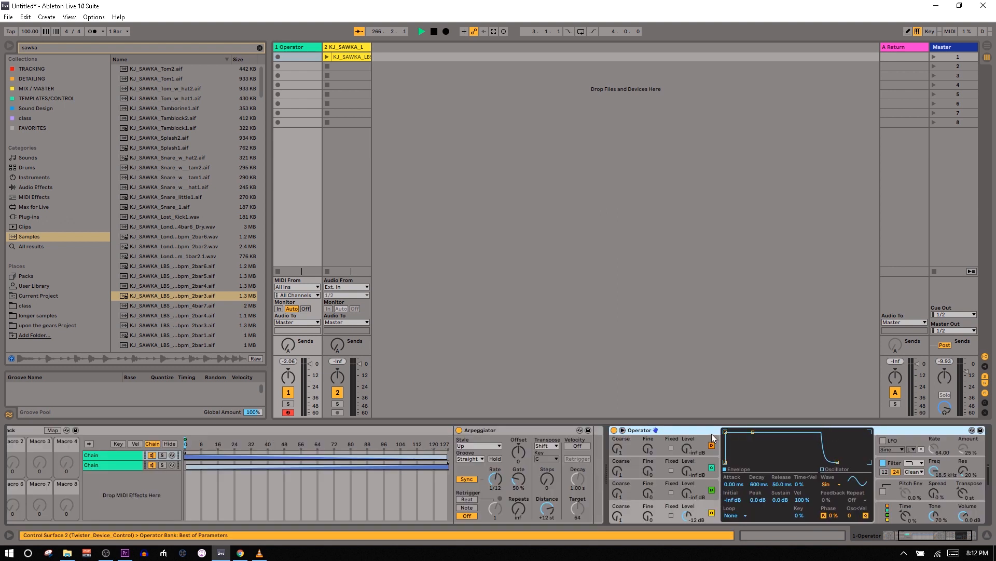
scroll(672, 430, left, 2)
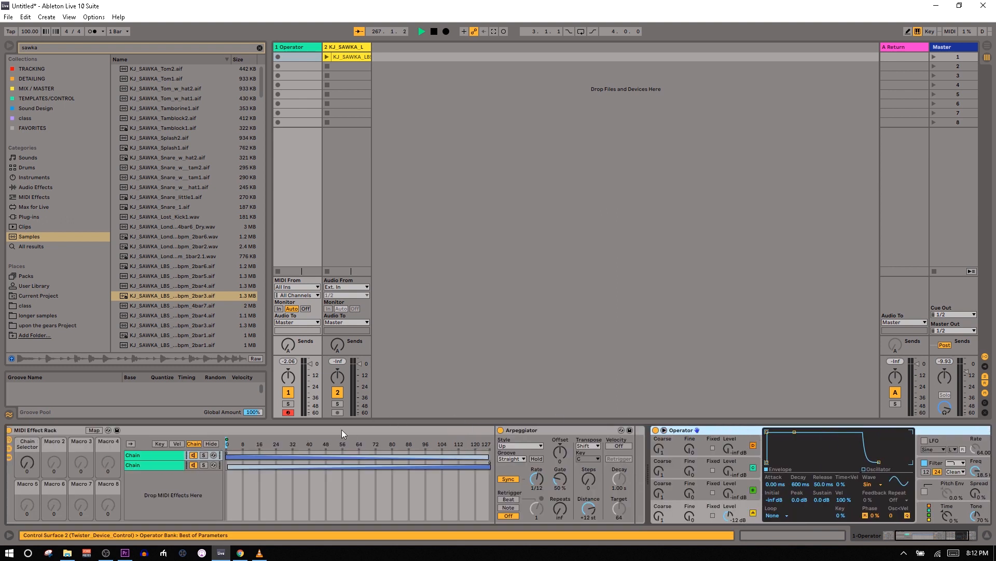
scroll(341, 428, left, 6)
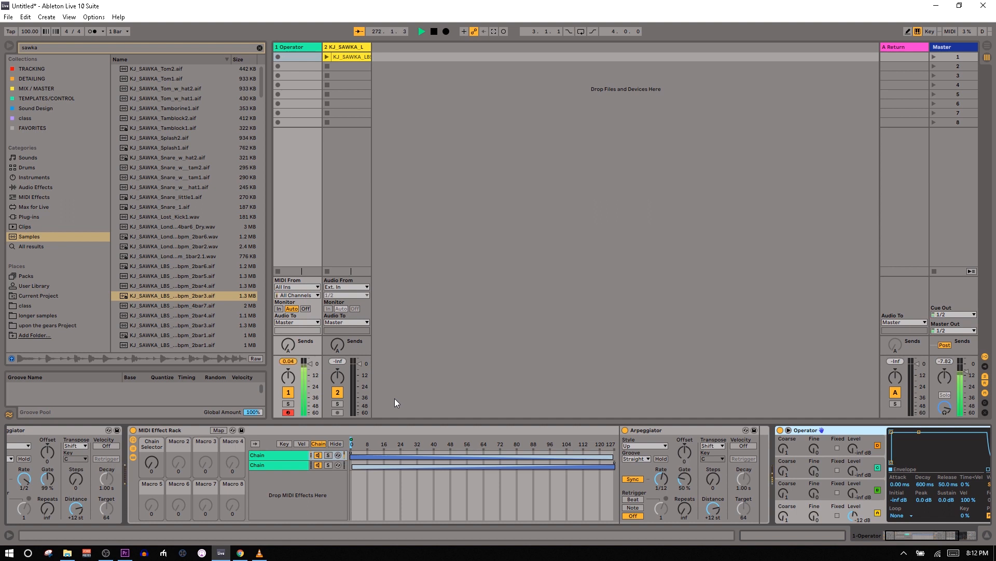
scroll(216, 466, left, 2)
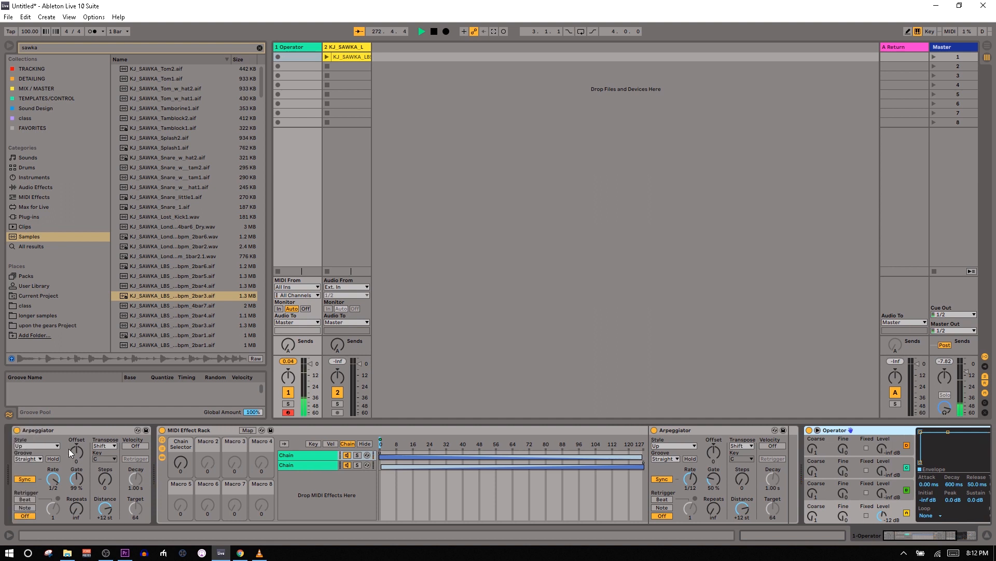
click(57, 429)
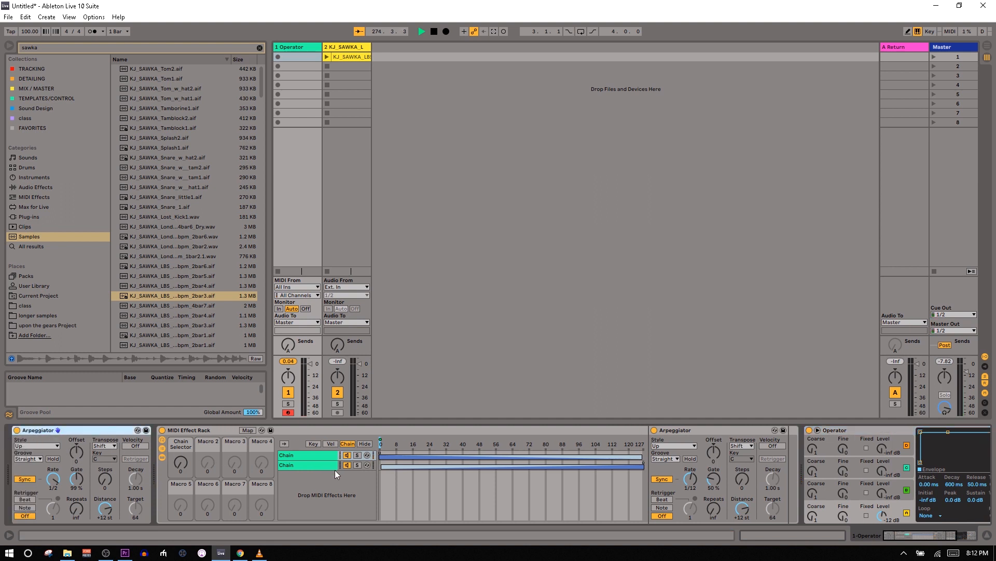
double_click(191, 429)
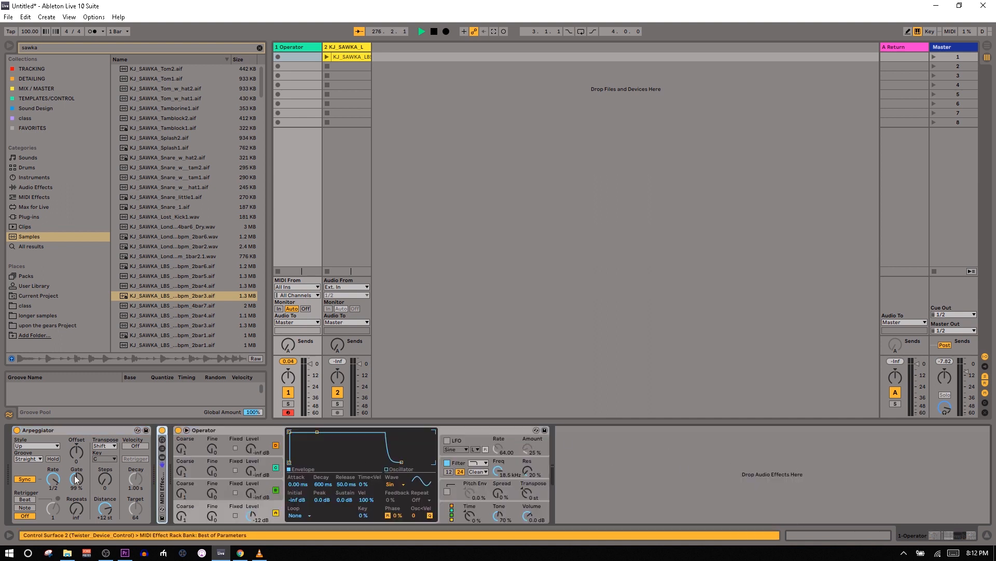
double_click(164, 474)
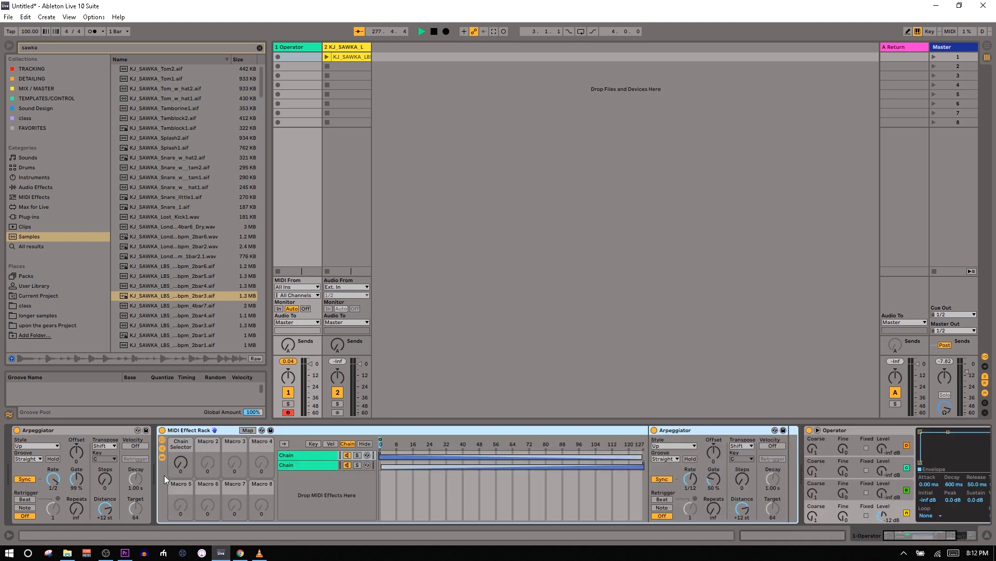
click(295, 464)
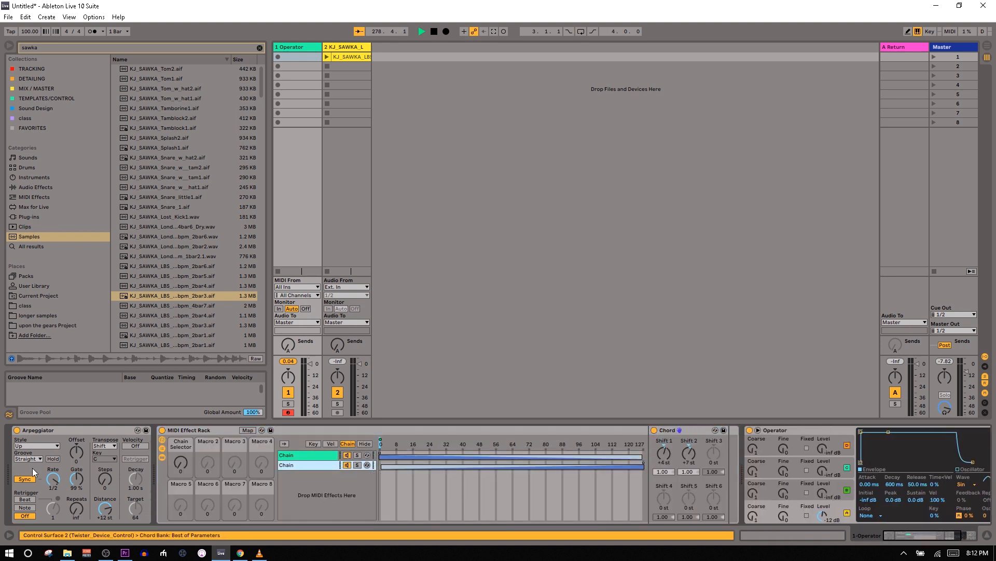
click(69, 432)
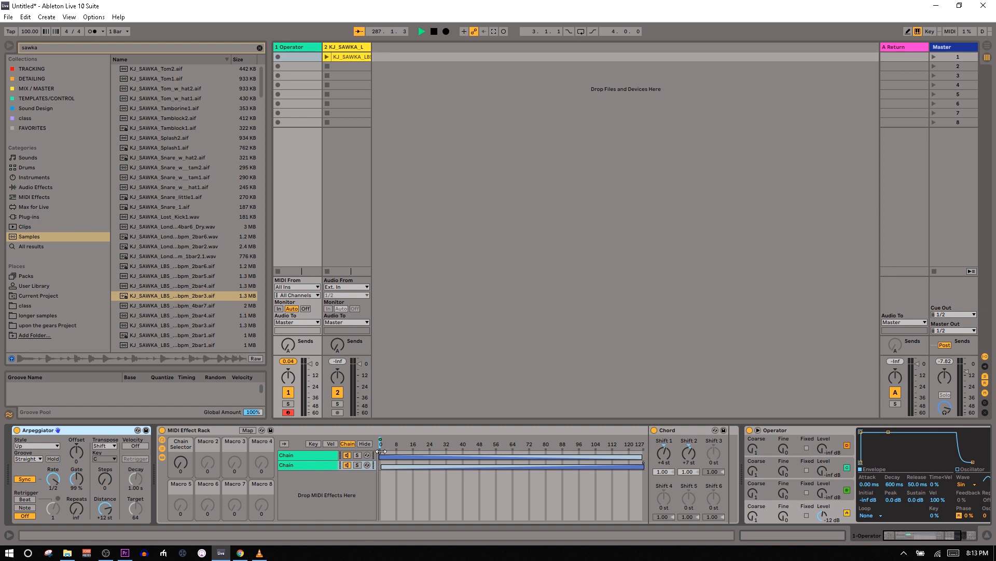
Step: Try different fade positions, at about 80, on the first chain's zone in the chain select editor
click(640, 467)
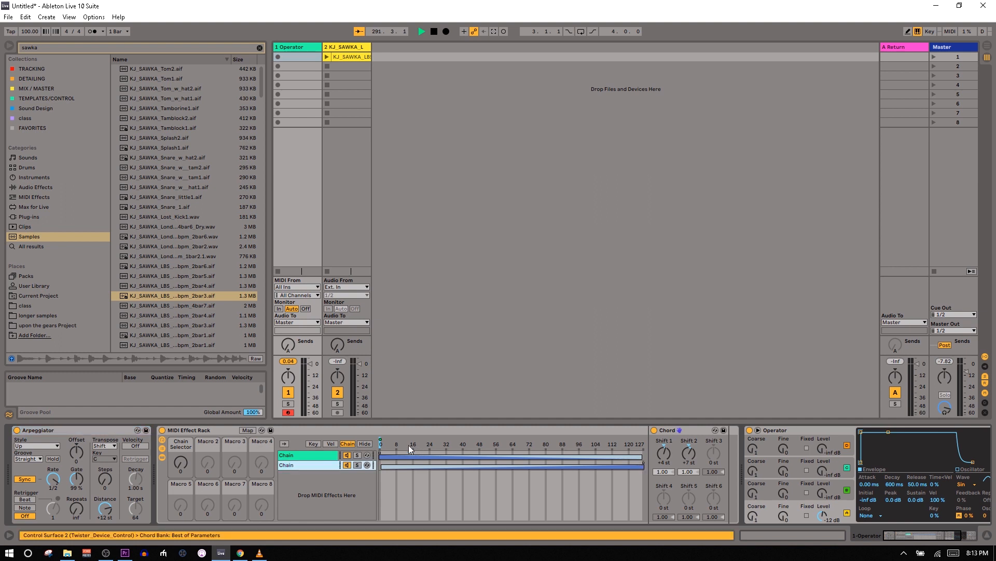
drag(381, 452, 546, 453)
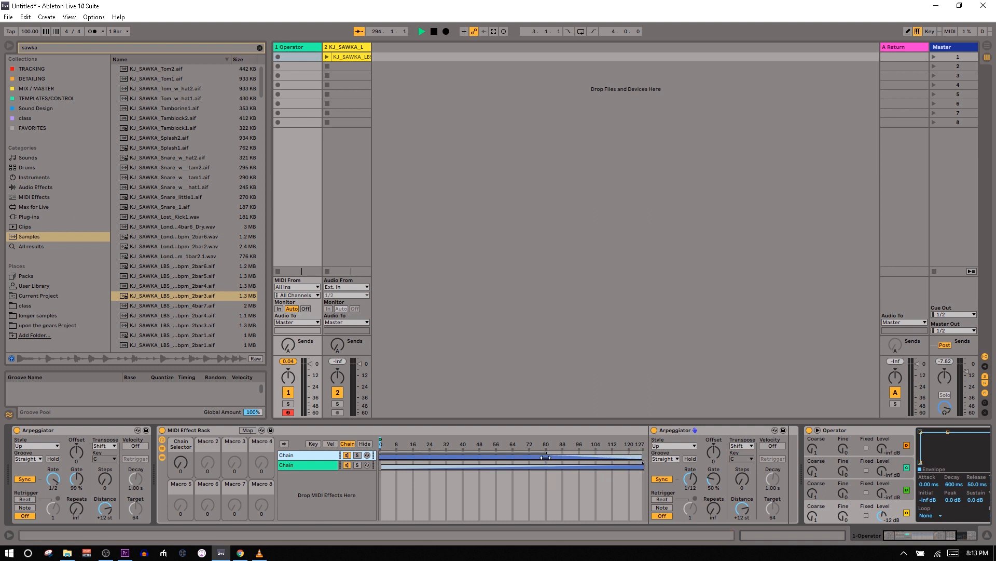
drag(380, 448, 534, 449)
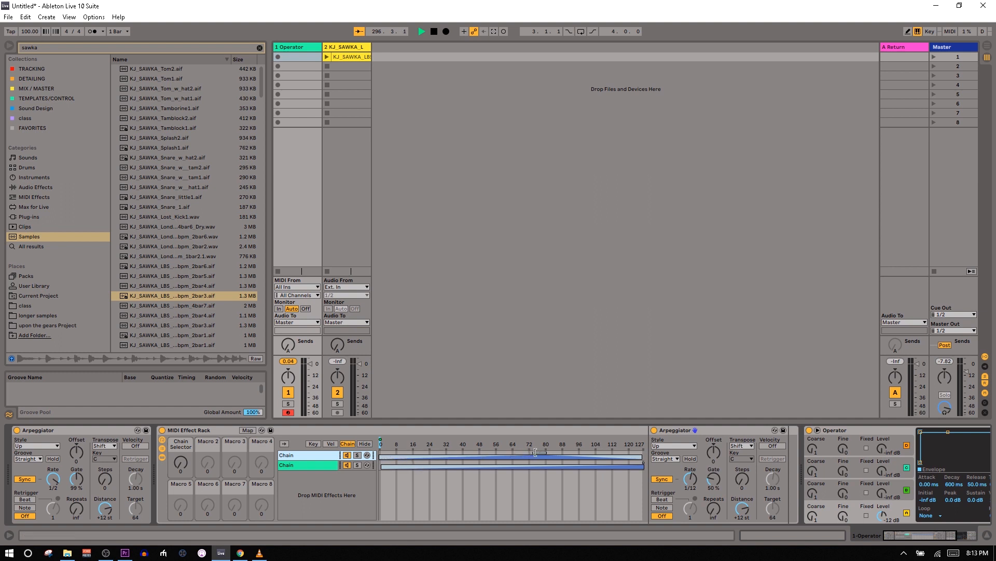
drag(533, 452, 374, 442)
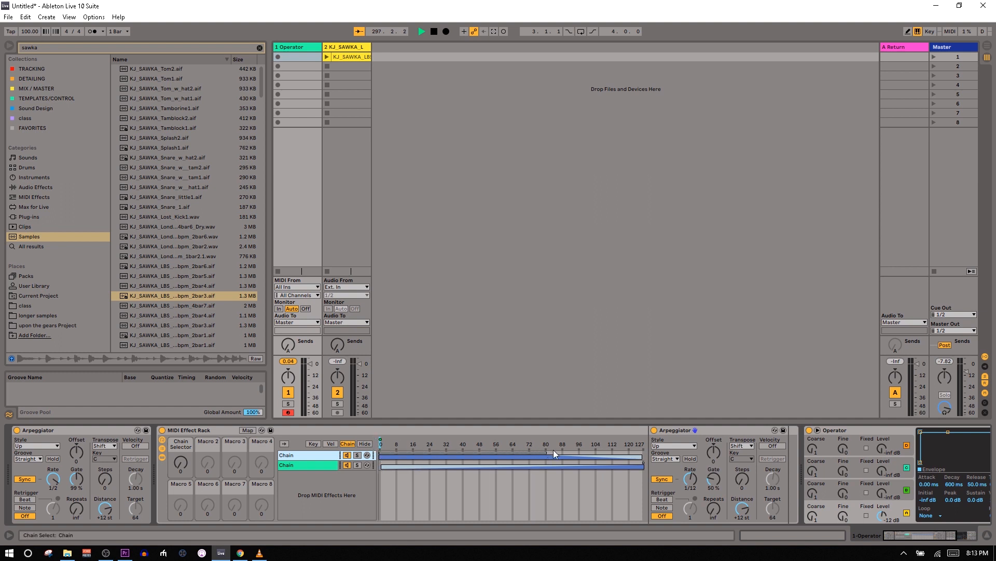
drag(553, 450, 369, 455)
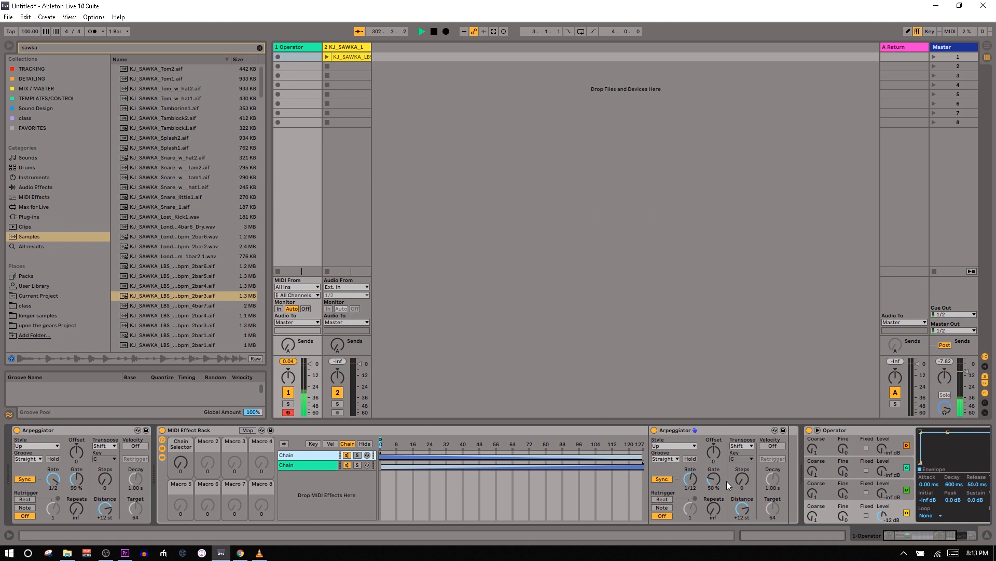
Step: Rename the MIDI Effect Rack's first chain as arp and adjust the rate of the Arpeggiator inside it
click(691, 478)
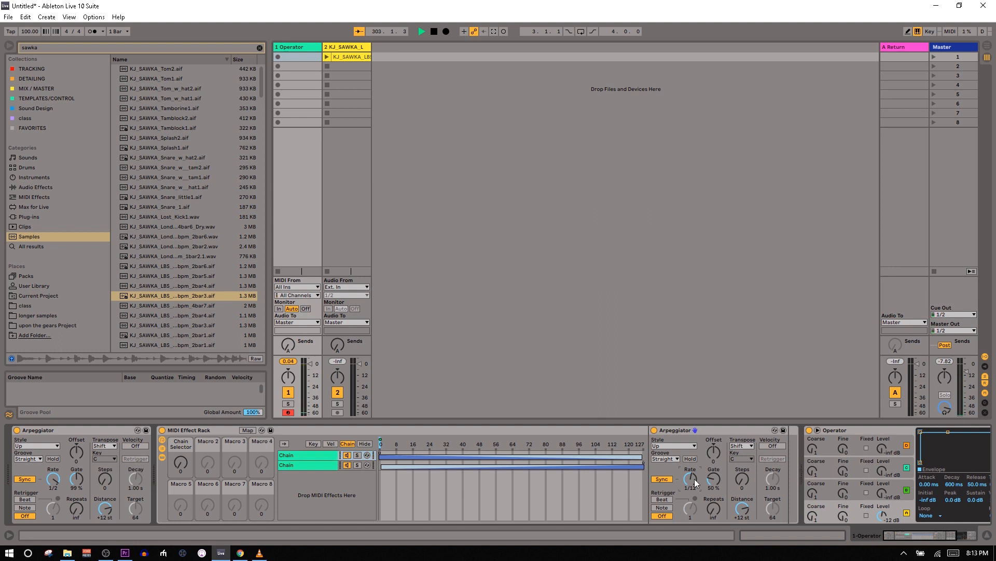
click(301, 455)
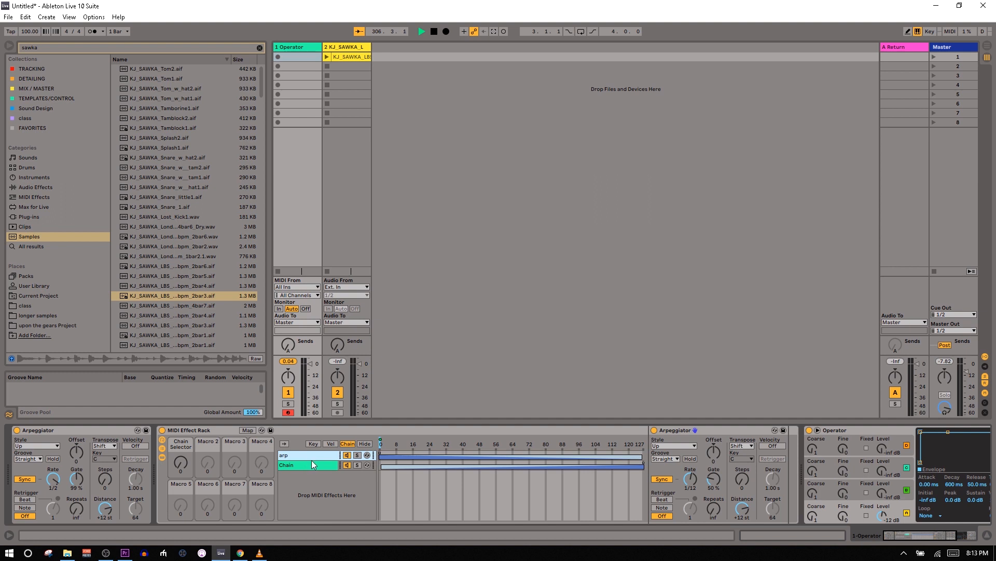
click(695, 481)
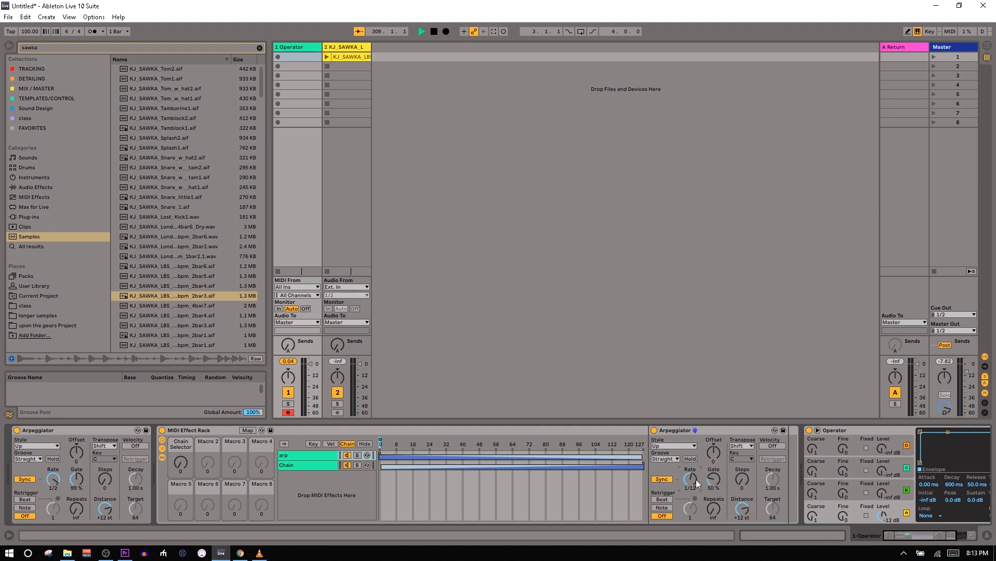
mouse_move(694, 479)
mouse_down()
mouse_move(695, 462)
mouse_move(694, 471)
mouse_up()
Step: Show the rack's second chain and select its Chord device
click(309, 466)
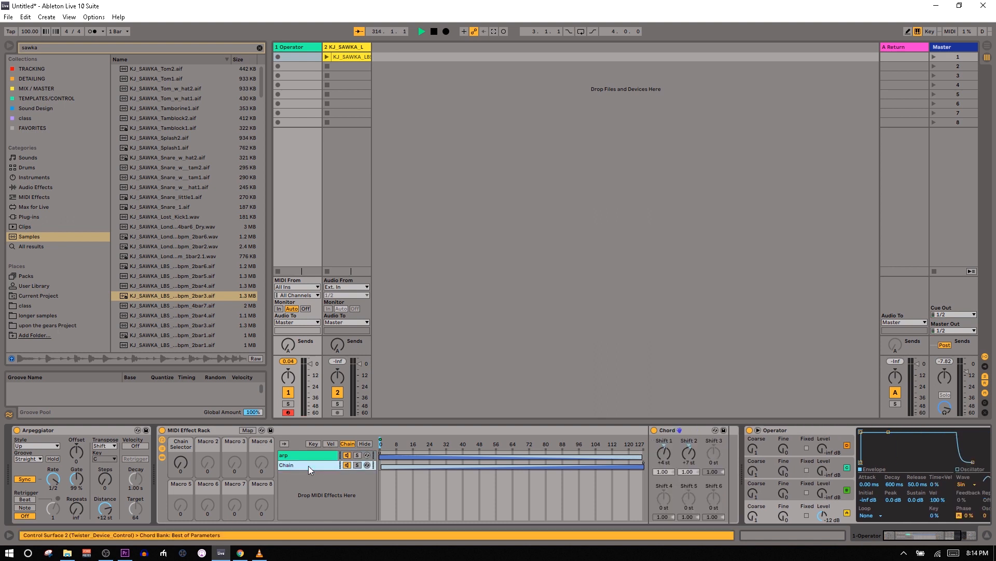
click(686, 433)
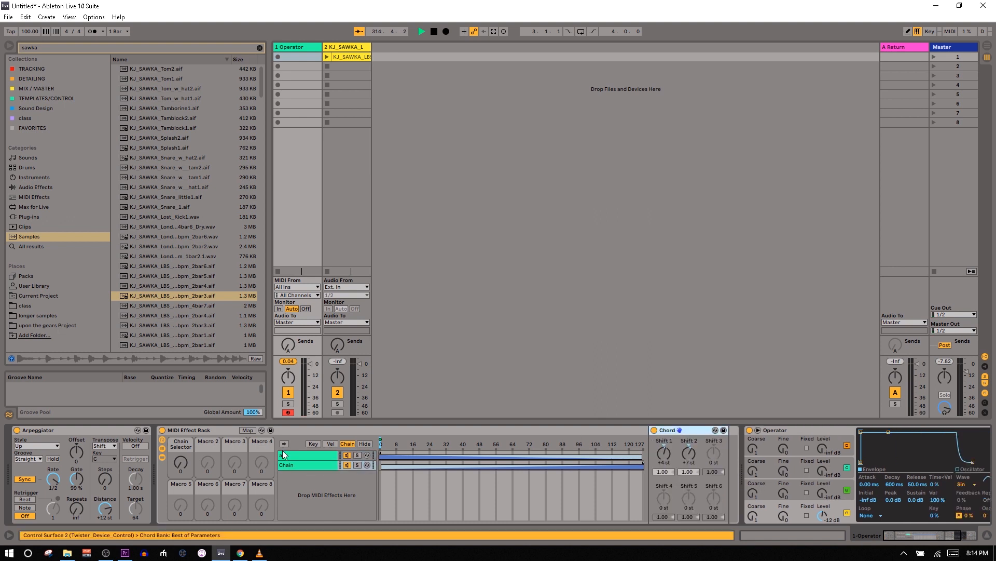
Step: Turn the Chain Selector macro up to 127 and rebalance the Operator track and Master volumes
drag(181, 462, 181, 410)
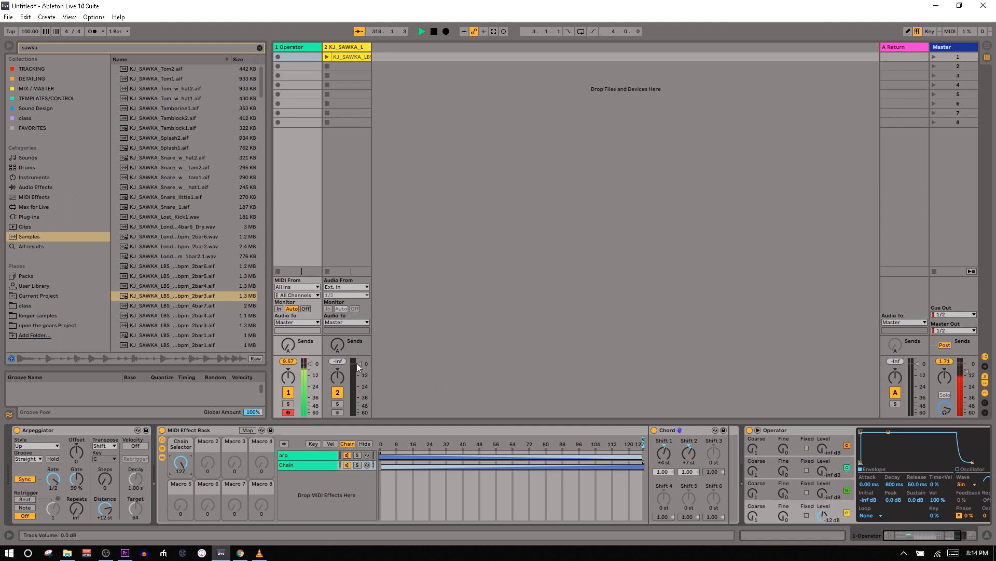
drag(310, 363, 310, 378)
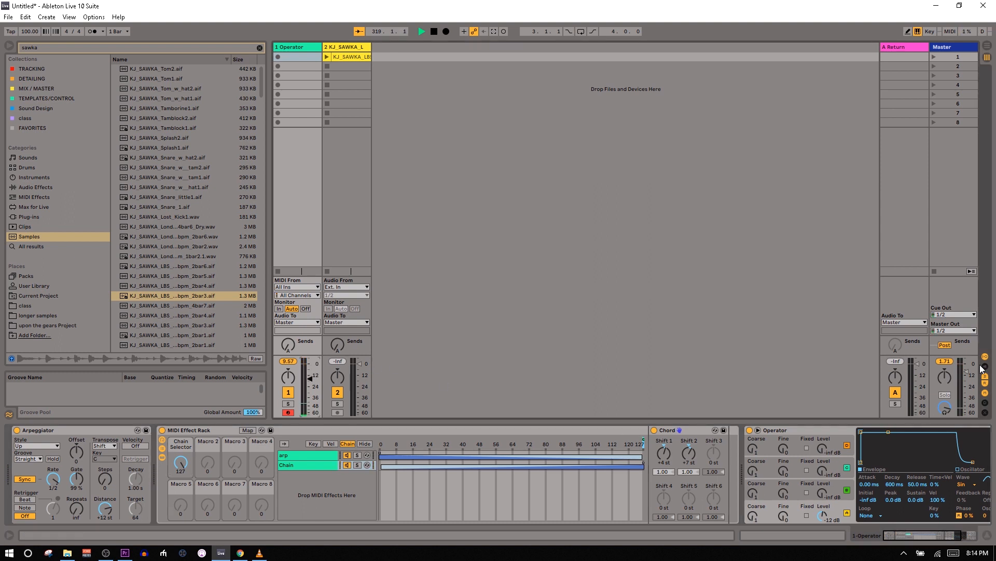
drag(967, 372, 967, 364)
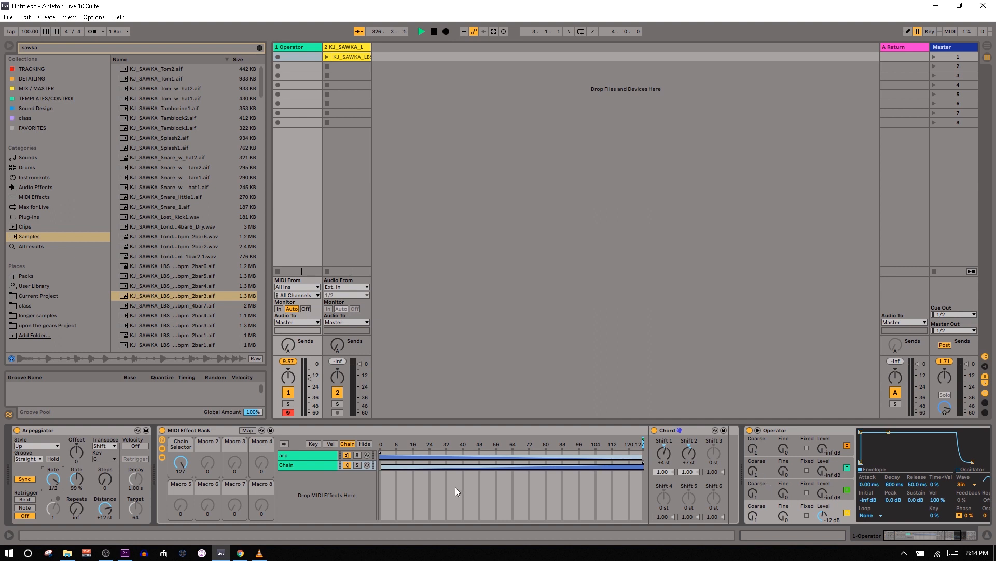
Step: Sweep the Chain Selector macro down and up to blend between the two chains, leaving it at 27
drag(181, 462, 180, 509)
drag(181, 461, 181, 422)
mouse_move(179, 469)
mouse_down()
mouse_move(179, 522)
mouse_move(178, 511)
mouse_up()
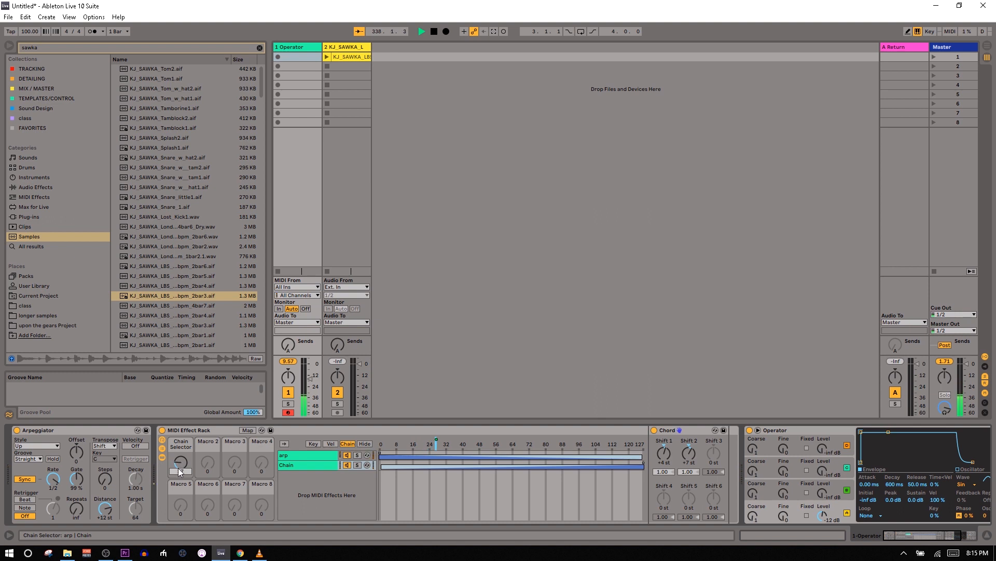
Step: Rename the MIDI Effect Rack's second chain as chords and view the arp and chords chains in turn
click(288, 454)
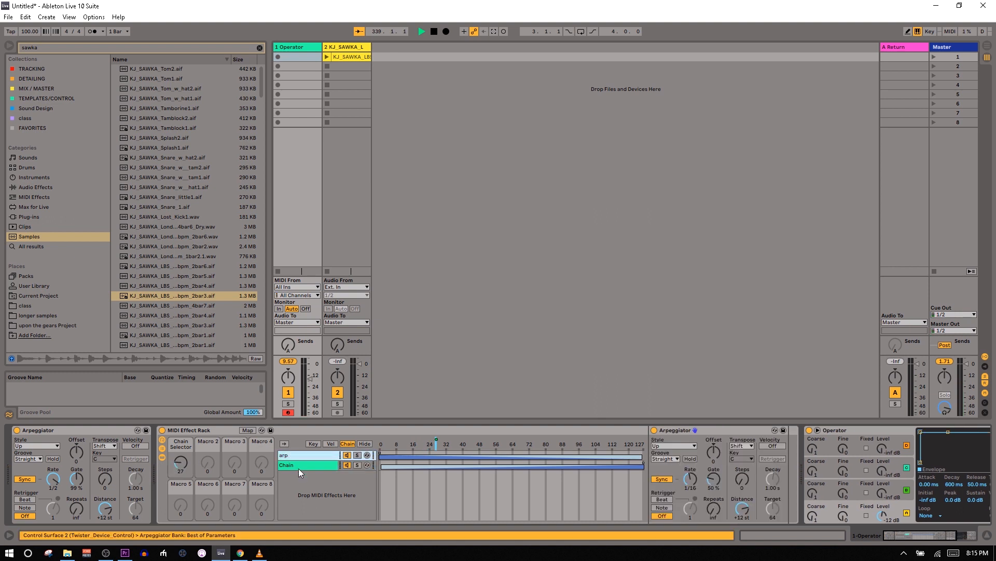
double_click(299, 467)
text(chords)
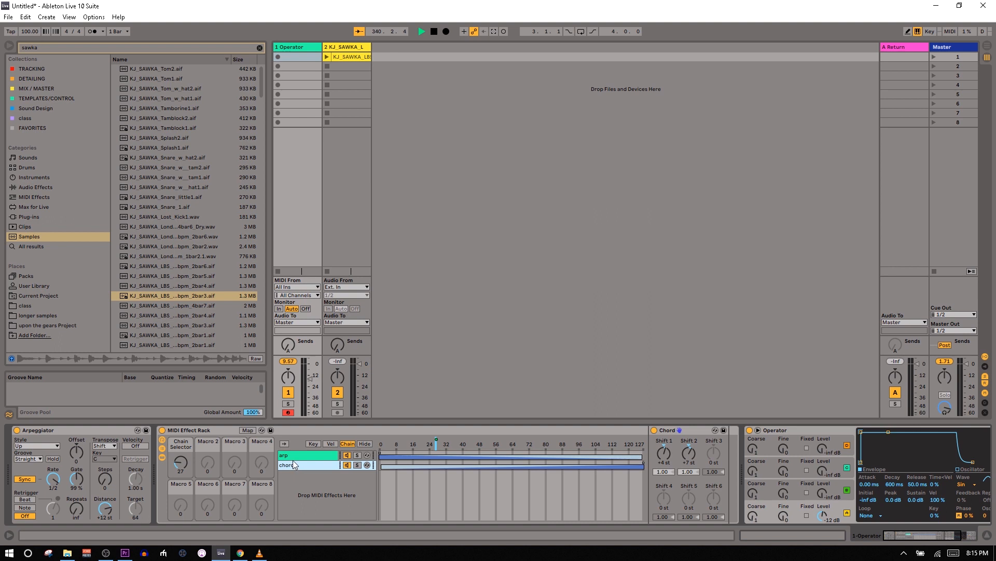
click(291, 456)
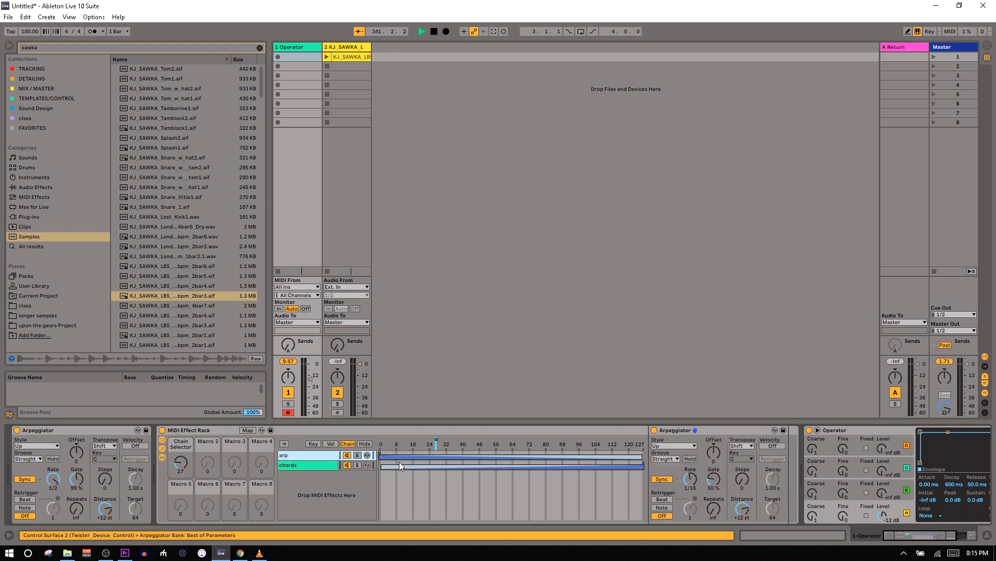
click(413, 464)
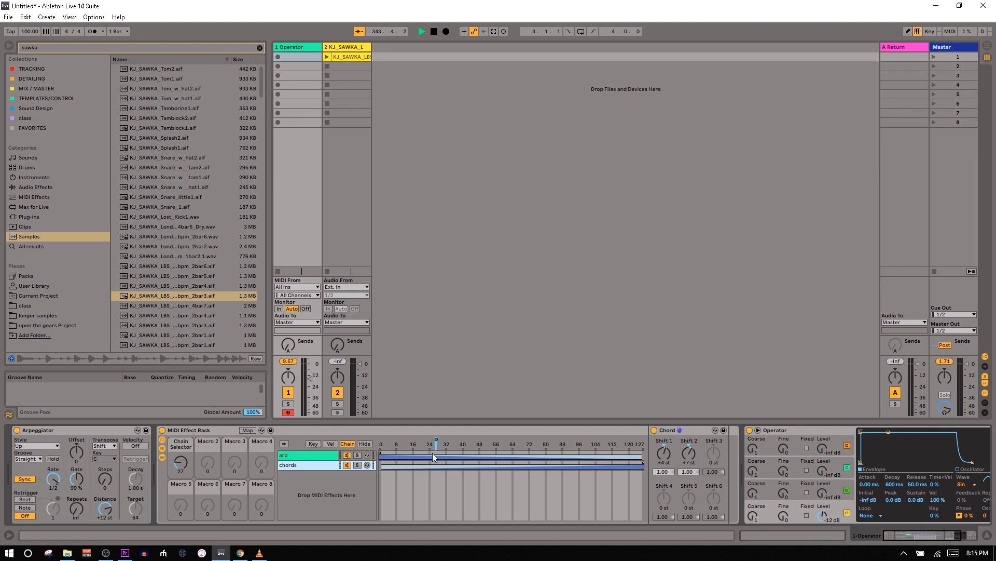
Step: Split the velocity zones at about 54, with the arp chain below and the chords chain above
click(330, 444)
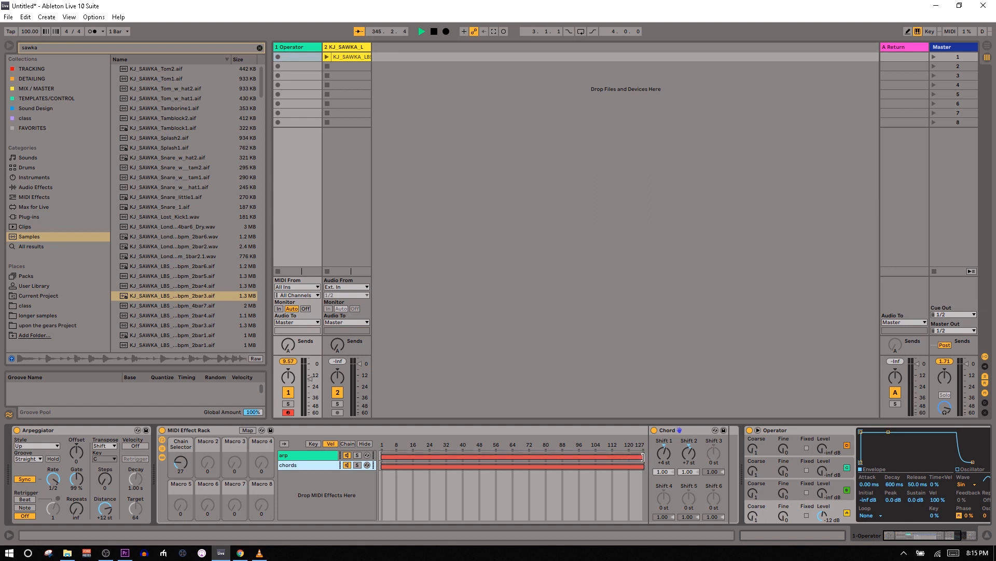
drag(645, 457, 493, 456)
drag(380, 467, 490, 468)
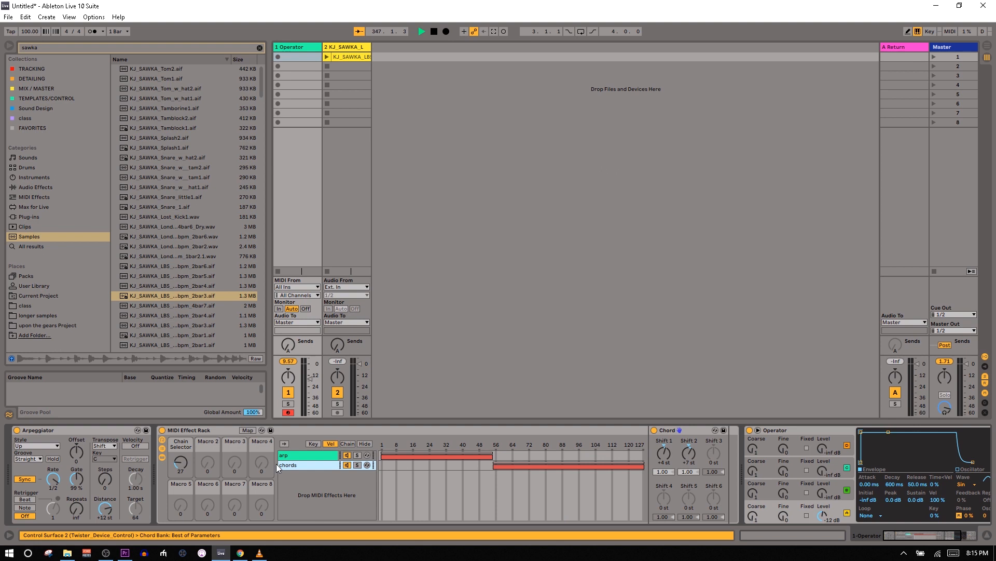
Step: Remove the fades from the arp and chords zones in the chain select editor
click(364, 444)
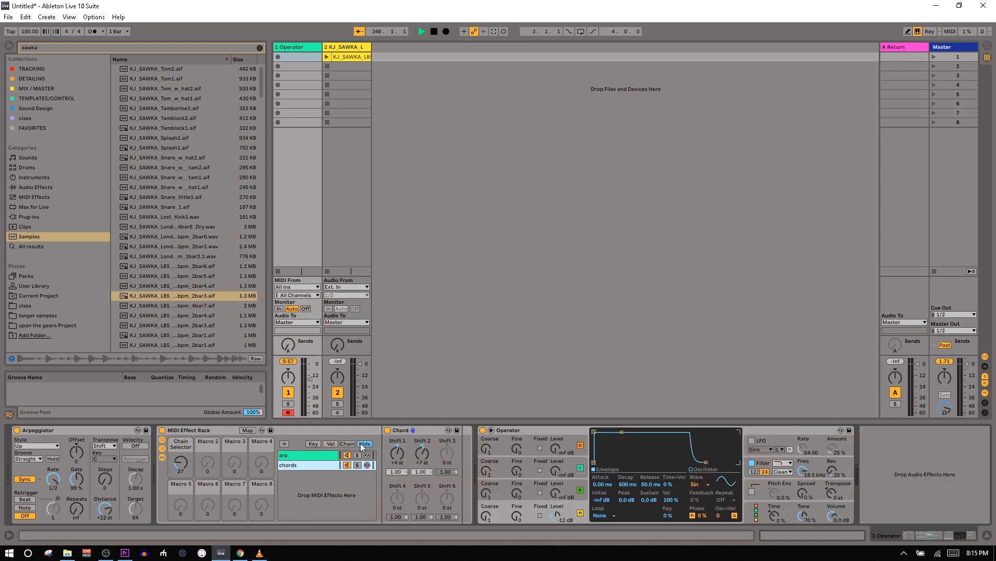
click(348, 444)
click(385, 457)
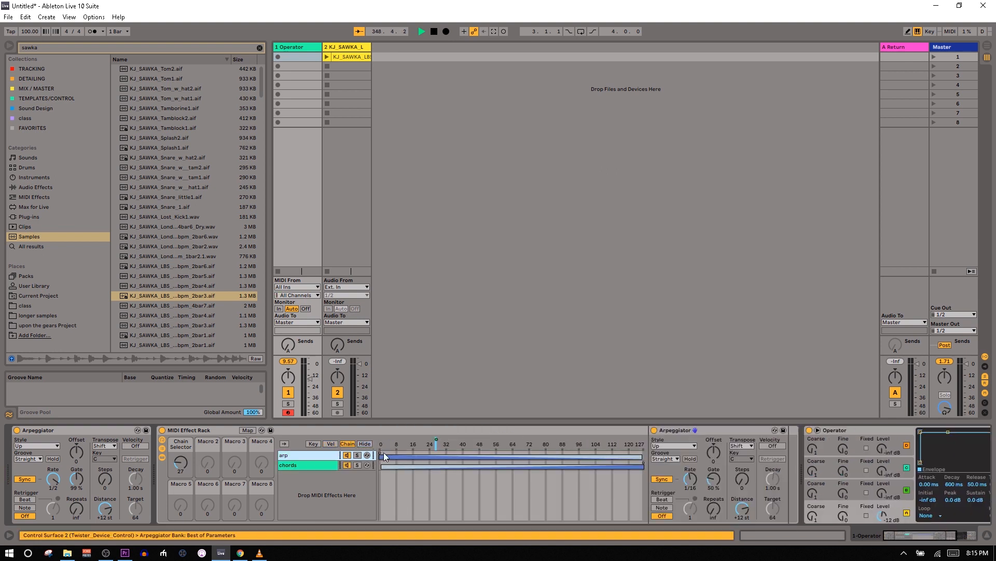
drag(384, 457, 643, 461)
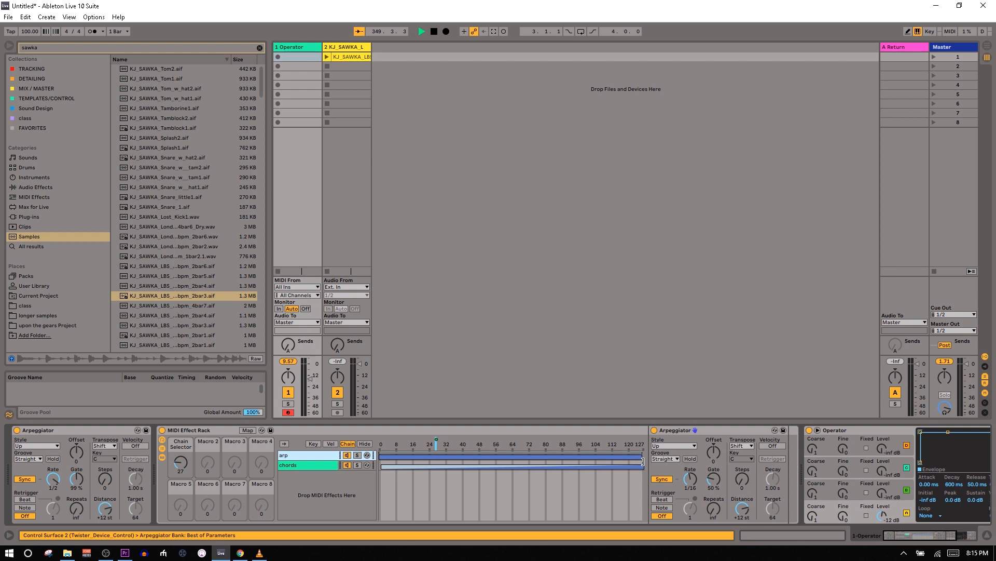
click(322, 465)
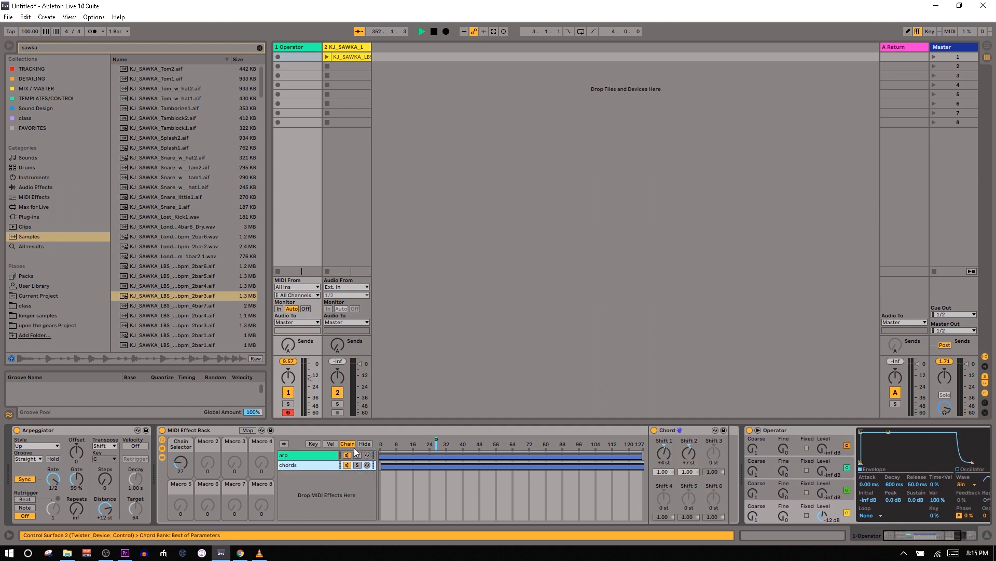
Step: Turn off the first Arpeggiator and test the velocity split by playing notes at different computer keyboard velocities
click(330, 444)
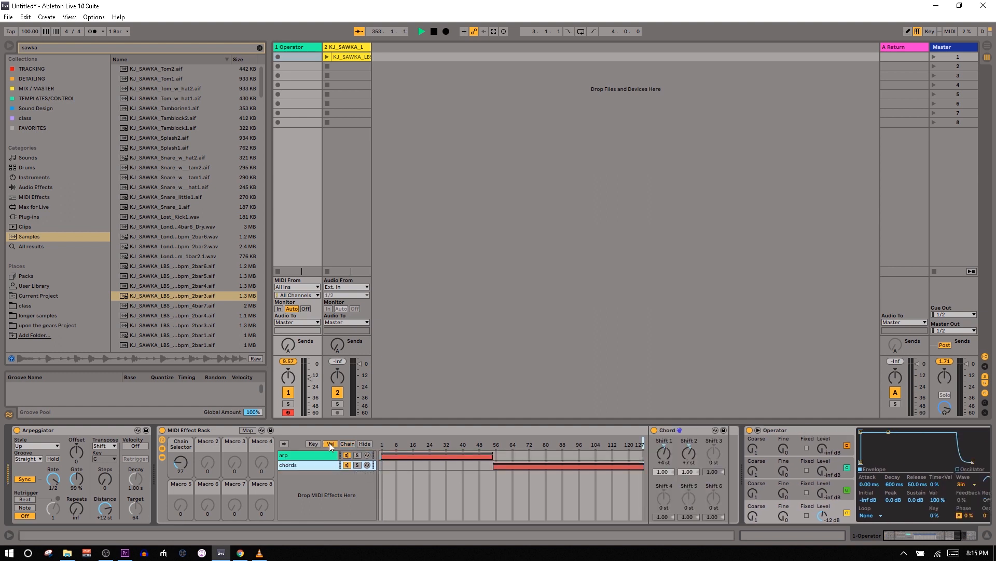
click(18, 429)
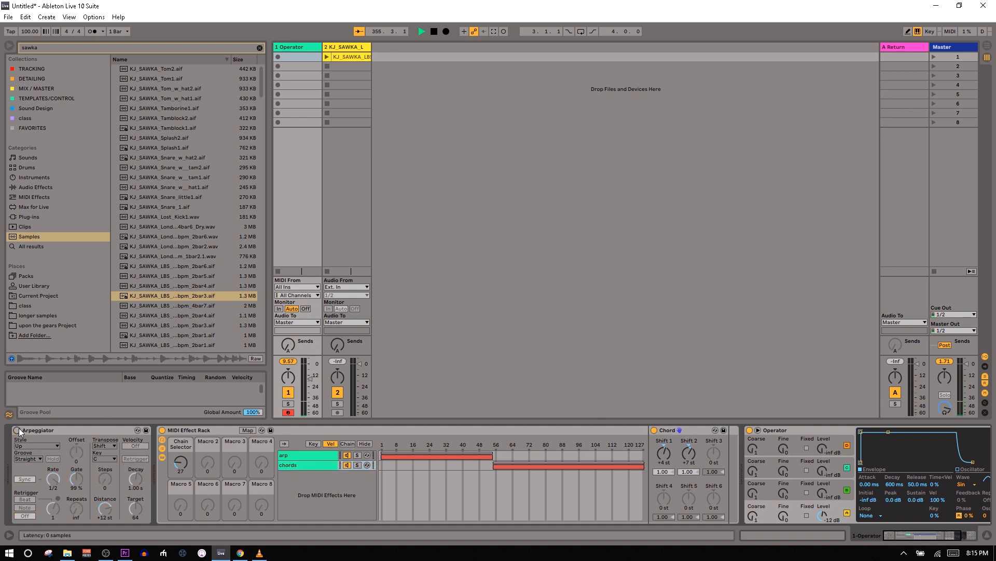
key(v)
key(a)
key(a)
key(c)
click(319, 456)
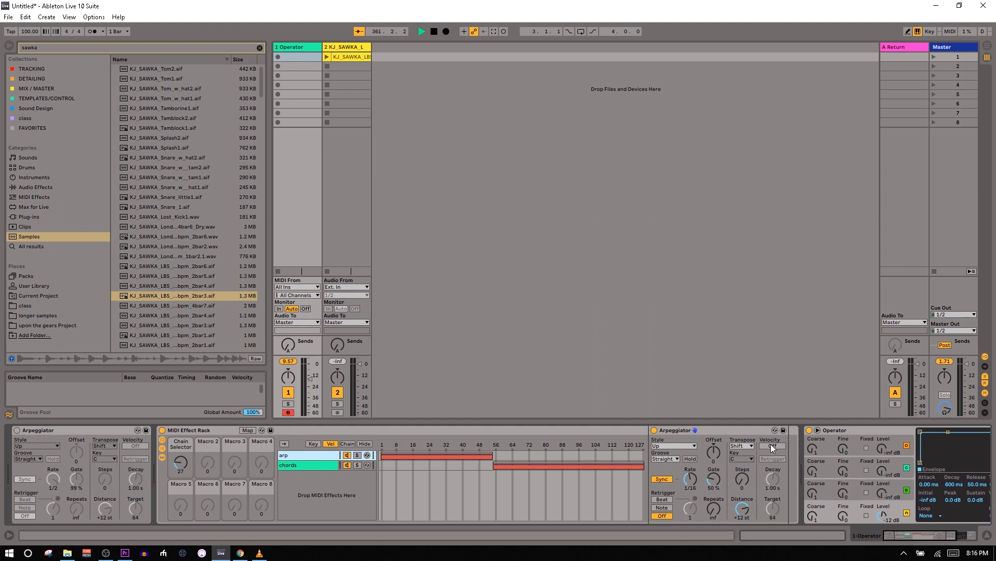
Step: Split the key zones at about E3, with the arp chain on the lower notes and chords on the higher notes
click(313, 444)
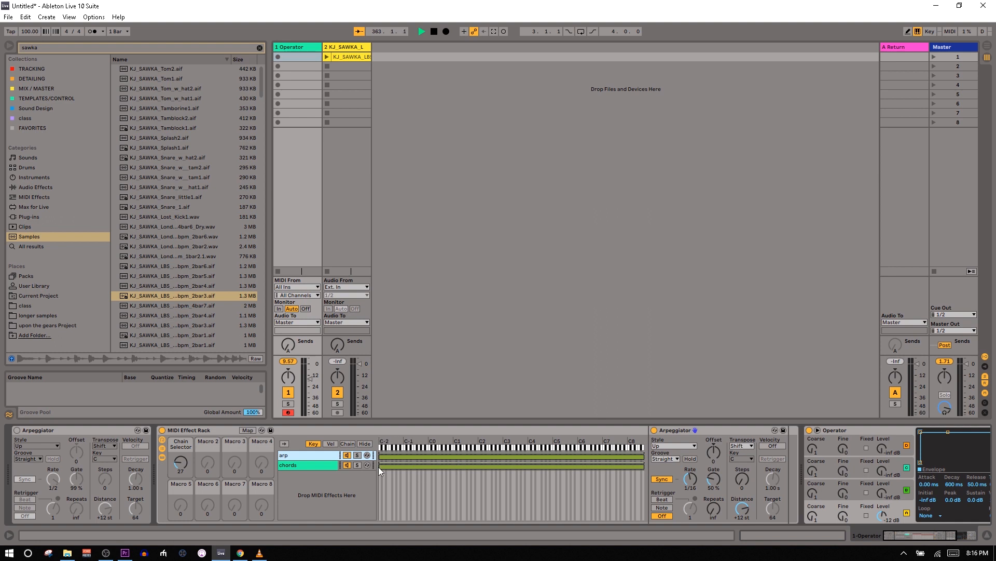
drag(378, 466, 564, 478)
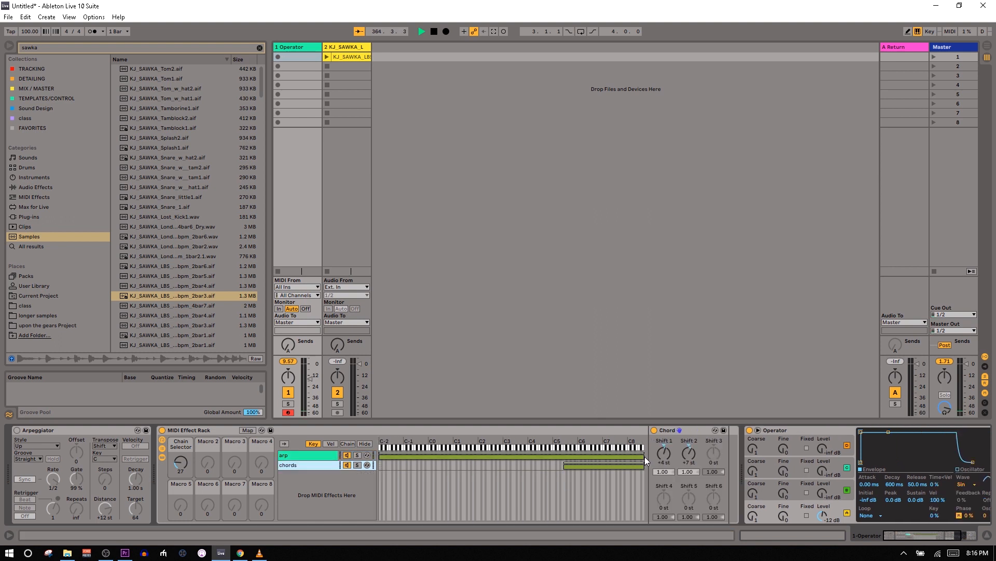
drag(645, 456, 512, 462)
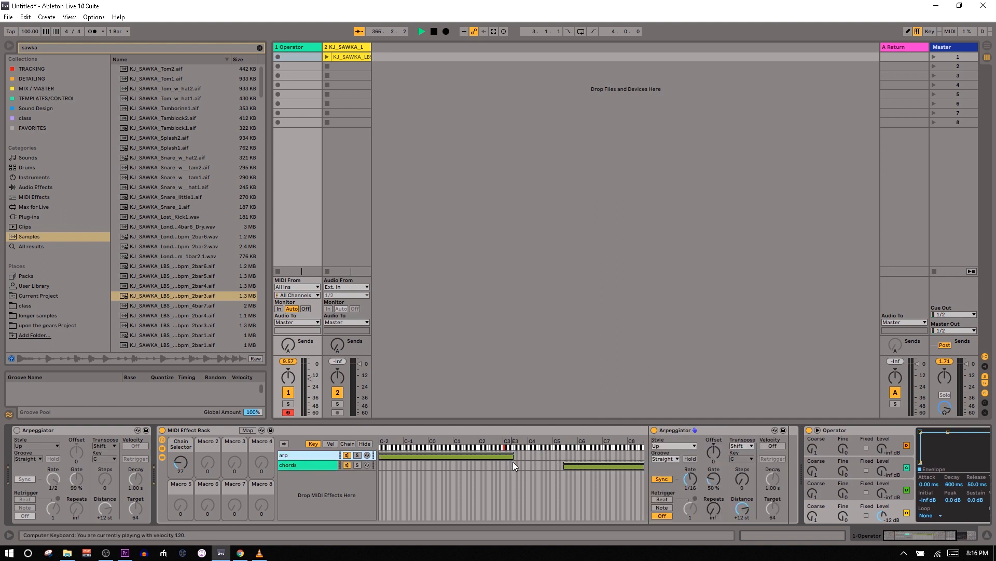
drag(564, 465, 513, 465)
click(323, 455)
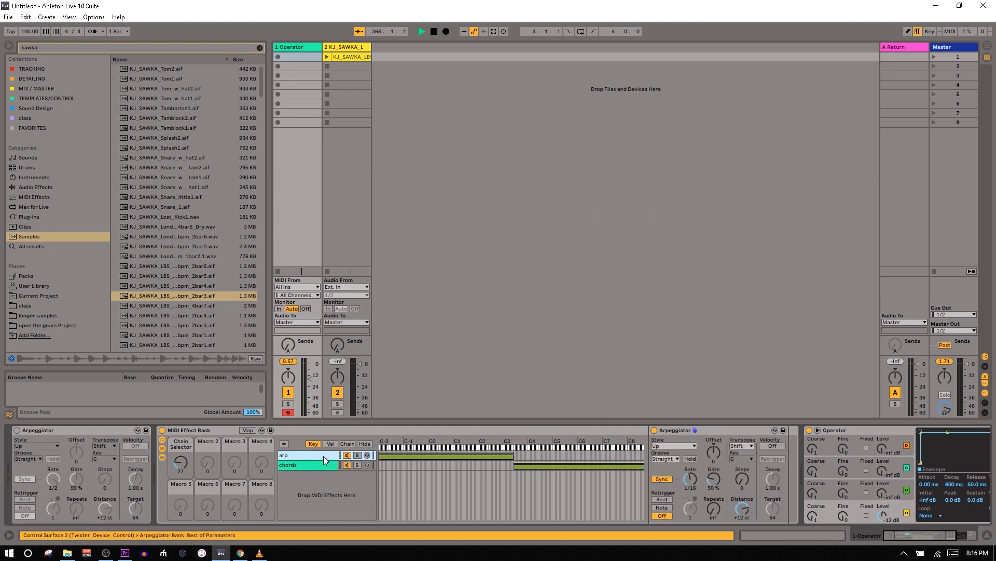
Step: Compare the velocity zones and key zones of the arp and chords chains
click(331, 443)
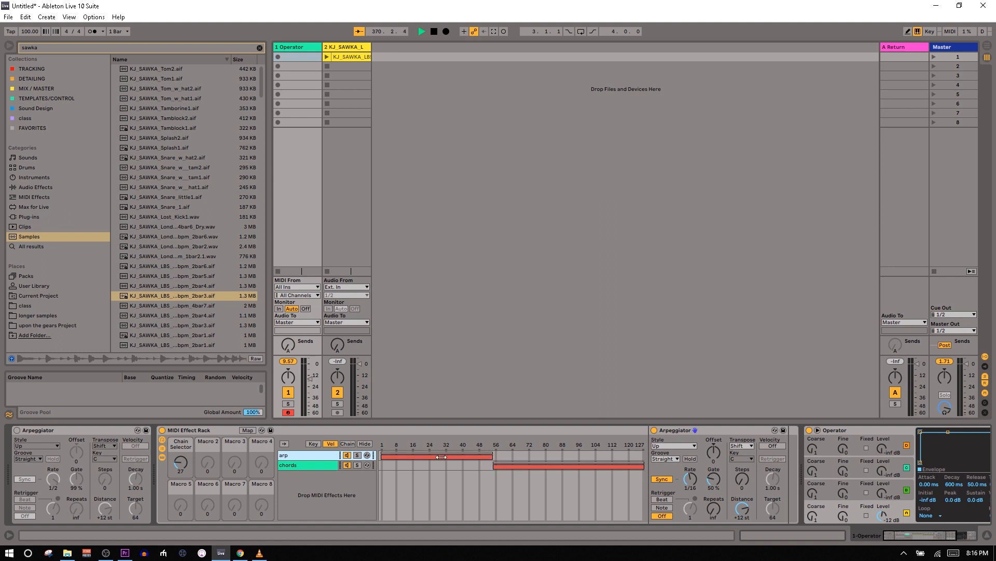
click(308, 461)
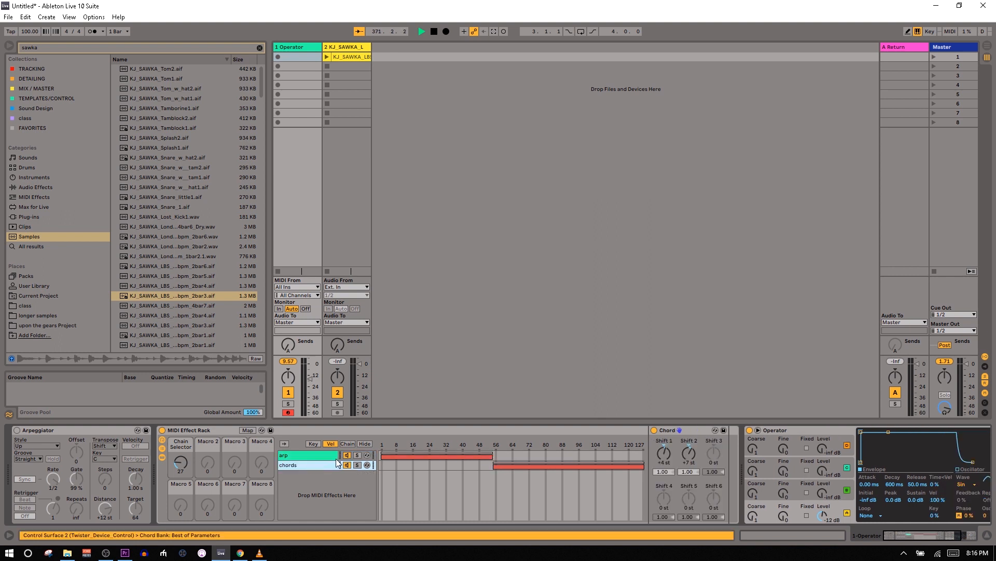
click(318, 444)
click(322, 455)
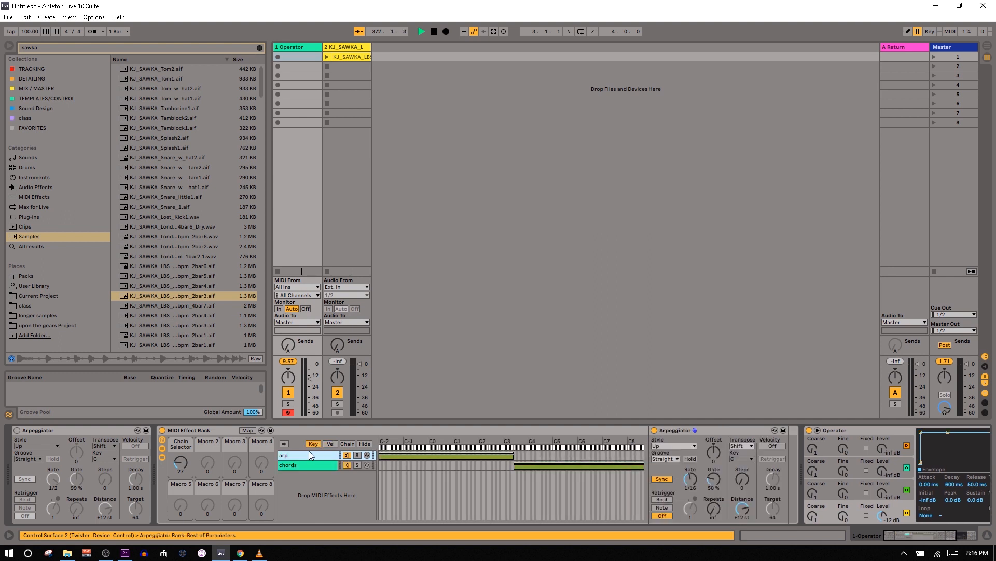
Step: Extend the arp chain's velocity zone up to 127 and recheck the key zone split between the chains
click(331, 444)
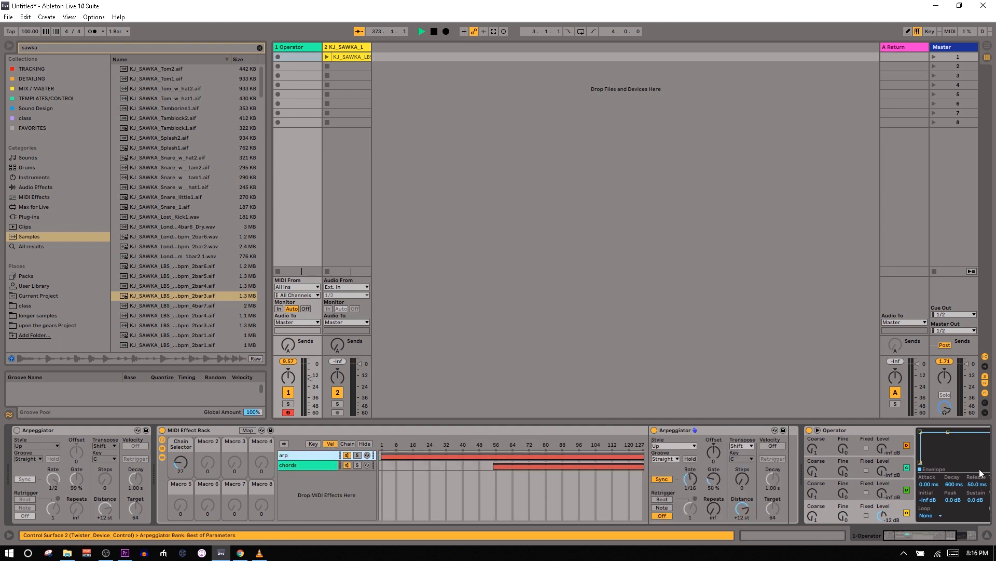
click(302, 468)
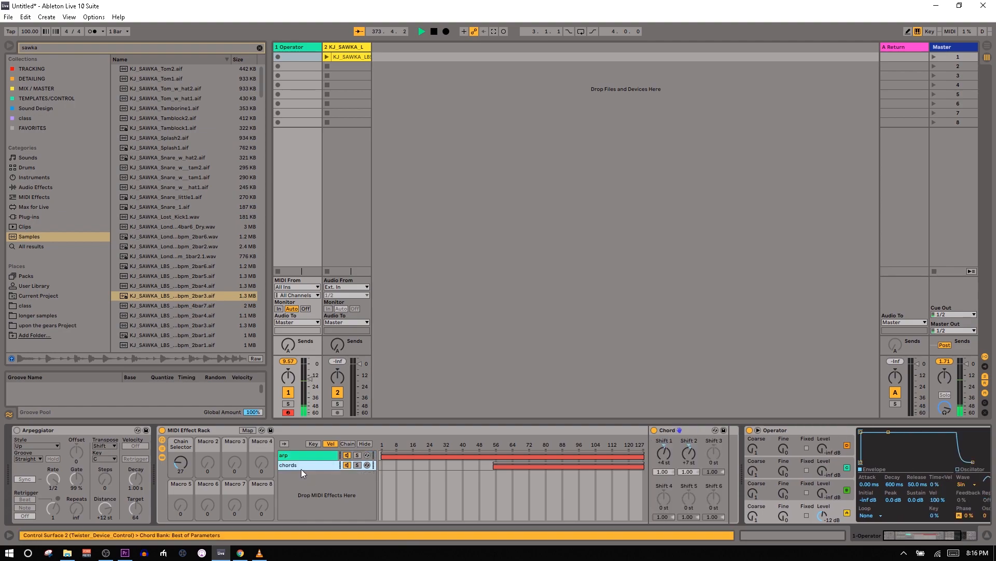
click(318, 444)
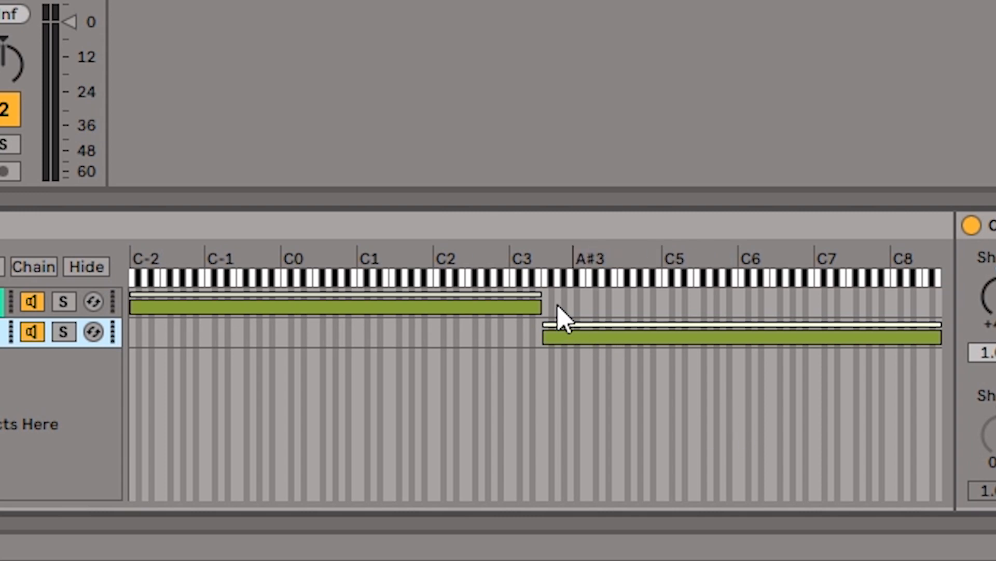
click(527, 301)
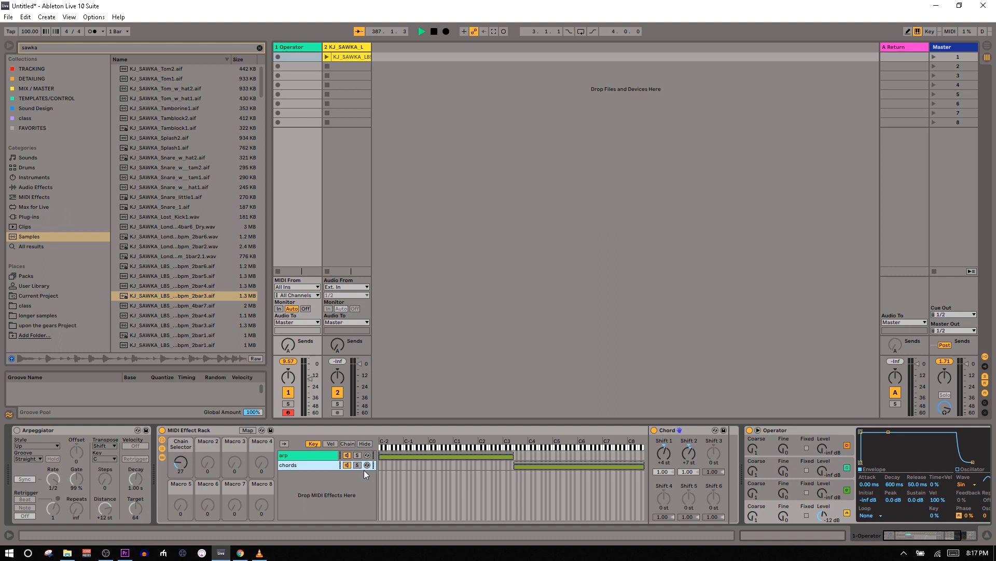
Step: Set the arp chain's chain select zone to start at 0 and fade in across its whole range up to 127
click(329, 444)
click(343, 444)
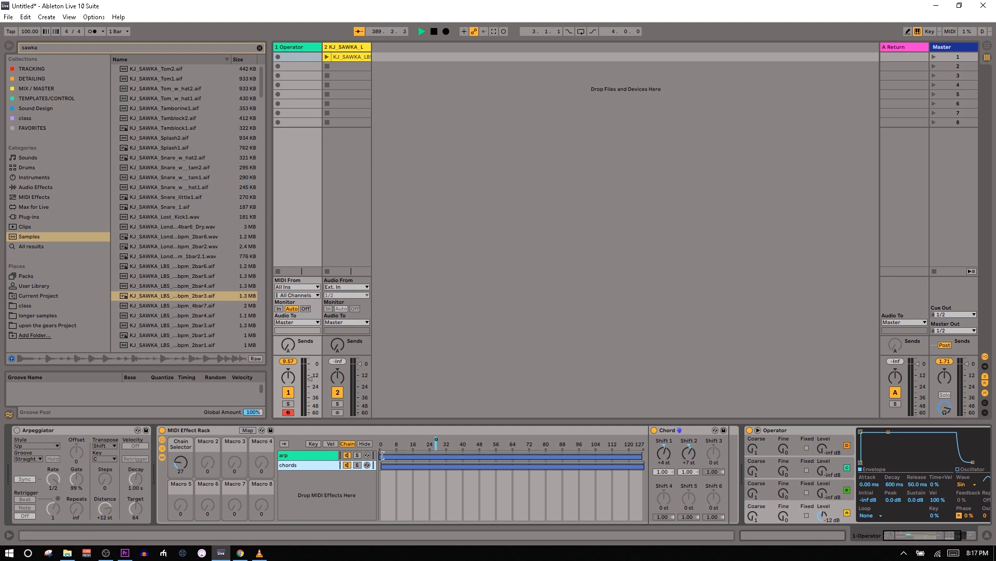
drag(382, 456, 644, 450)
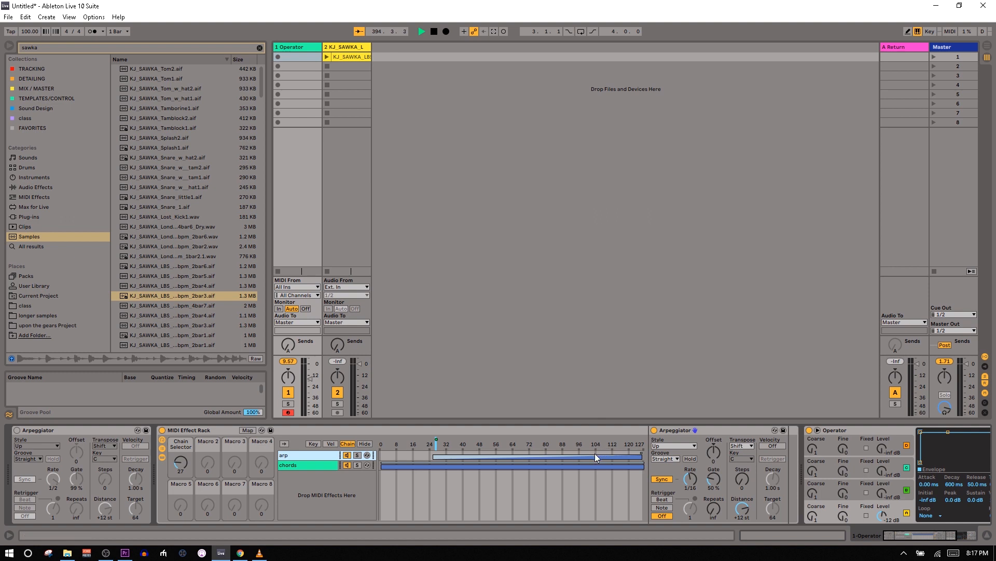
drag(434, 458, 378, 456)
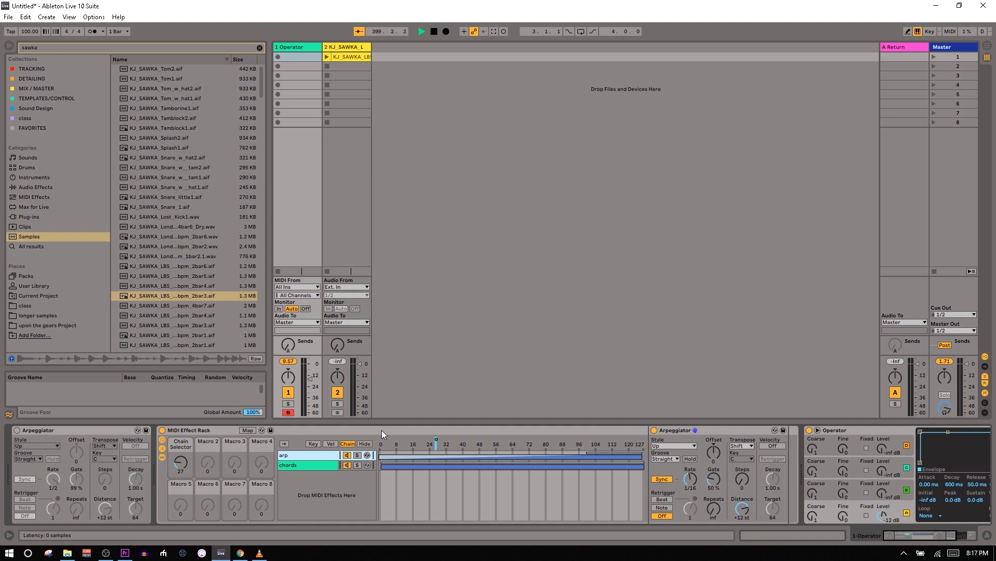
Step: Fold the MIDI Effect Rack, group Operator into an Instrument Rack, and show its chain list with the Operator chain selected
double_click(307, 428)
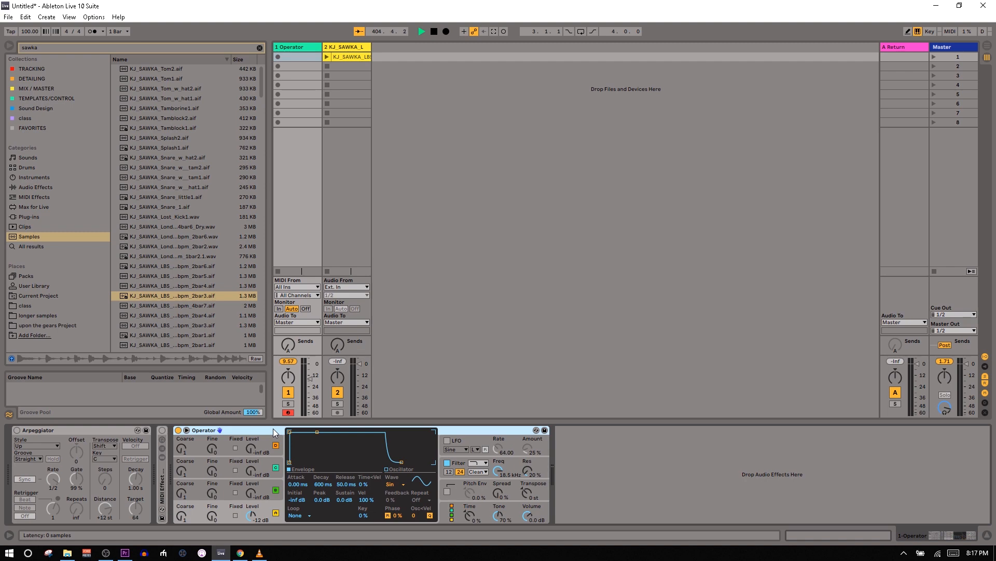
key(ctrl+g)
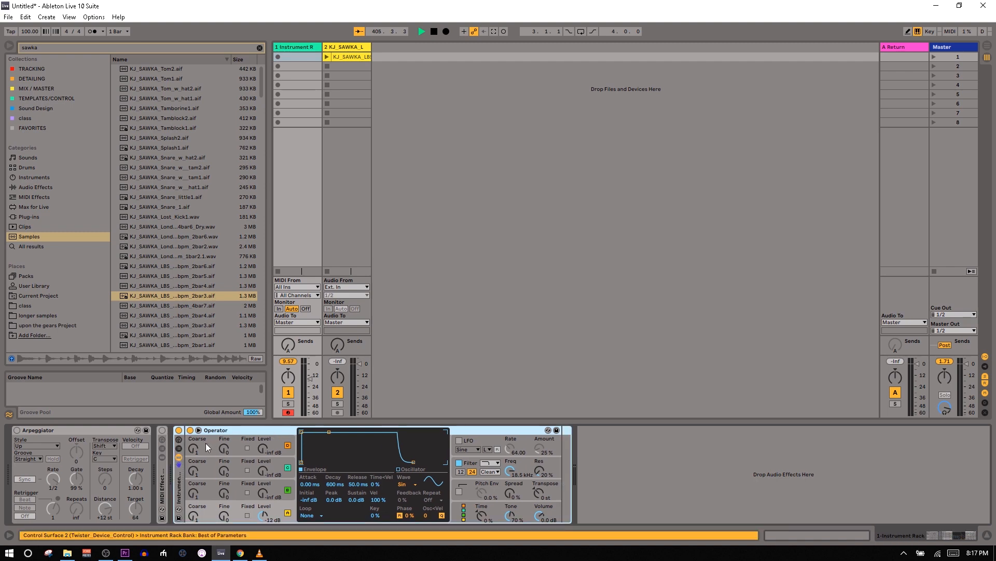
click(179, 449)
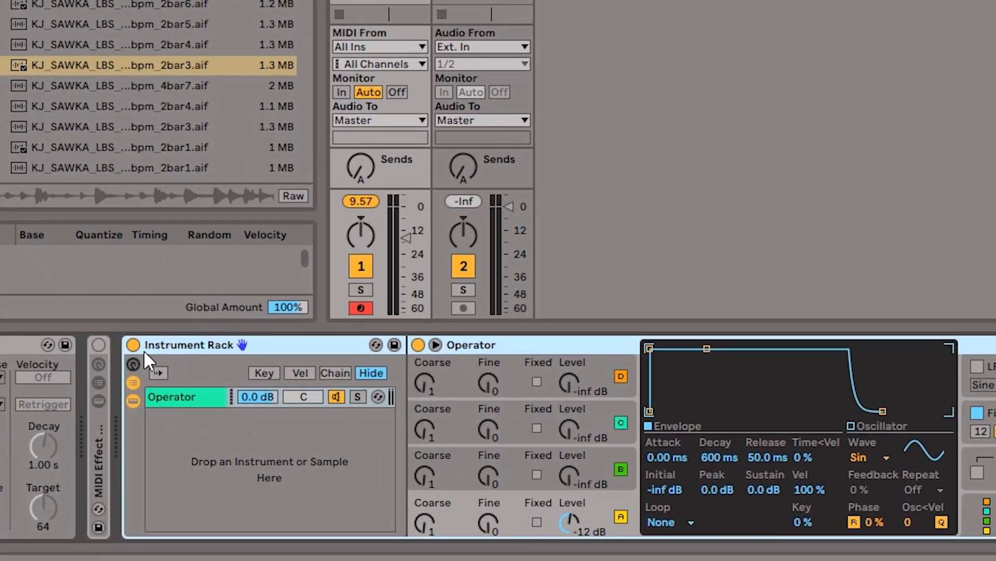
click(180, 395)
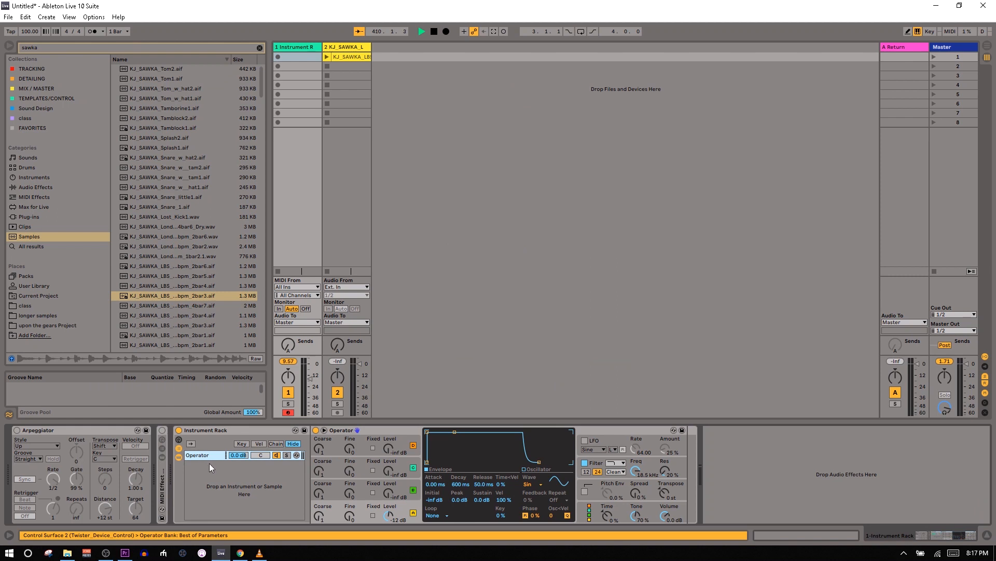
Step: Duplicate the Operator chain in the Instrument Rack and name the copy op2
key(ctrl+d)
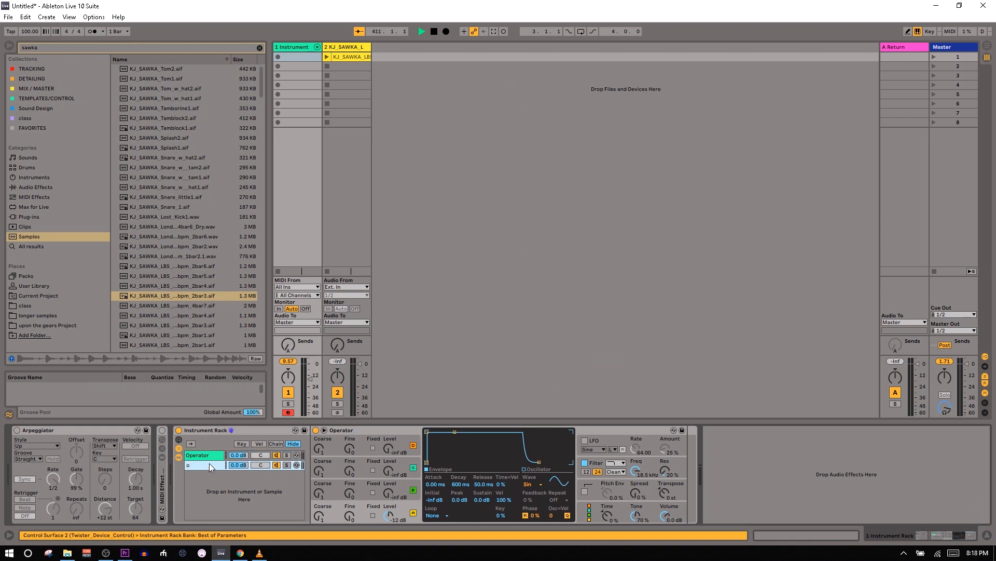
text(op2)
key(Return)
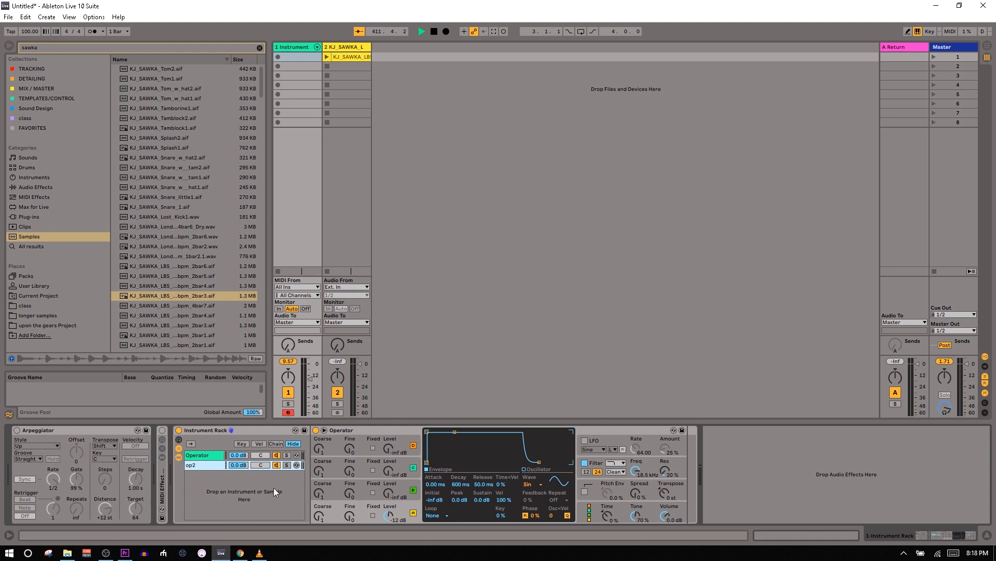
Step: Set op2's oscillator A coarse tuning to 0.5 and oscillator B level to -18 dB, and audition the chains in solo
click(320, 515)
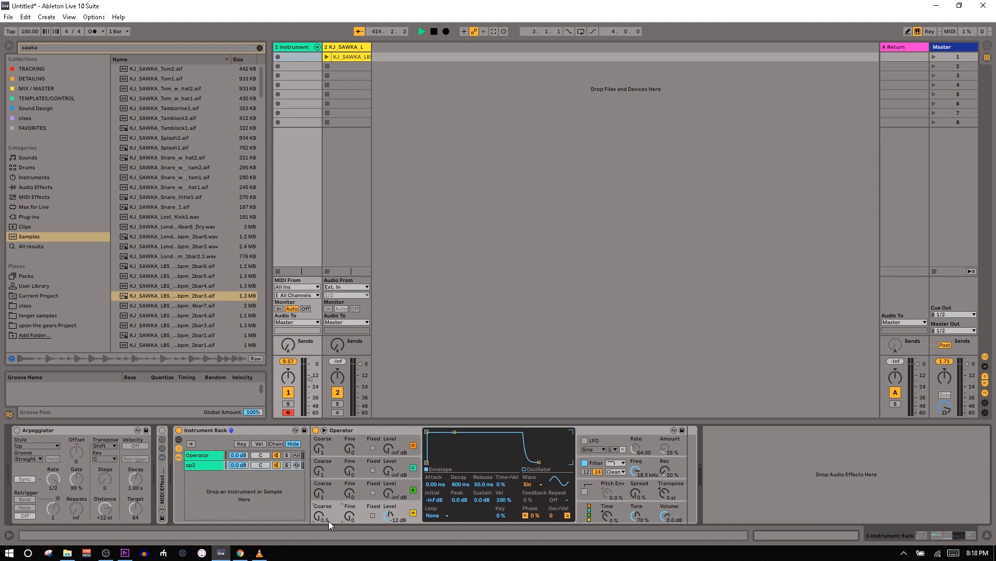
drag(388, 493, 388, 475)
click(286, 465)
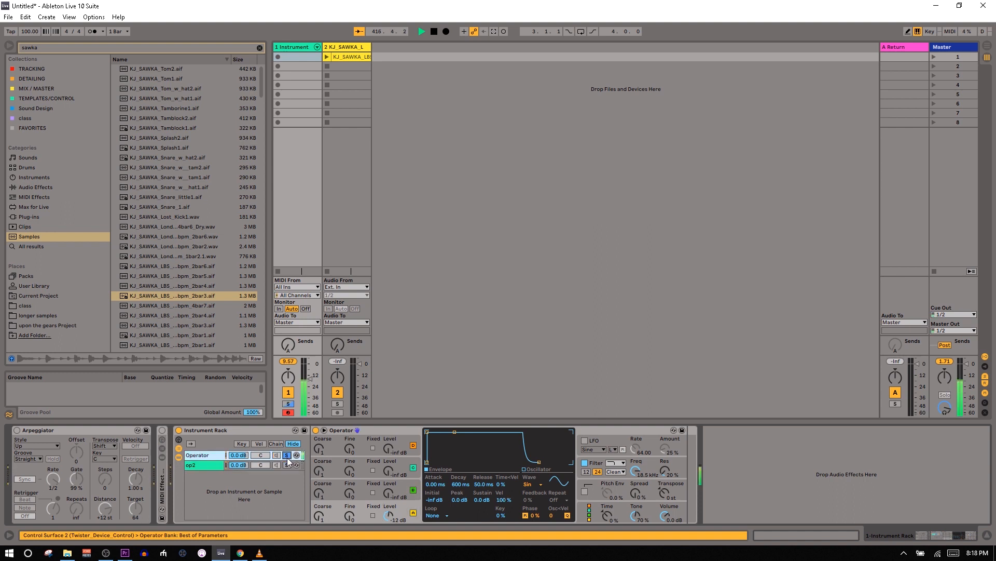
click(287, 465)
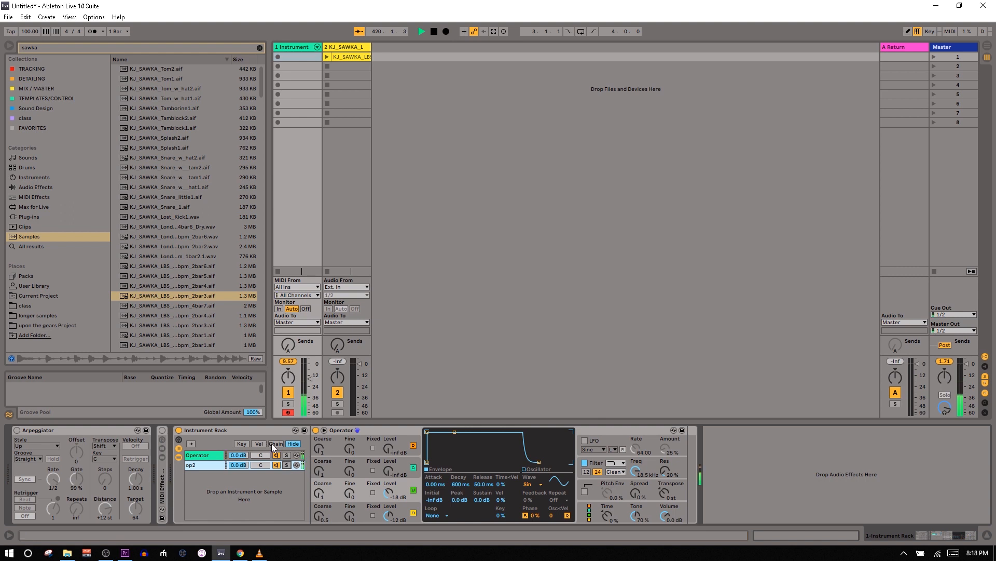
Step: Extend both chain select zones across 0 to 127, crossfading Operator out and op2 in, and sweep the chain selector back to 0
click(274, 444)
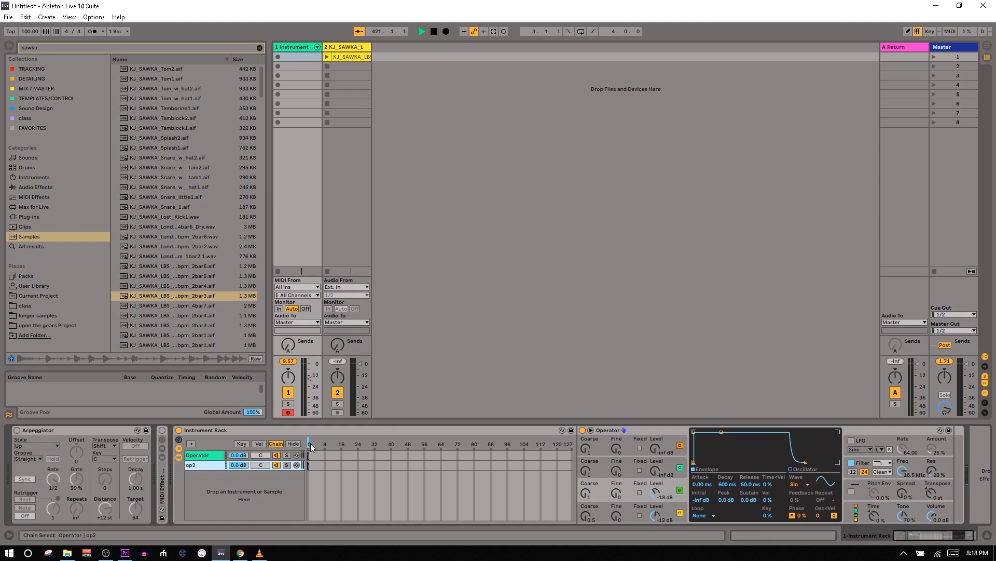
click(309, 441)
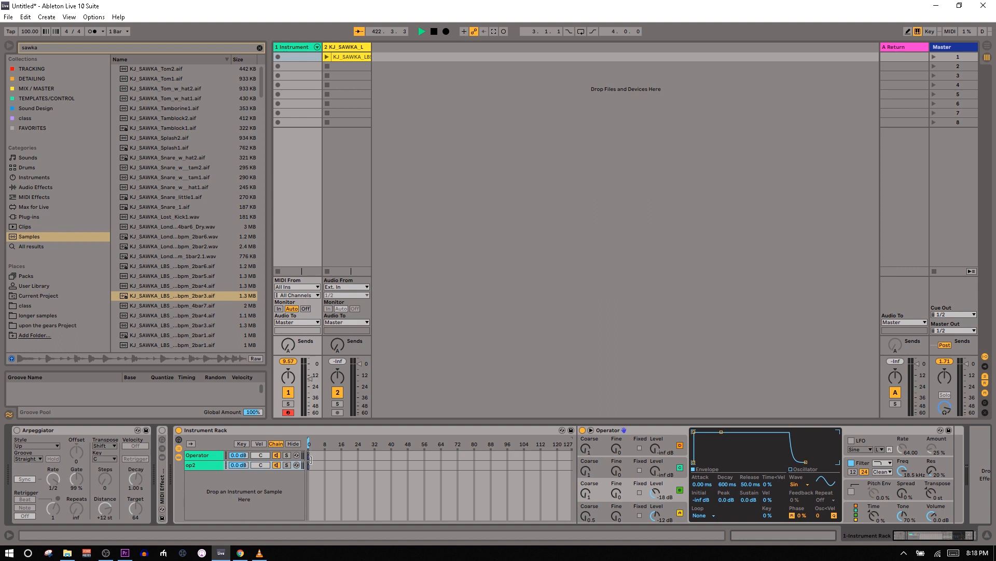
drag(313, 464, 573, 466)
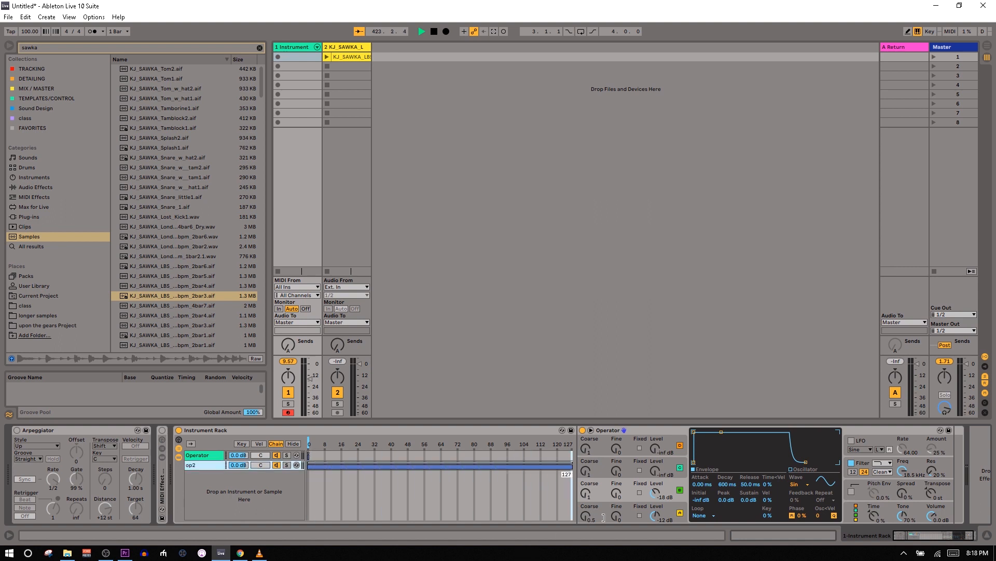
drag(309, 462, 572, 463)
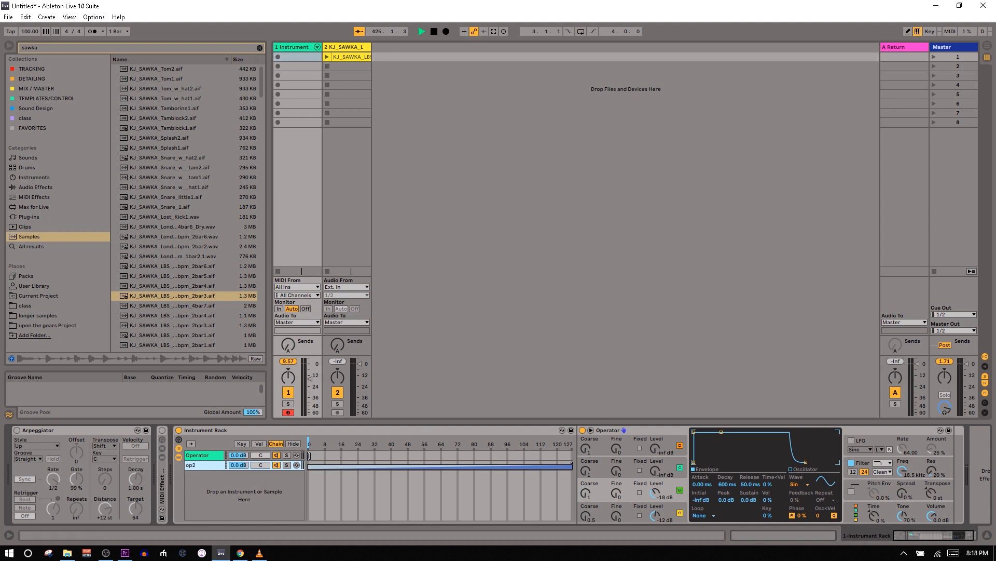
mouse_move(309, 457)
mouse_down()
mouse_move(573, 457)
mouse_move(309, 453)
mouse_move(328, 442)
mouse_move(534, 446)
mouse_up()
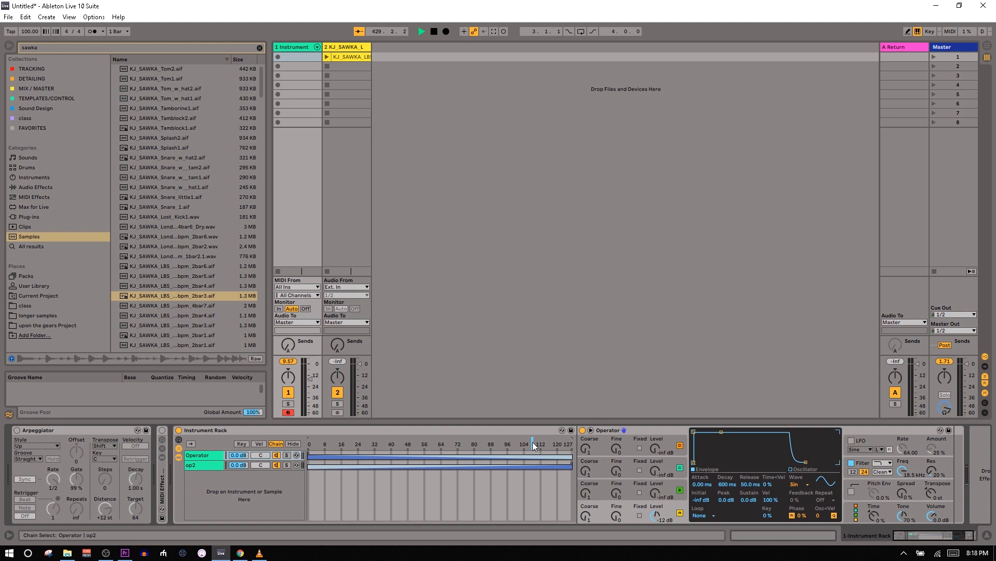
drag(535, 445, 309, 442)
Step: Review the velocity zones, and split the key zones just above C4 with Operator covering the lower keys and op2 the upper keys
click(258, 443)
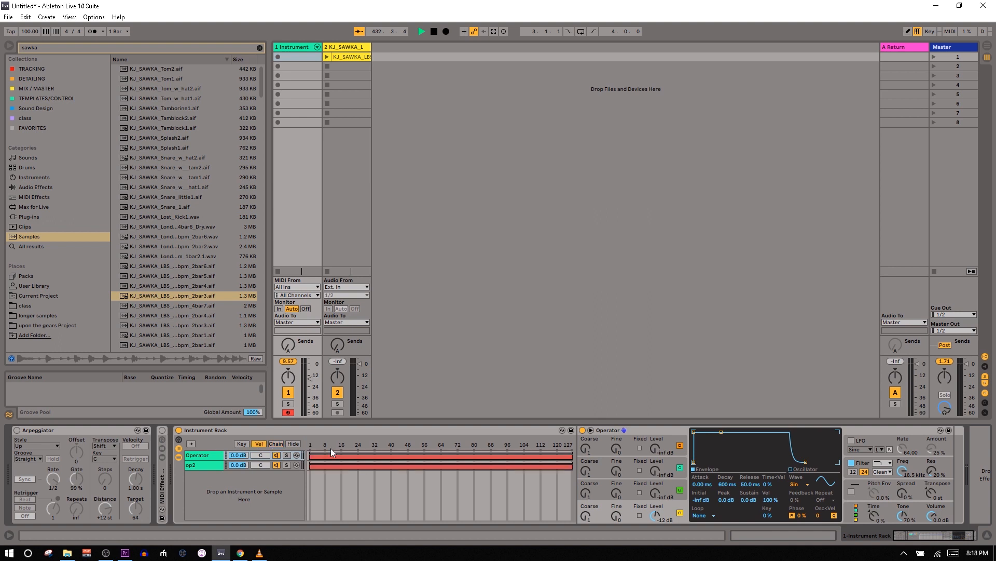
mouse_move(317, 451)
mouse_down()
mouse_move(572, 451)
mouse_move(308, 443)
mouse_up()
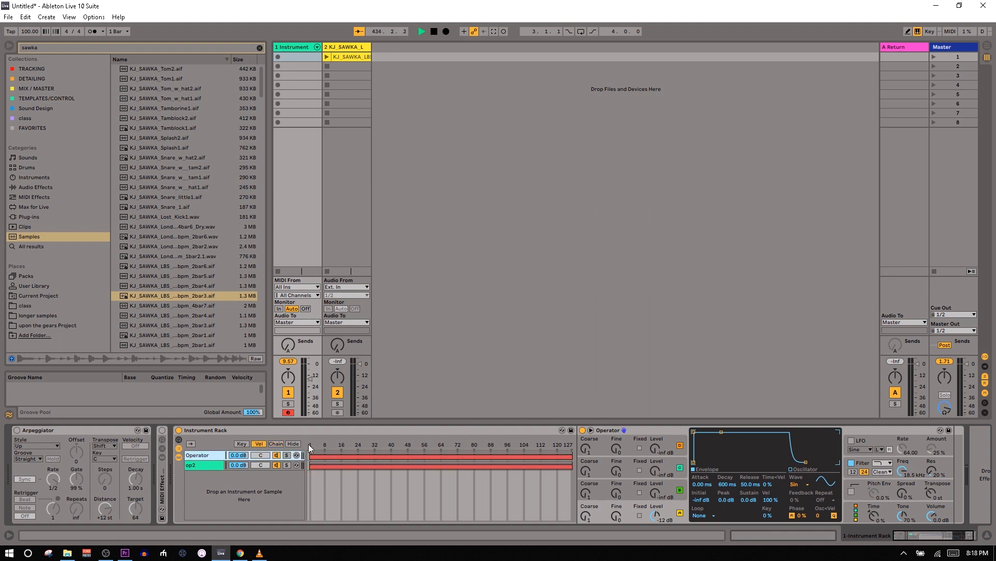
click(247, 444)
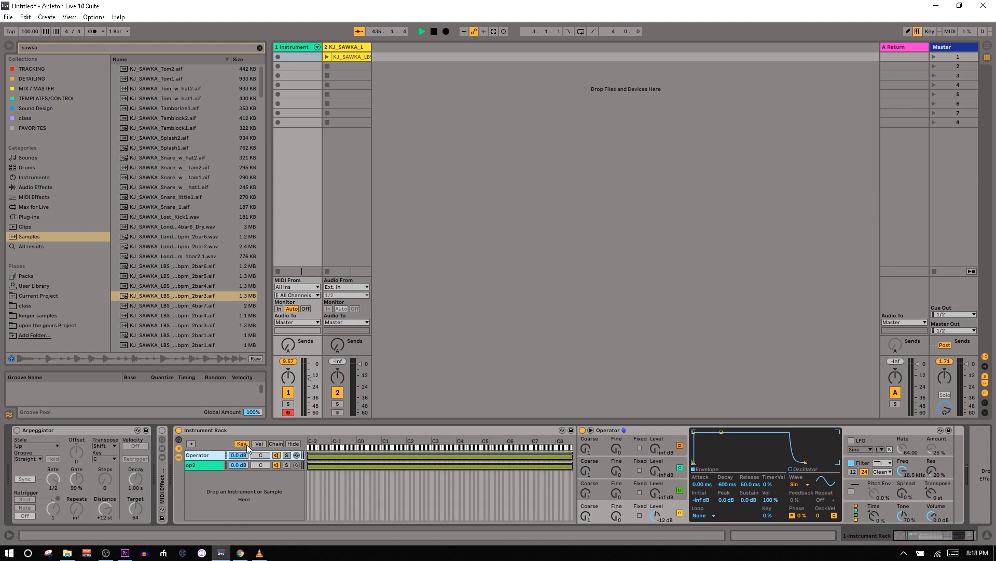
drag(347, 467, 469, 467)
drag(571, 457, 470, 457)
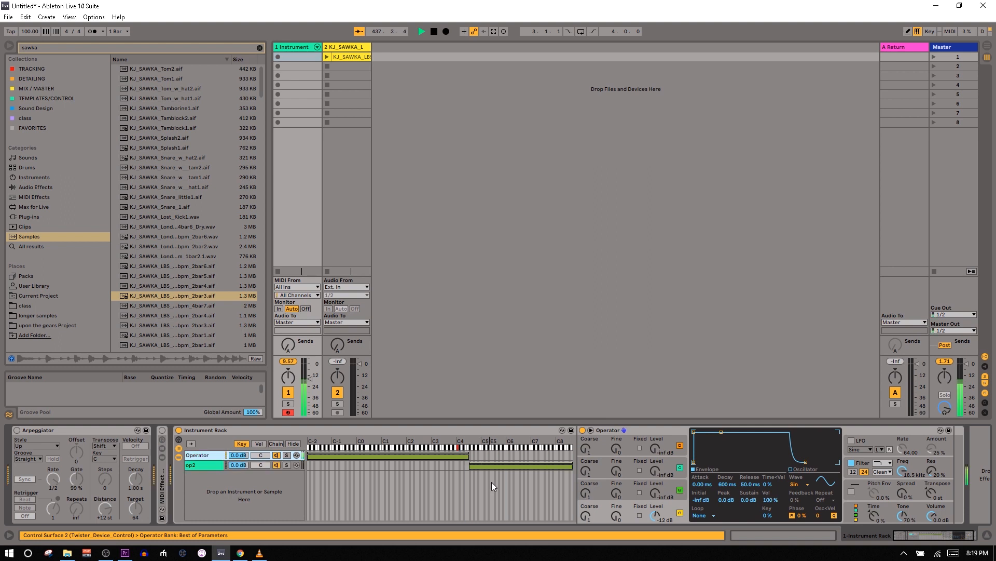
key(x)
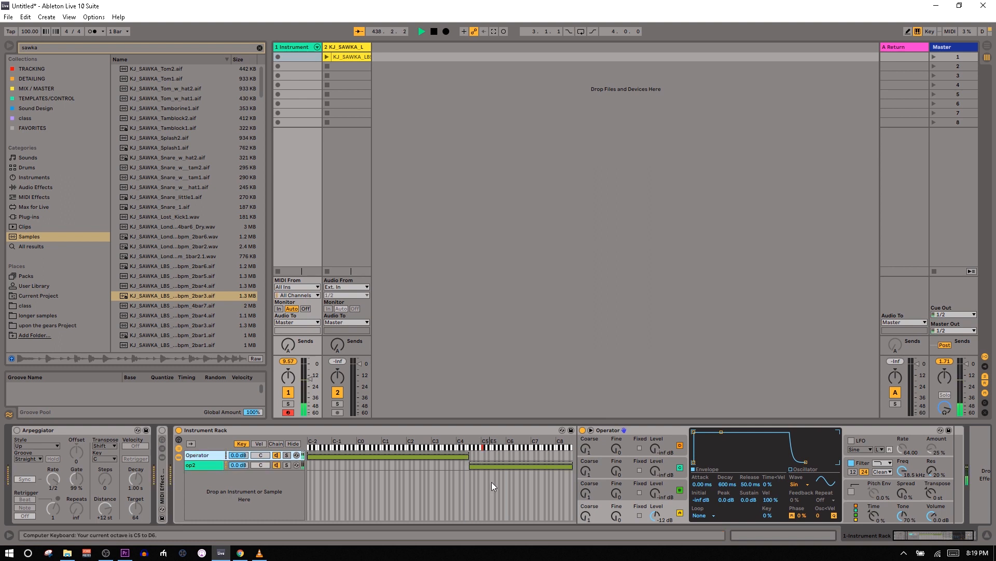
Step: Shrink the chain select zones of op2 and Operator down to the single value 0
click(259, 443)
click(275, 443)
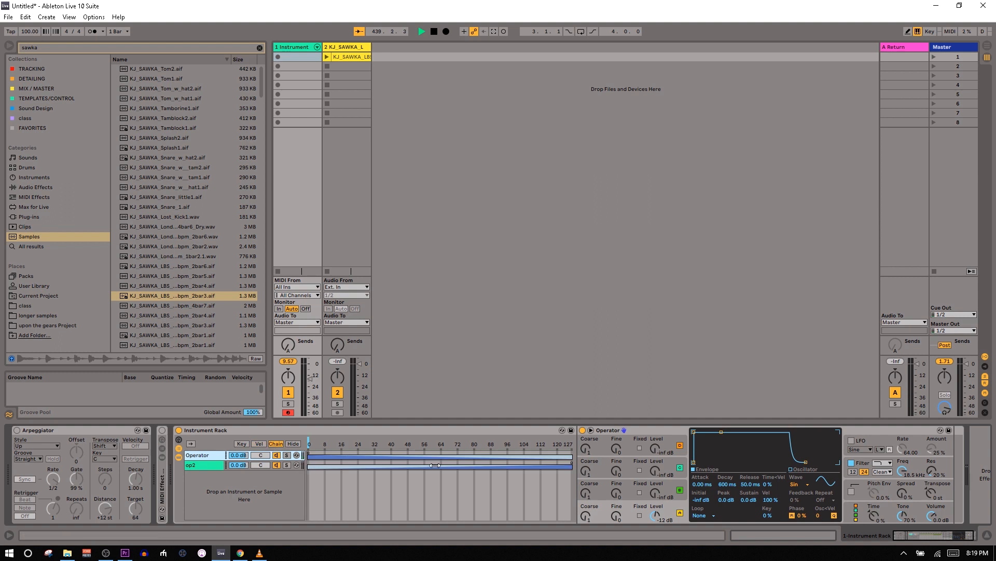
drag(571, 467, 170, 491)
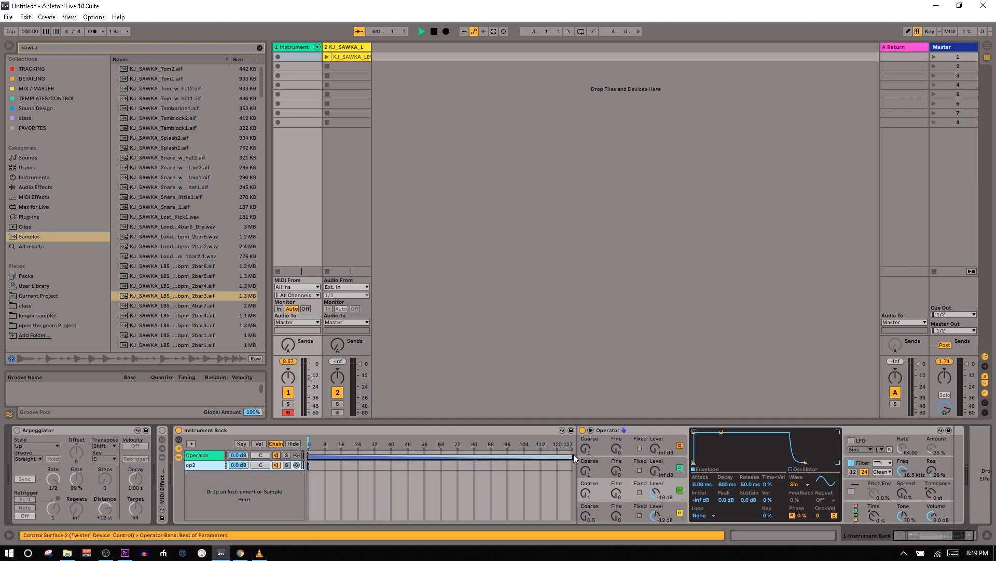
drag(571, 457, 224, 474)
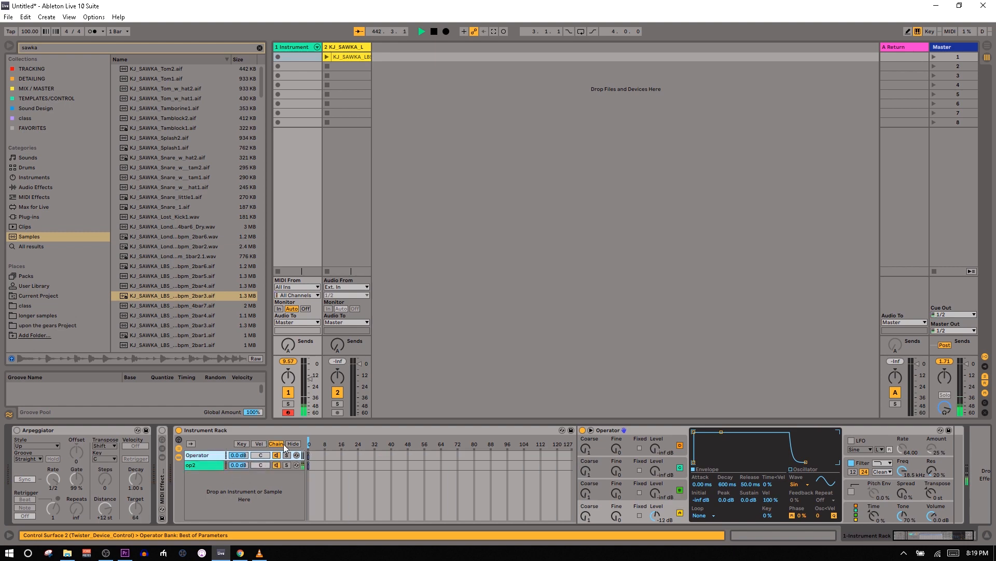
Step: Show the key zones and make four duplicates of the op2 chain
click(243, 444)
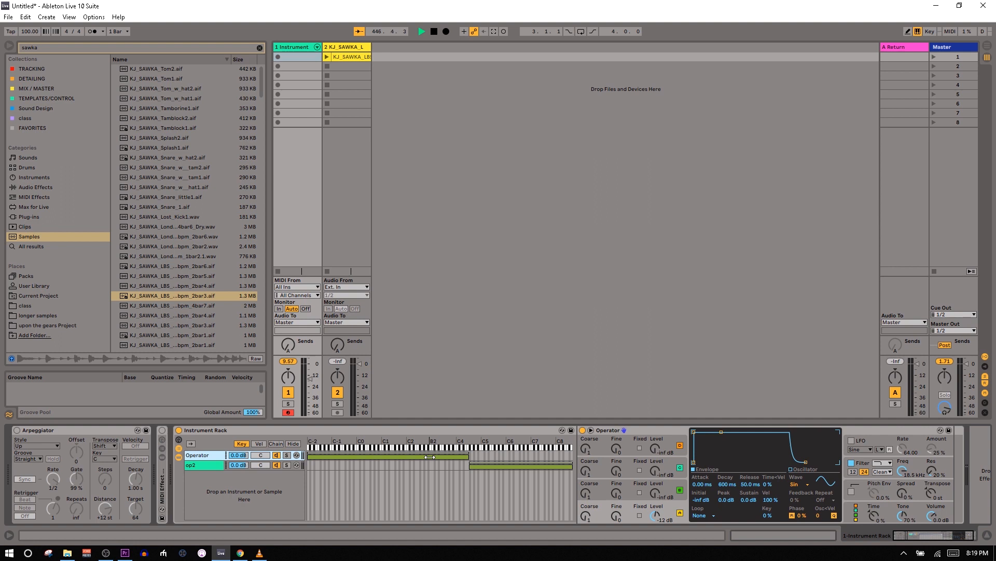
key(ctrl+d)
key(ctrl+d)
key(ctrl+d)
key(ctrl+d)
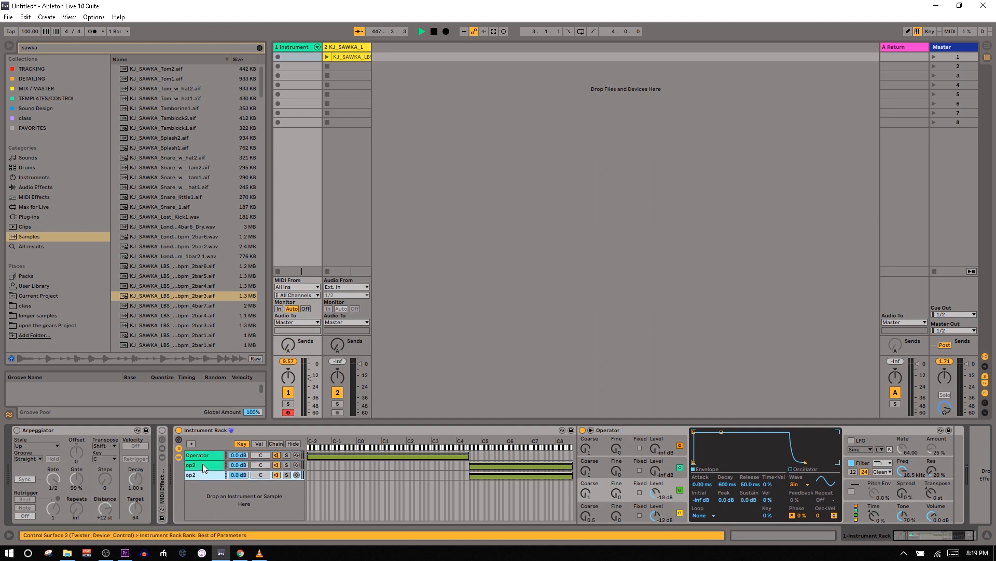
Step: Distribute the key zones of all six chains equally across the keyboard, and narrow each zone to a sliver
shift+click(207, 456)
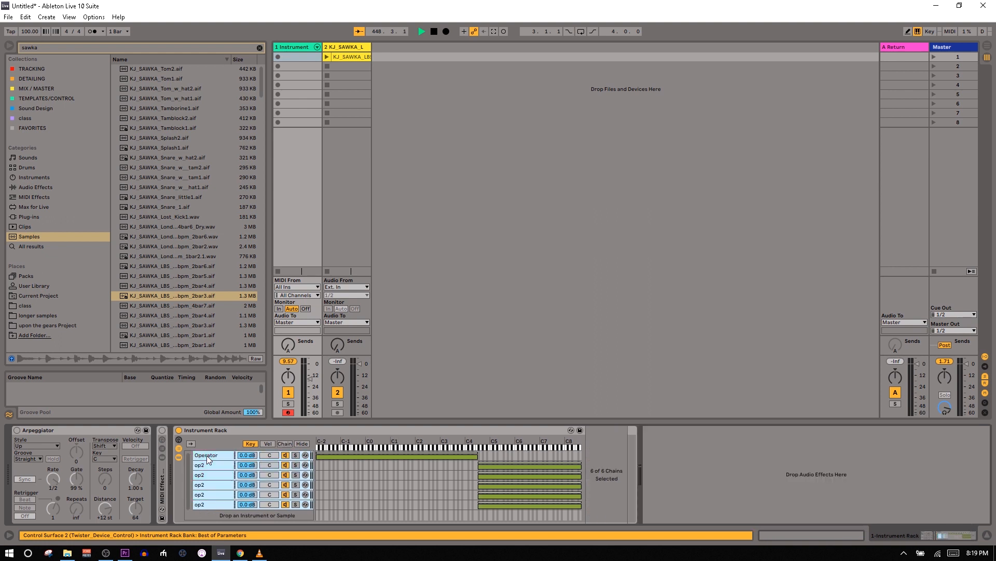
right_click(206, 455)
click(253, 337)
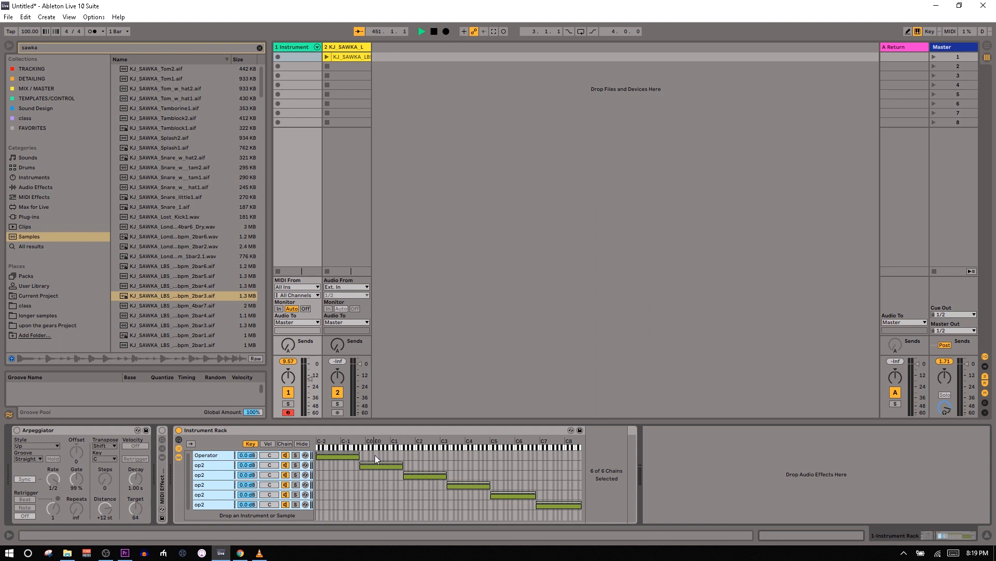
drag(358, 457, 322, 465)
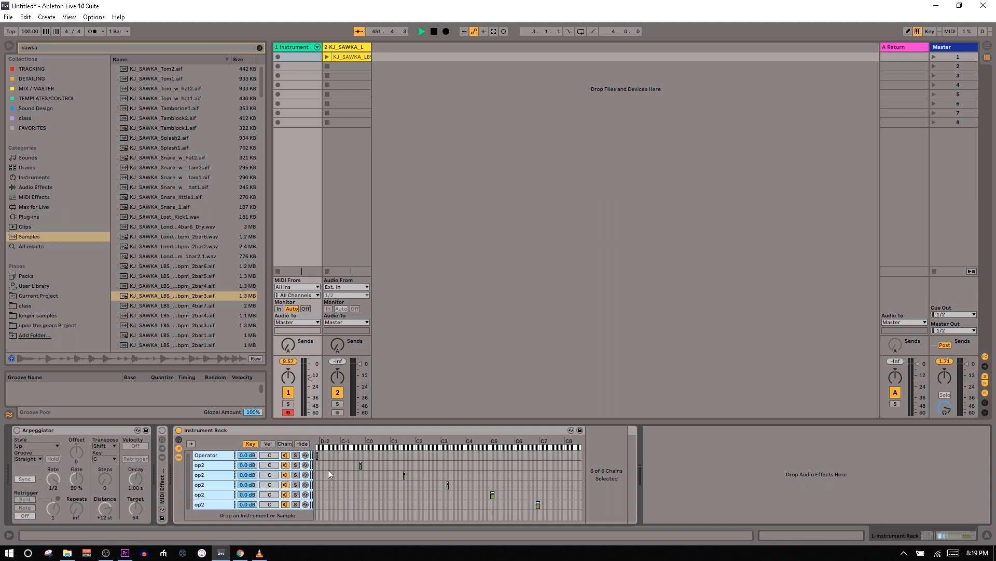
Step: Undo the key zone edits, chain duplicates and chain select shrinking until both chains again span the full keyboard
key(ctrl+z)
key(ctrl+z)
key(ctrl+z)
key(ctrl+z)
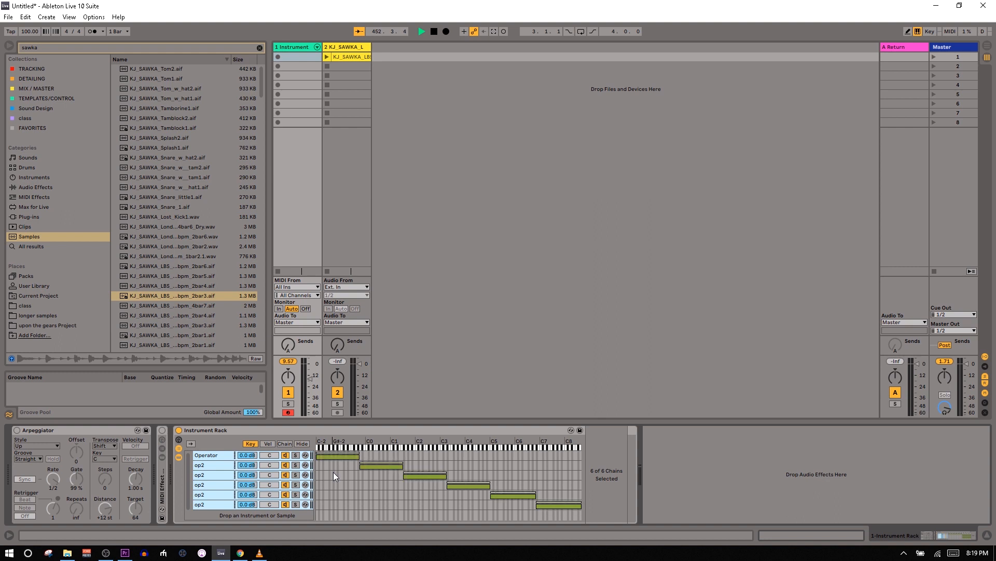
key(ctrl+z)
key(ctrl+z)
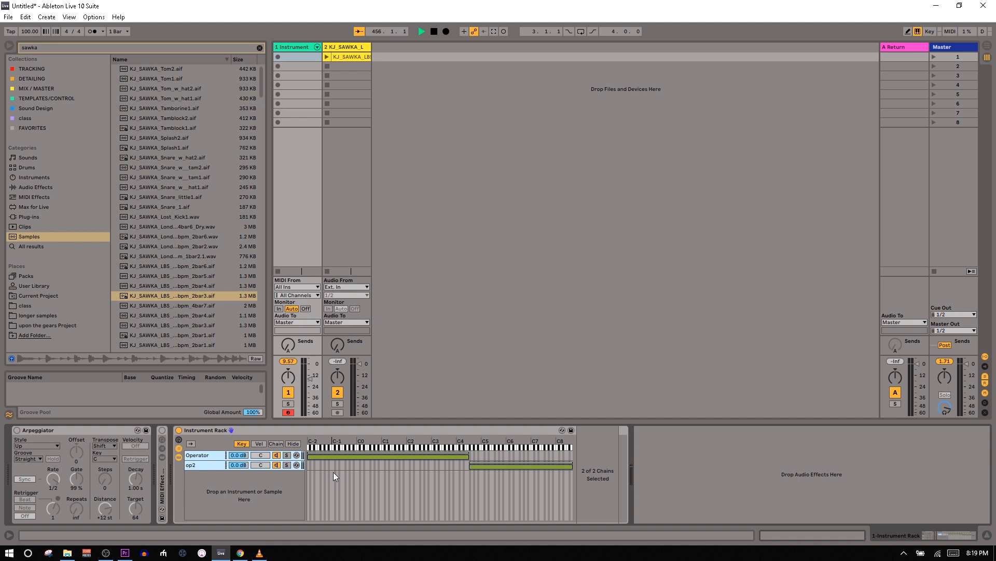
key(ctrl+z)
key(ctrl+z)
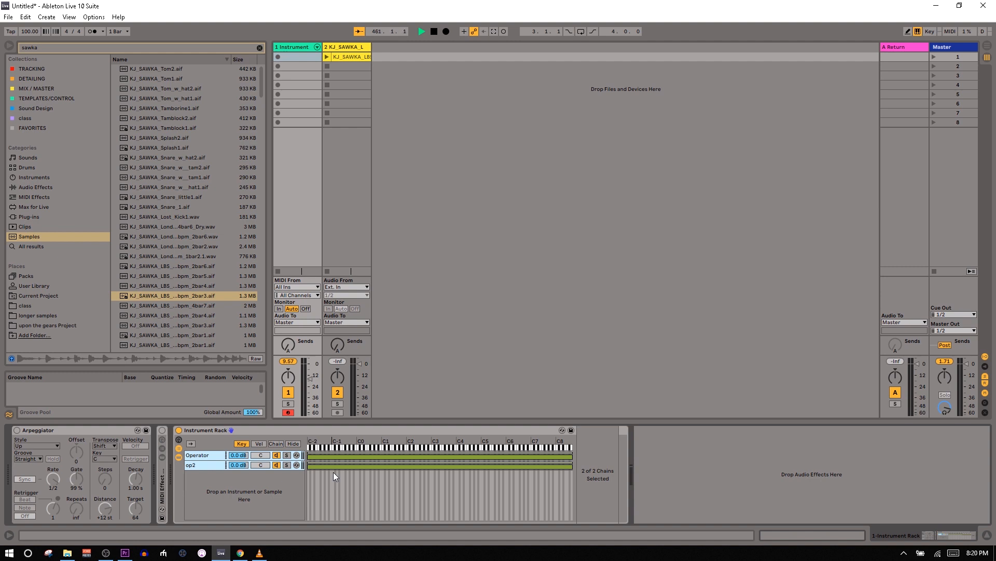
Step: Move the chain selector to about 15 and on to about 76, and turn both chains down to -2.4 dB
click(244, 455)
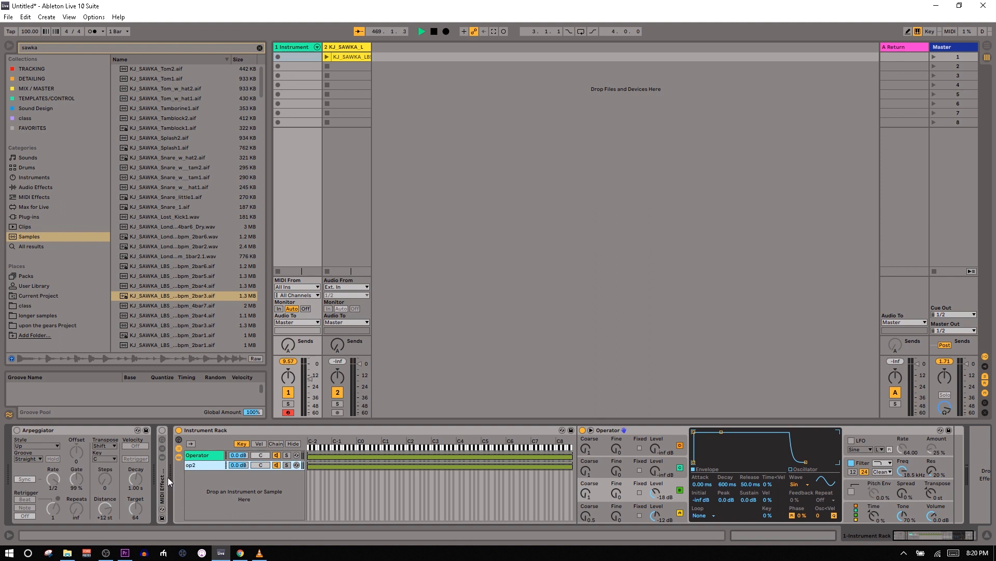
mouse_move(239, 468)
mouse_down()
mouse_move(239, 480)
mouse_move(239, 459)
mouse_up()
click(210, 459)
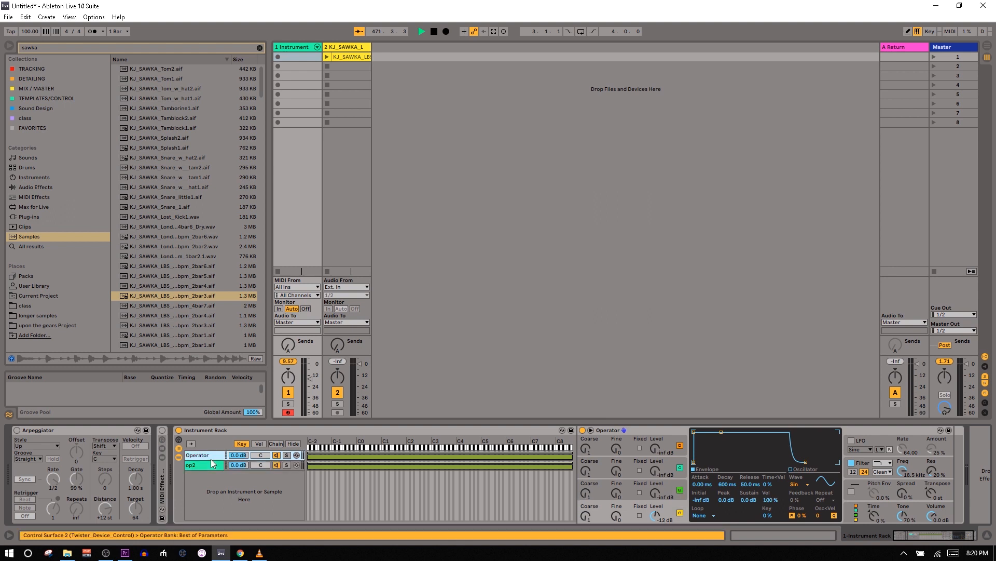
click(276, 443)
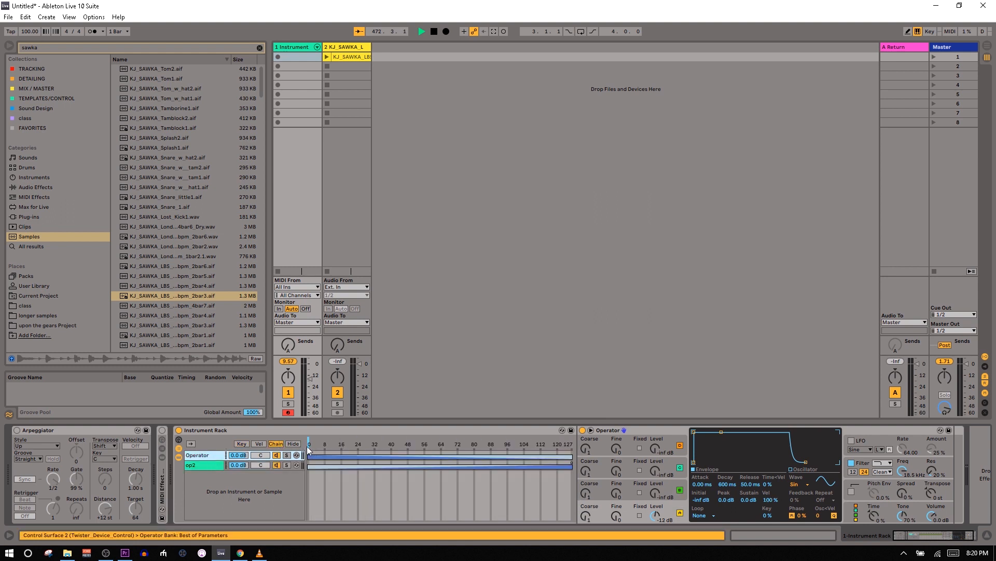
mouse_move(306, 446)
mouse_down()
mouse_move(570, 446)
mouse_move(340, 445)
mouse_up()
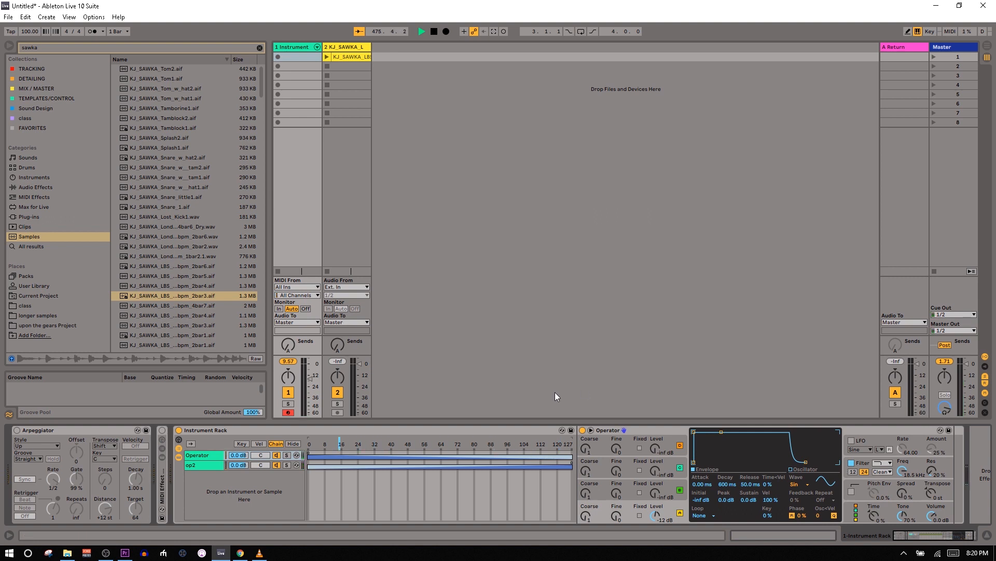
drag(340, 446, 466, 446)
click(233, 465)
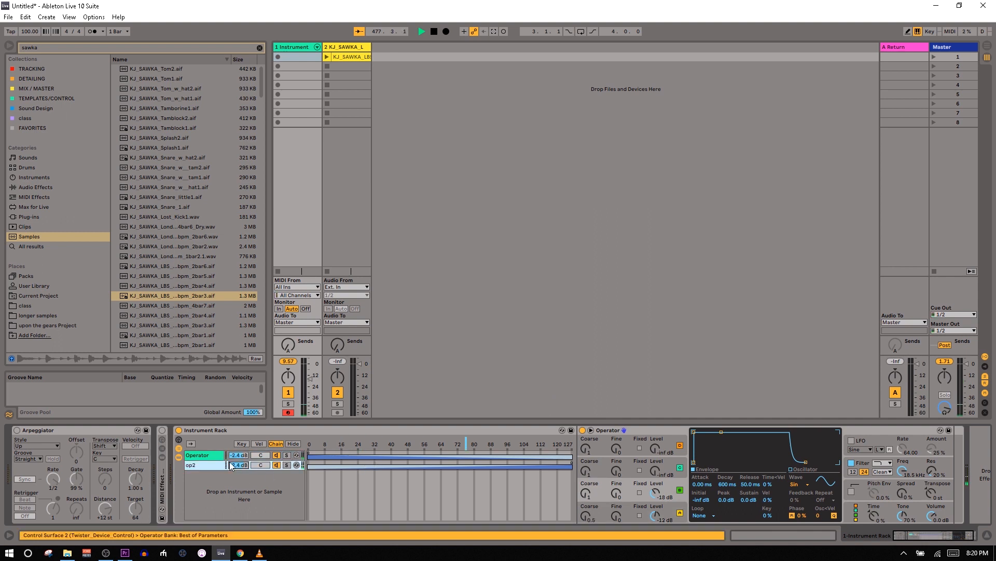
click(208, 456)
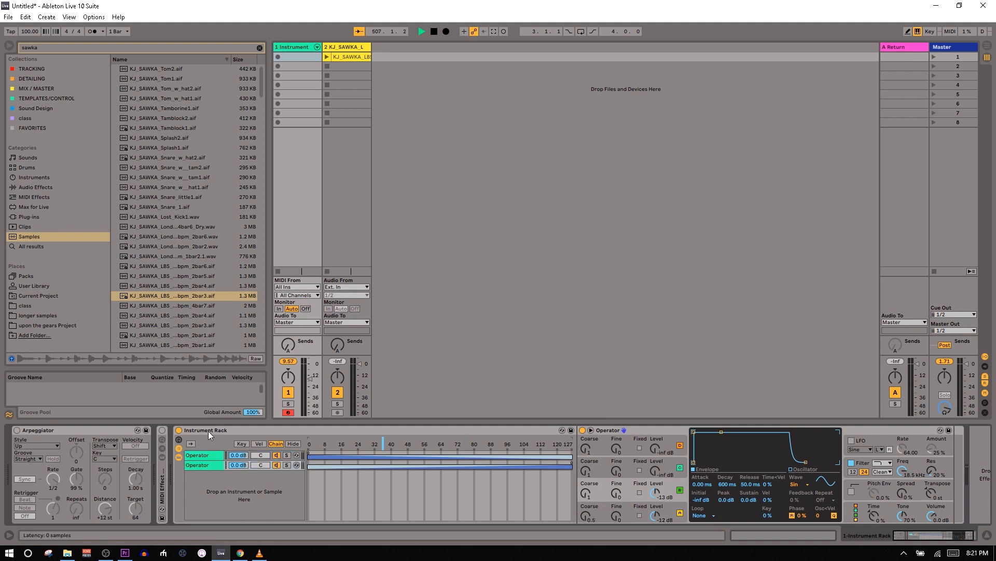
Step: Add an Audio Effect Rack after the folded Instrument Rack and show its option for saving a default preset
double_click(208, 433)
click(21, 186)
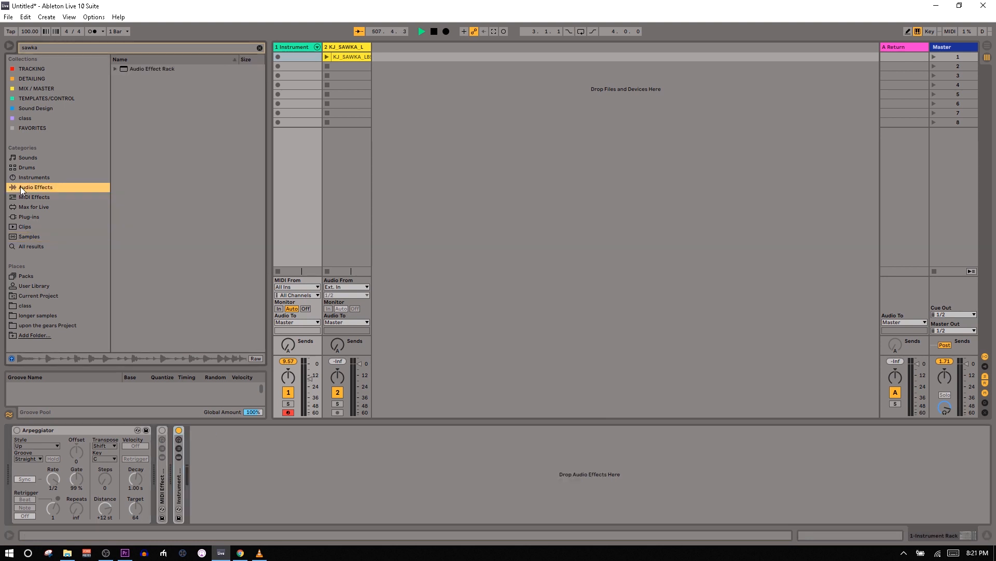
drag(141, 70, 227, 442)
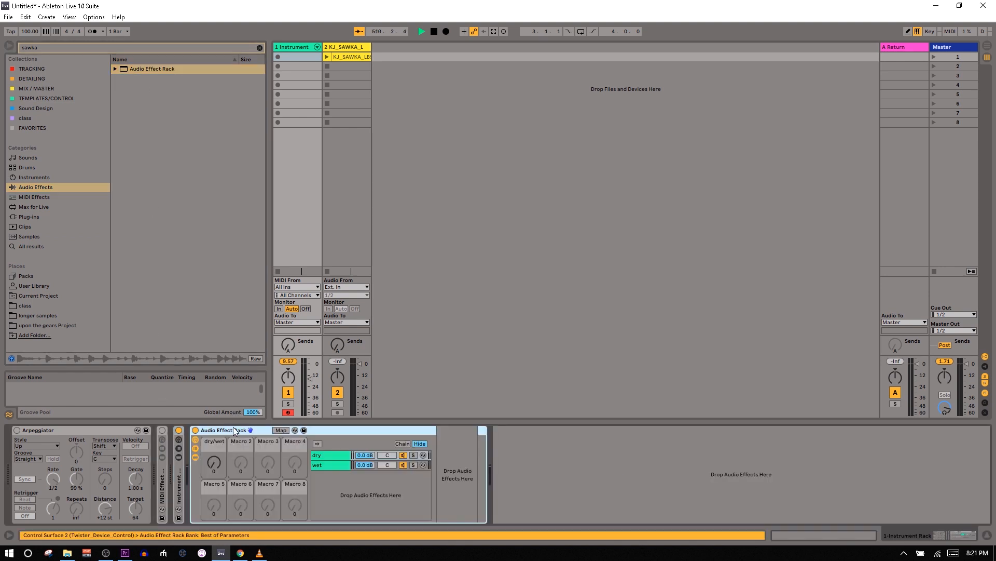
right_click(233, 429)
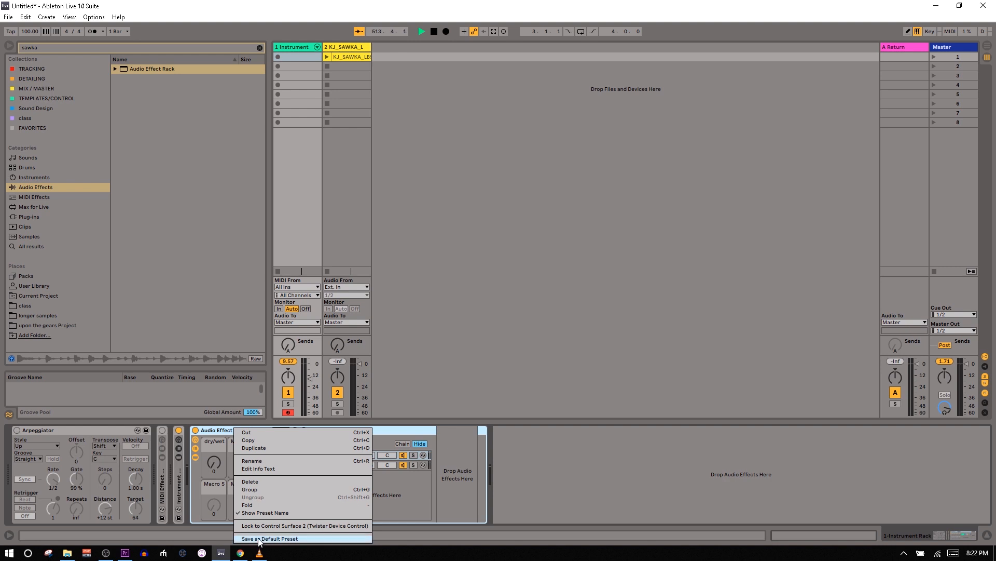
click(462, 516)
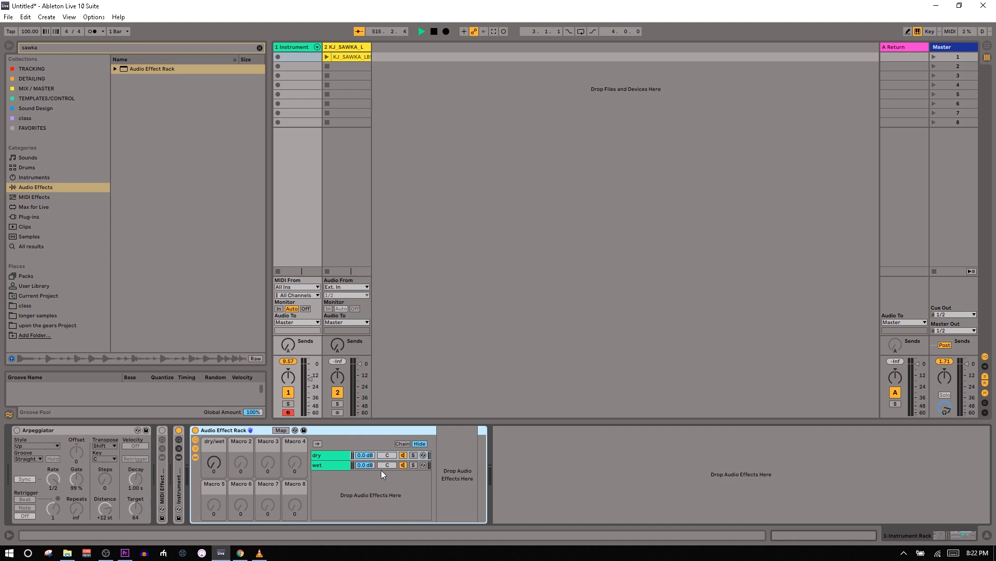
Step: Show the chain select zones of the Audio Effect Rack's dry and wet chains, and point out its dry/wet macro at 0
click(403, 445)
click(405, 445)
click(408, 444)
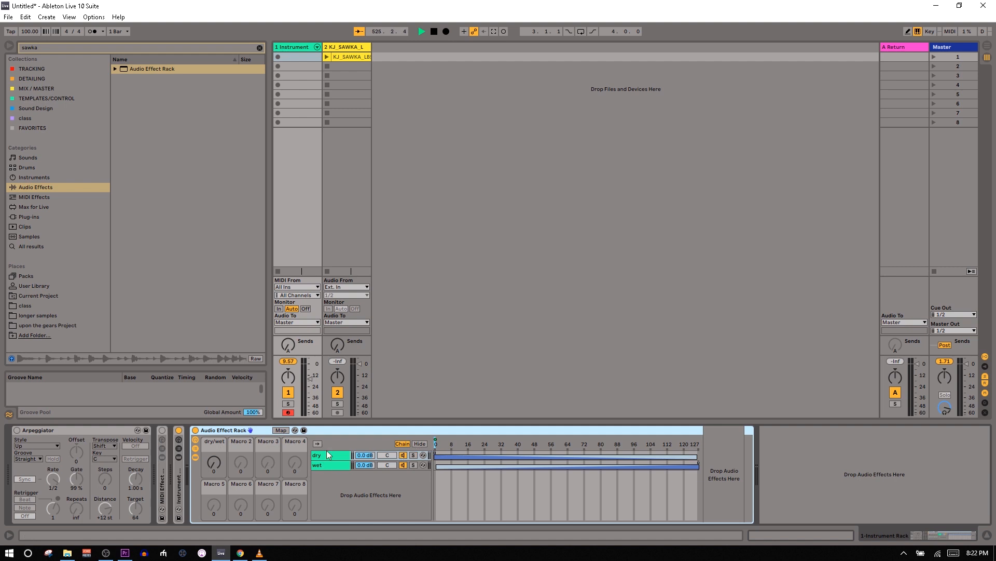
mouse_move(214, 462)
mouse_down()
mouse_move(214, 415)
mouse_move(213, 467)
mouse_up()
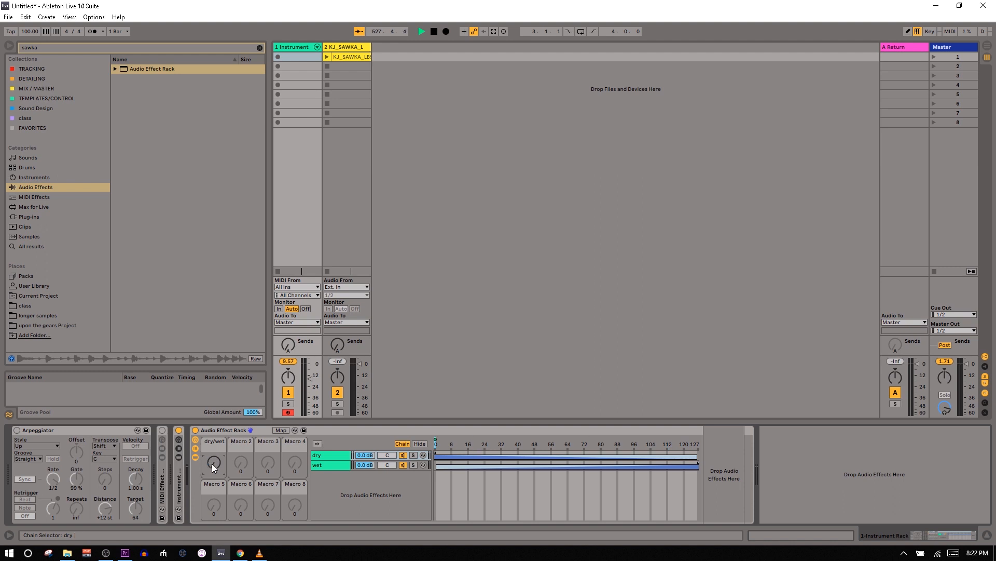
mouse_move(212, 463)
mouse_down()
mouse_move(211, 416)
mouse_move(212, 467)
mouse_up()
Step: Examine the empty device areas of the wet and dry chains in the Audio Effect Rack
click(328, 463)
click(742, 459)
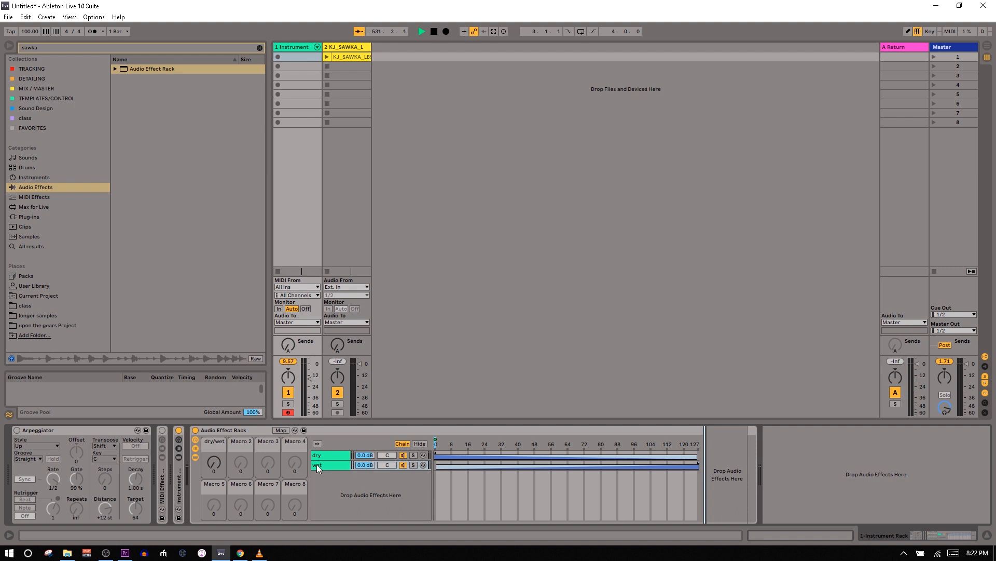
click(324, 458)
click(762, 466)
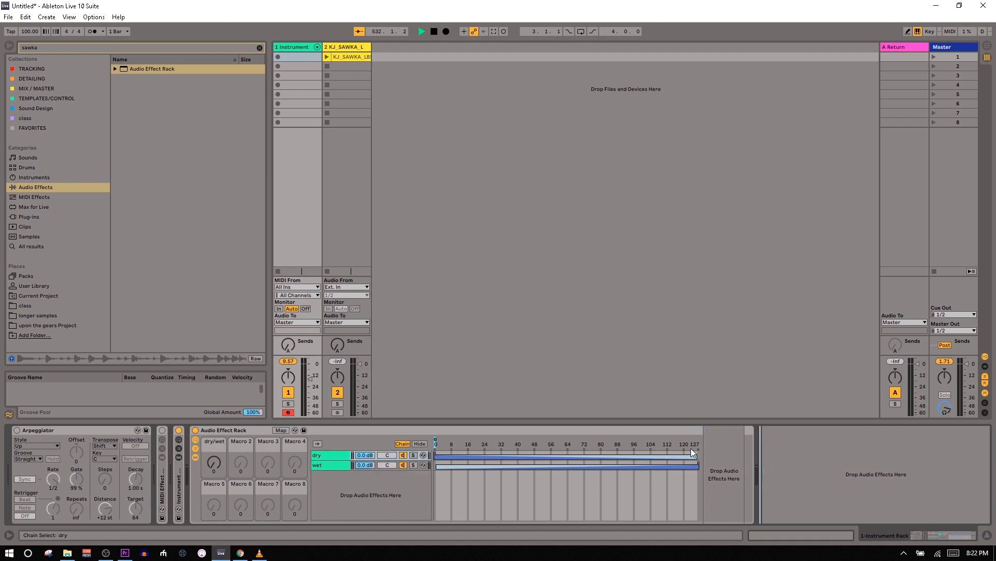
click(717, 453)
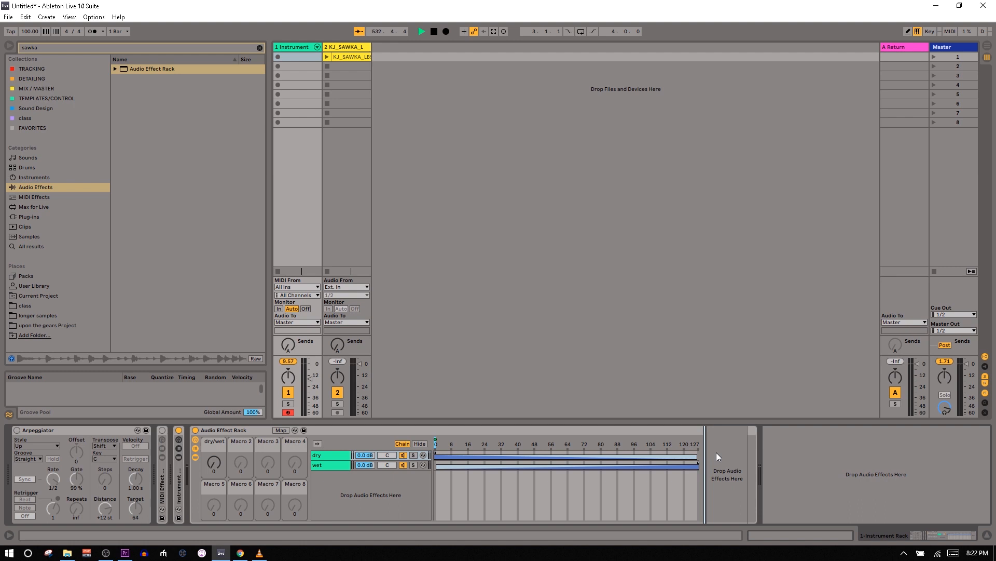
Step: Clear the browser search and add the Redux effect to the wet chain
click(260, 48)
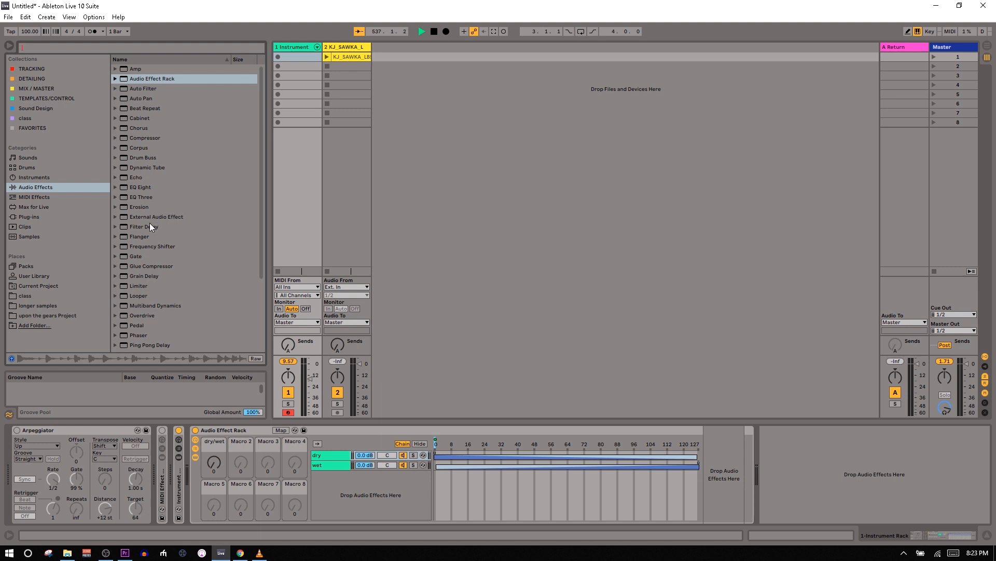
scroll(150, 223, down, 3)
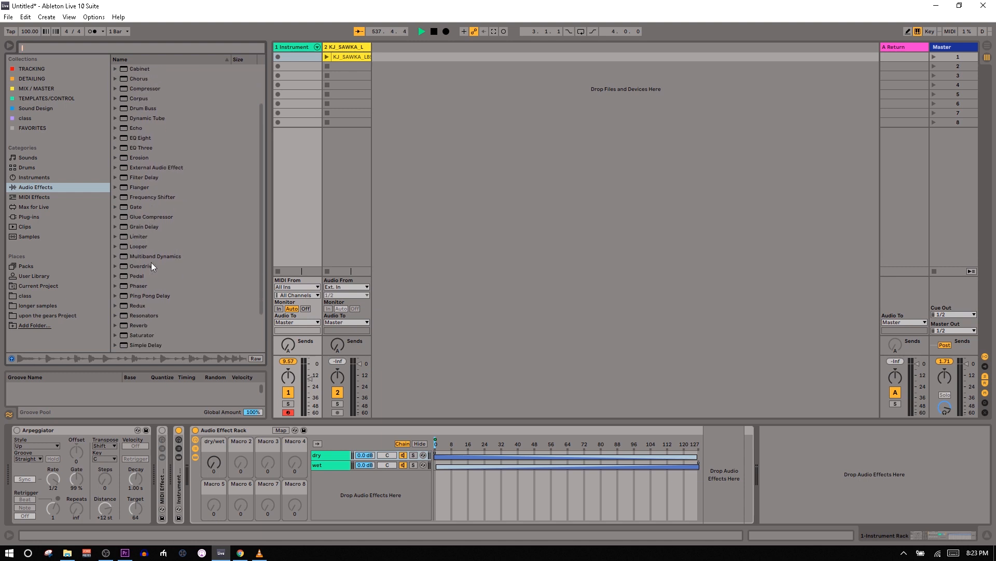
click(137, 306)
drag(136, 306, 332, 466)
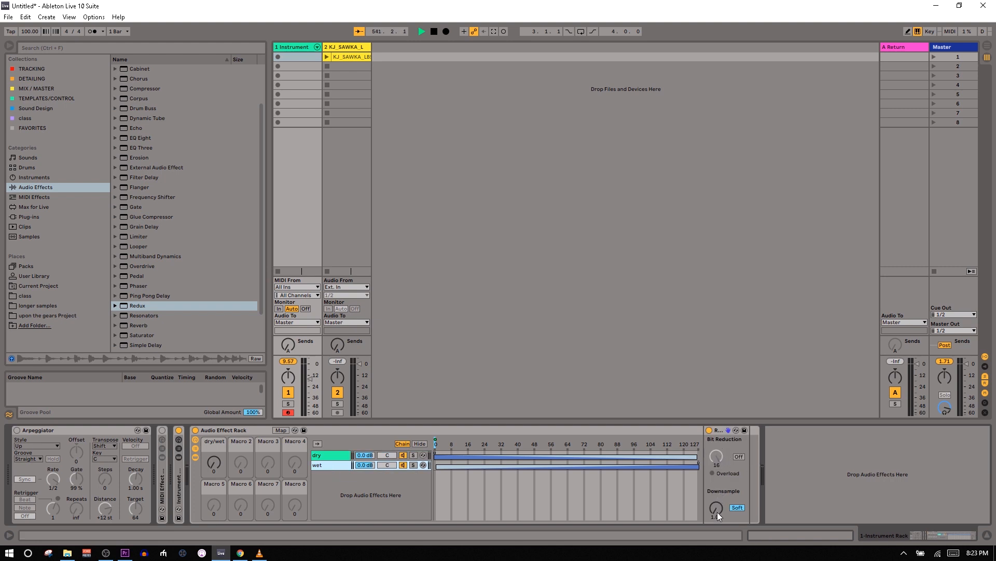
Step: Set Redux's downsampling to about 12, switch its bit reduction on and lower it to 7
drag(717, 510, 717, 498)
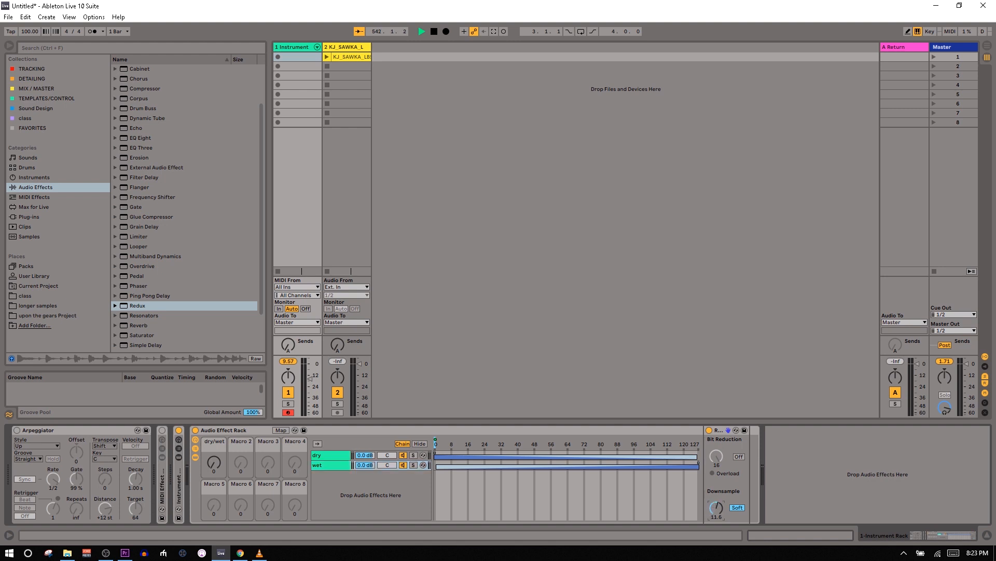
click(739, 456)
drag(717, 456, 717, 469)
Step: Turn the dry/wet macro up to 127 and play a few notes to hear the wet chain
drag(214, 469, 215, 410)
key(a)
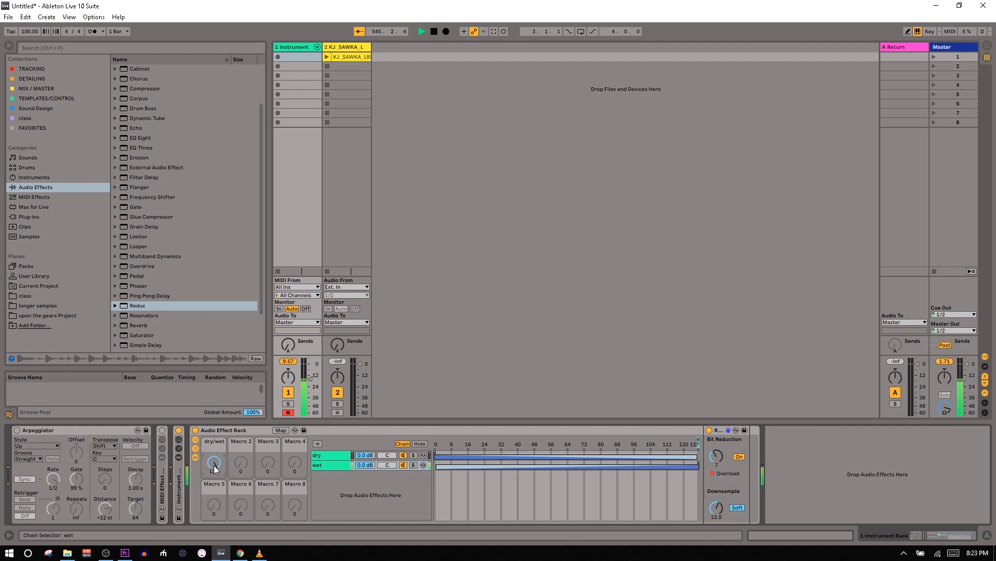
key(x)
key(a)
Step: Increase Redux's downsampling further, lower its bit reduction to 1, and turn the dry/wet macro down to 28
mouse_move(716, 507)
mouse_down()
mouse_move(716, 516)
mouse_move(717, 502)
mouse_up()
drag(716, 455, 716, 475)
drag(210, 465, 210, 517)
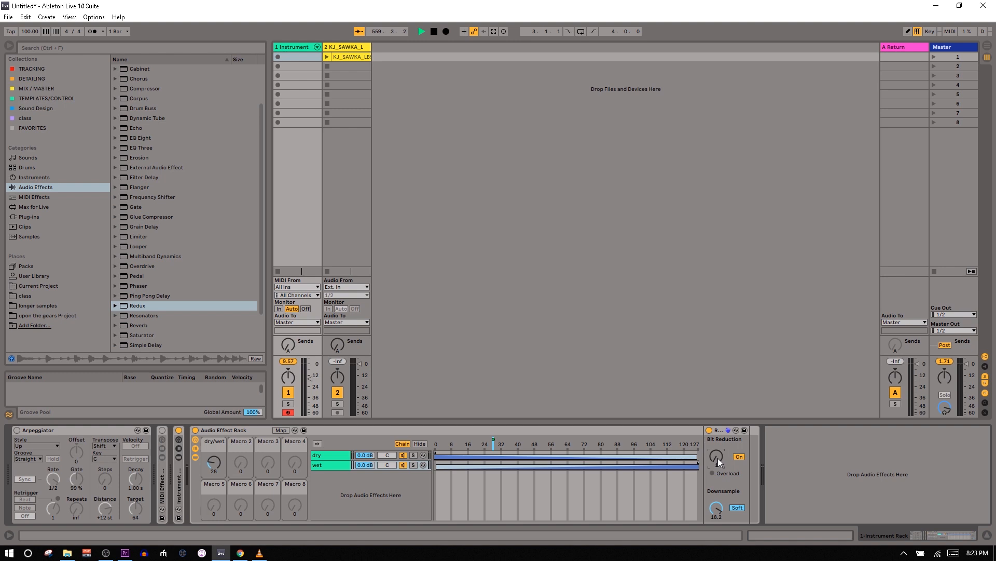
Step: Map Redux's downsampling and bit reduction to Macro 2, and turn Macro 2 up to 127
right_click(715, 508)
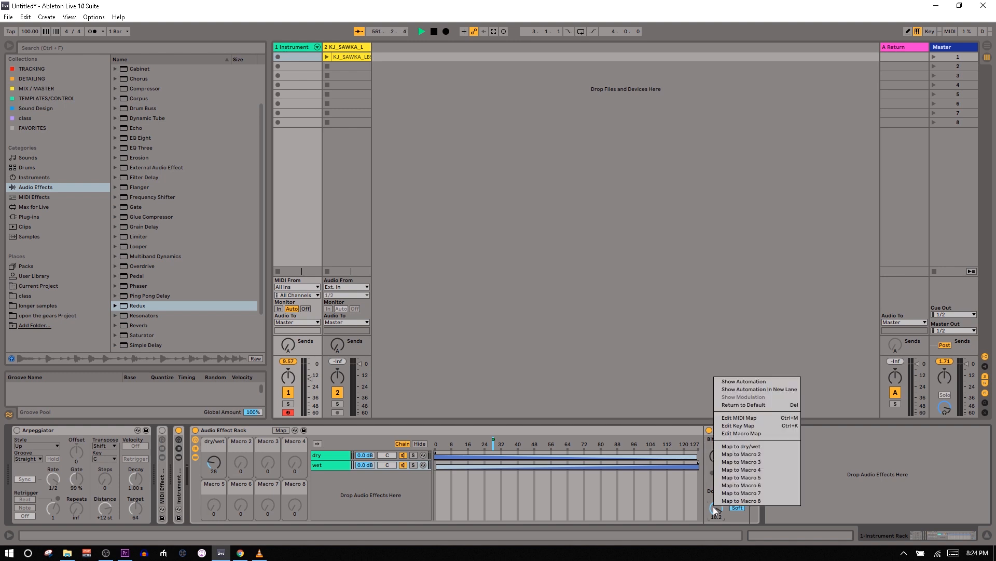
click(752, 454)
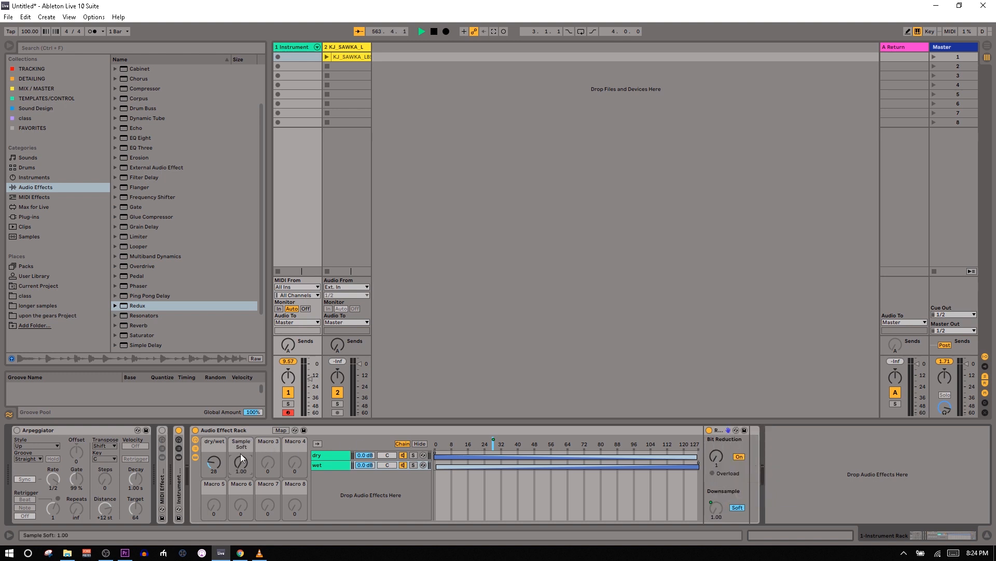
right_click(717, 460)
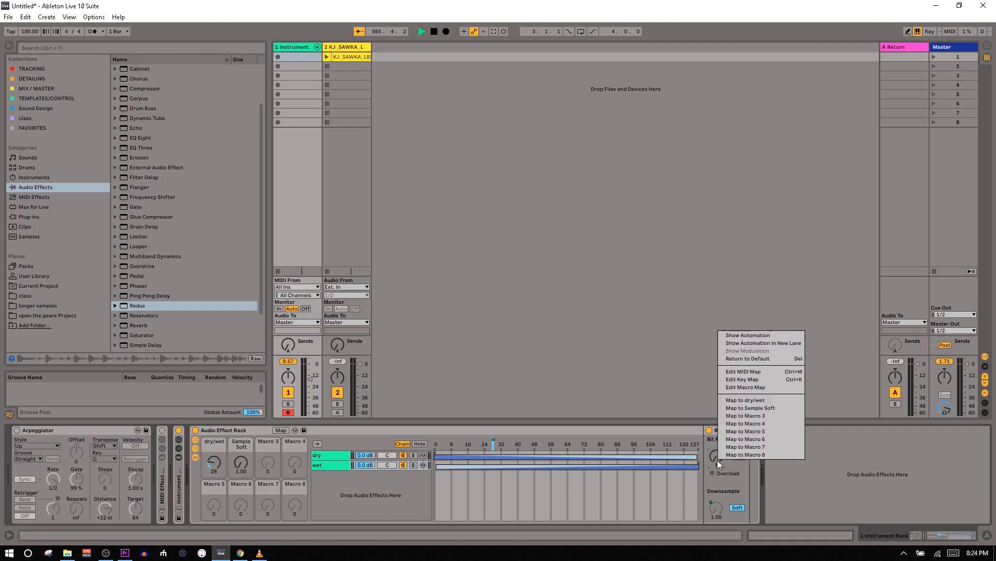
click(753, 408)
drag(243, 466, 244, 425)
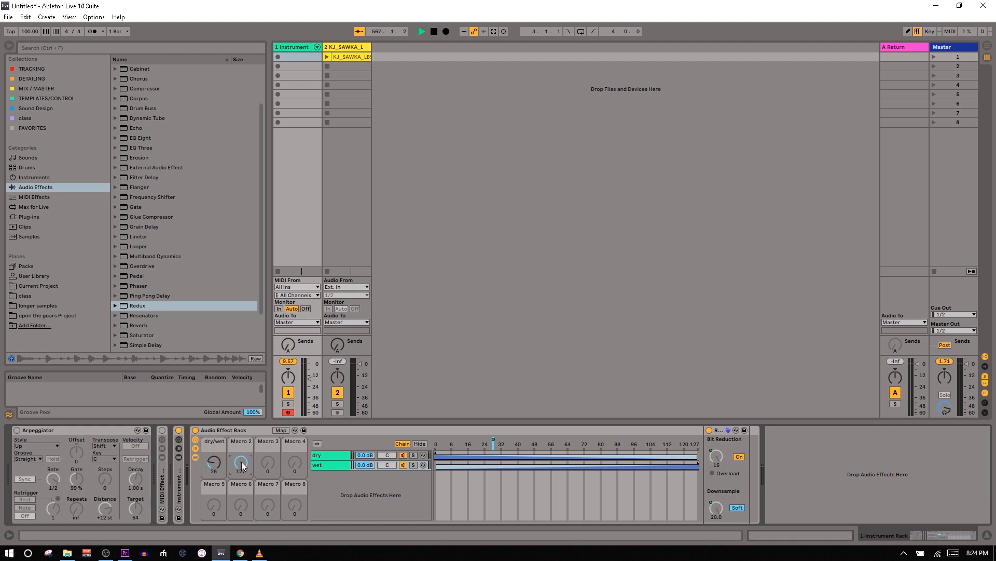
click(715, 455)
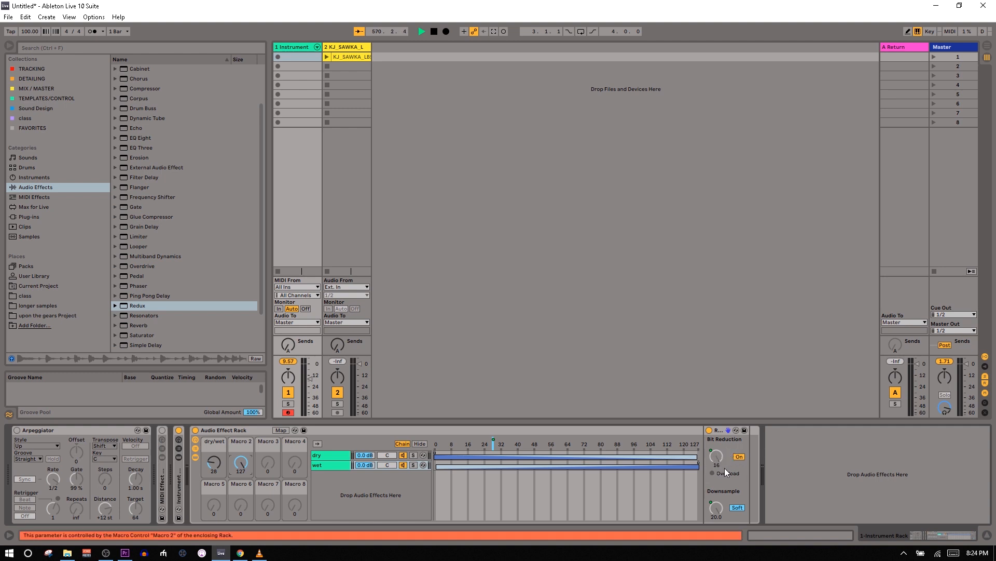
Step: Examine the macro mappings list and compare it with the MIDI and key mapping views
click(281, 429)
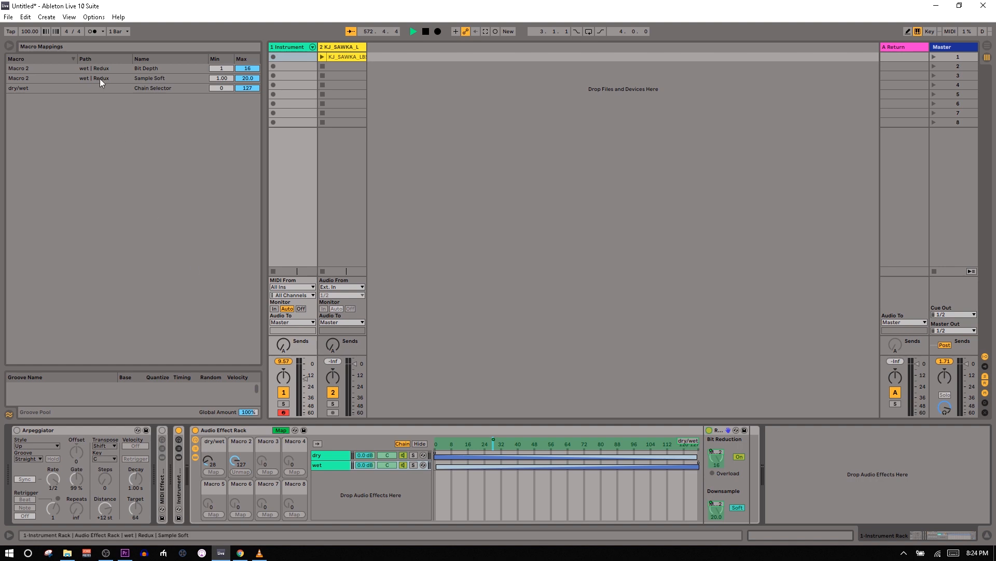
key(ctrl+m)
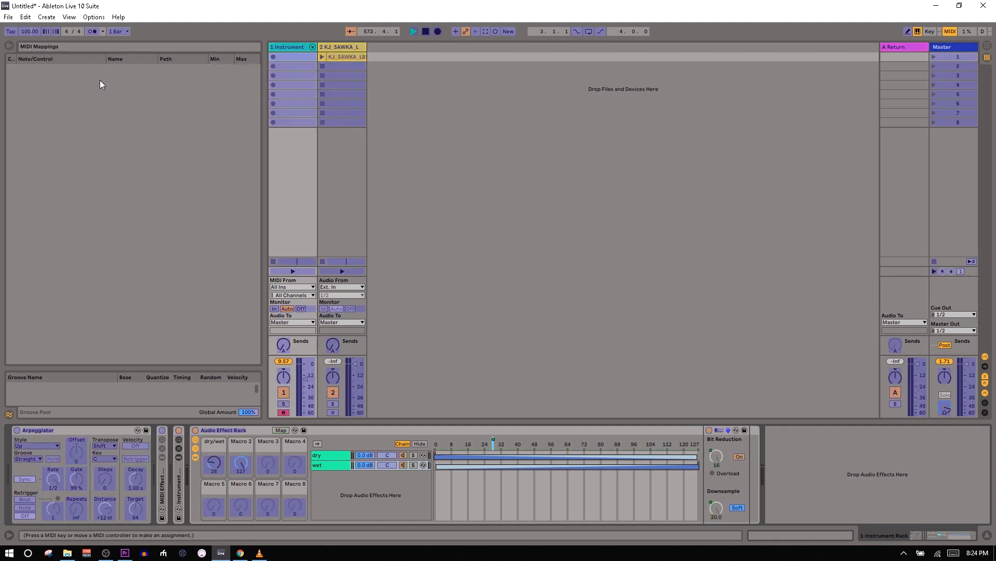
key(ctrl+k)
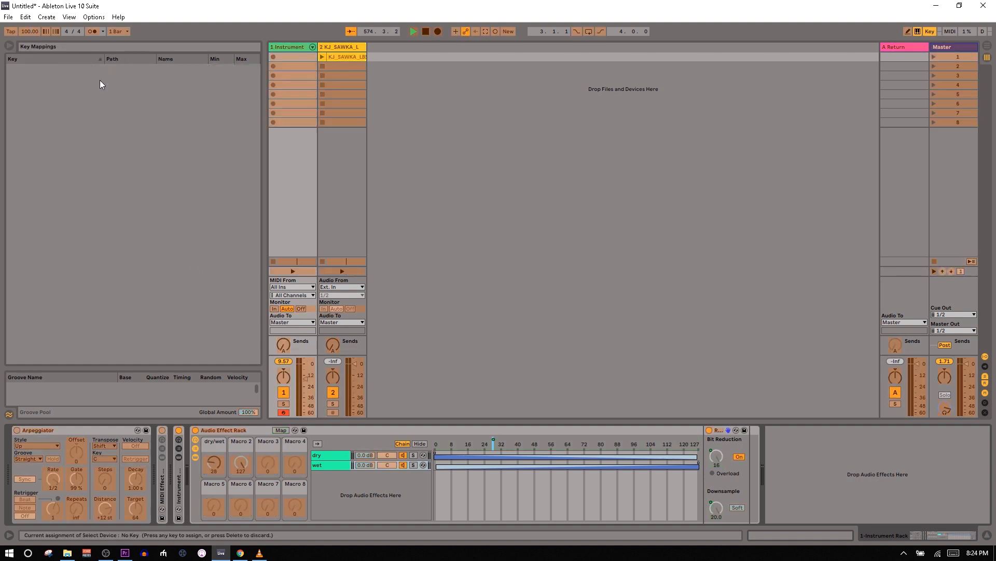
key(ctrl+m)
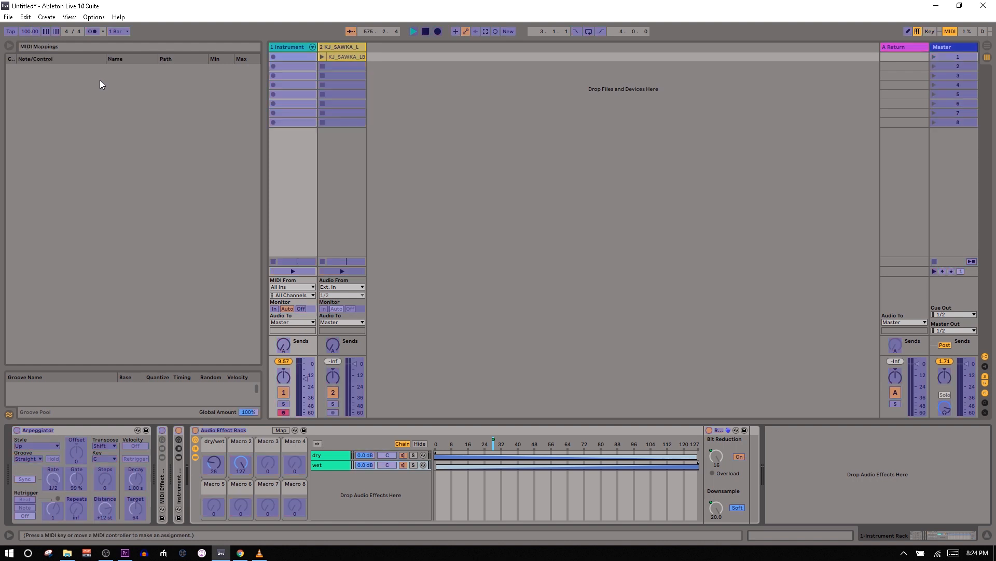
key(ctrl+k)
key(ctrl+k)
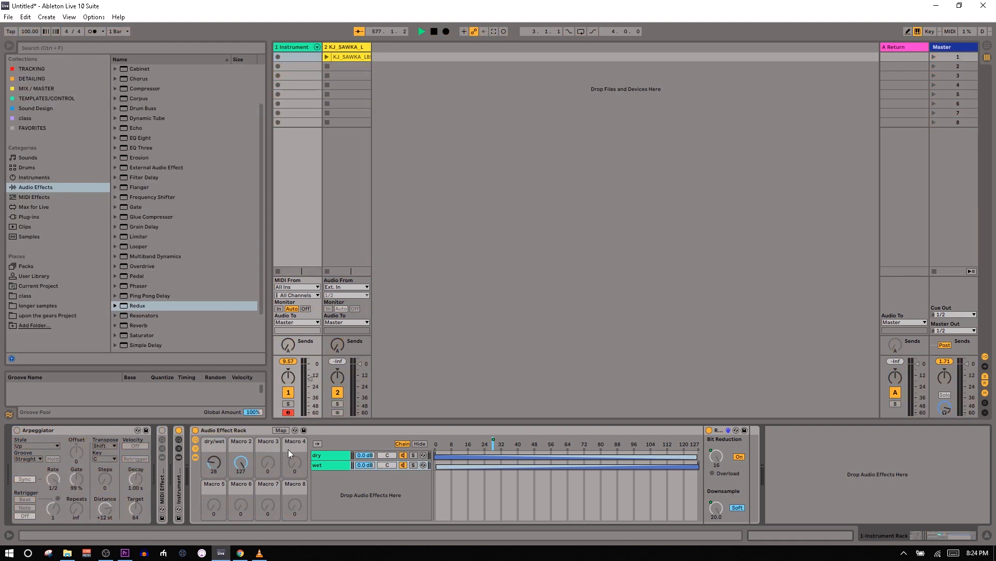
Step: In the macro mappings, limit Sample Soft's maximum to 12.0 and turn Macro 2 down to 0
click(280, 430)
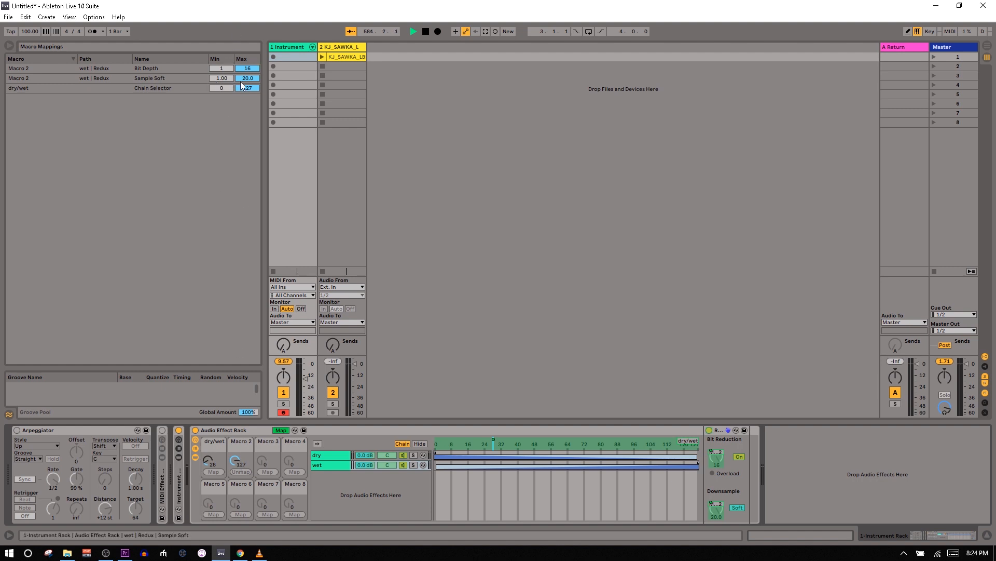
mouse_move(248, 78)
mouse_down()
mouse_move(247, 95)
mouse_move(249, 81)
mouse_up()
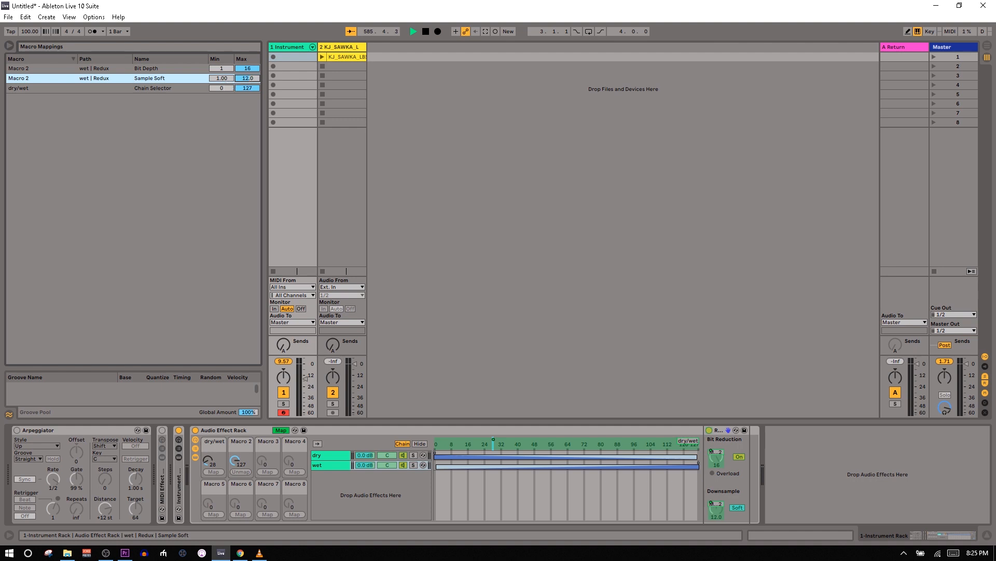
click(222, 79)
click(235, 457)
drag(235, 457, 235, 522)
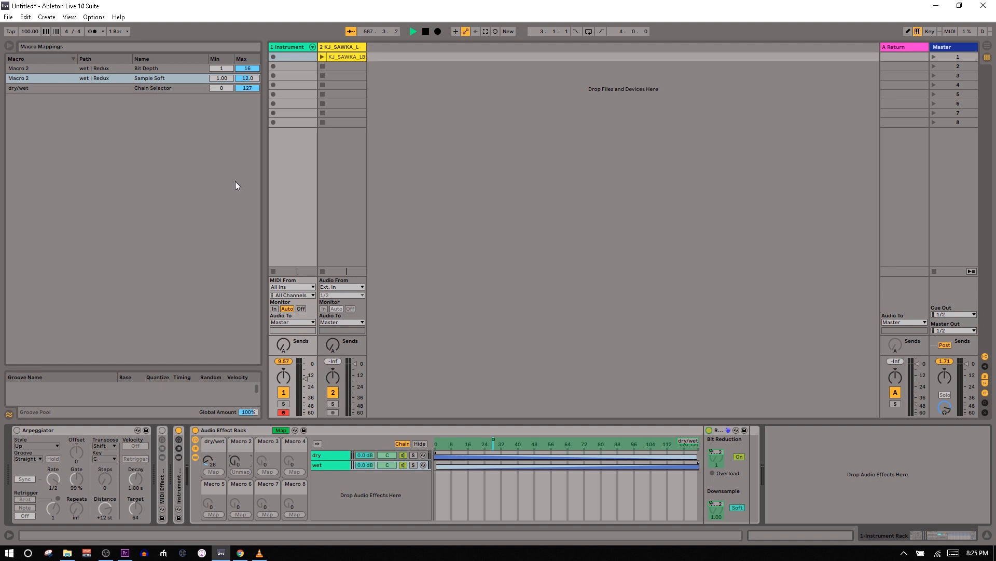
Step: Lower the Sample Soft mapping's maximum to 1.00 and invert the Bit Depth mapping to minimum 16, maximum 4
click(251, 78)
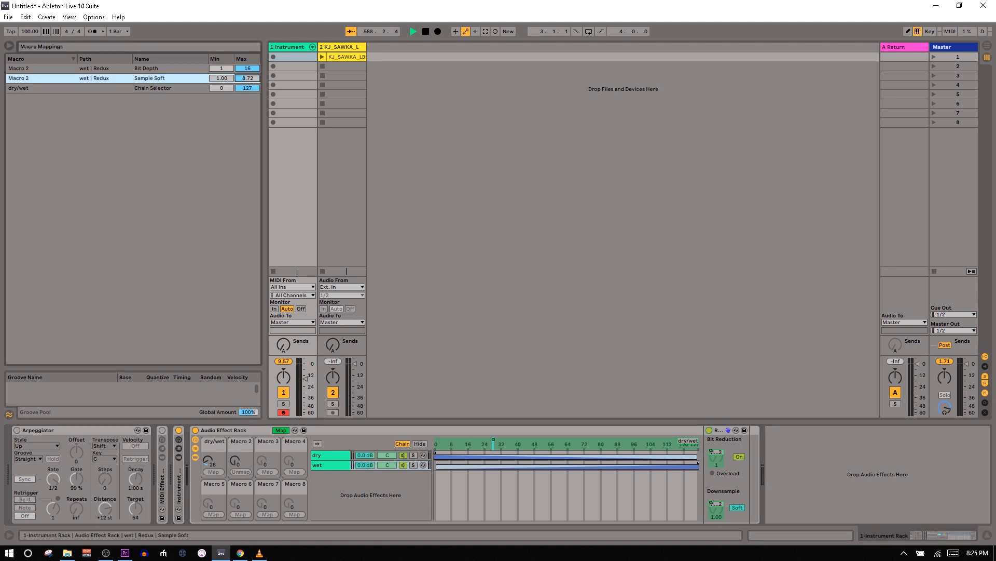
drag(252, 78, 222, 79)
mouse_move(230, 70)
mouse_down()
mouse_move(230, 47)
mouse_move(244, 81)
mouse_up()
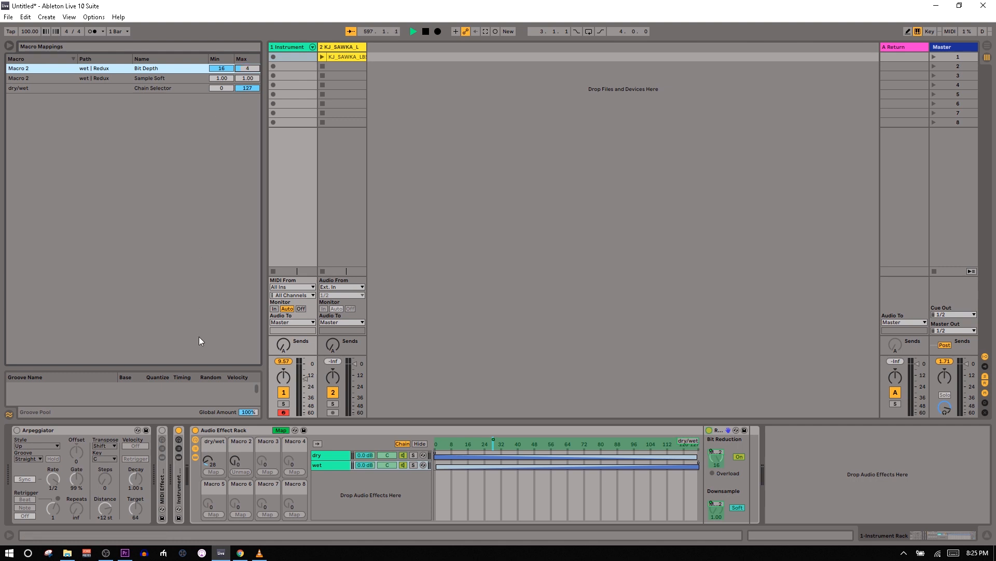
Step: Leave macro mapping and test the Bit Depth range by sweeping Macro 2 up to 127 and back to 0
click(280, 430)
drag(240, 462, 239, 393)
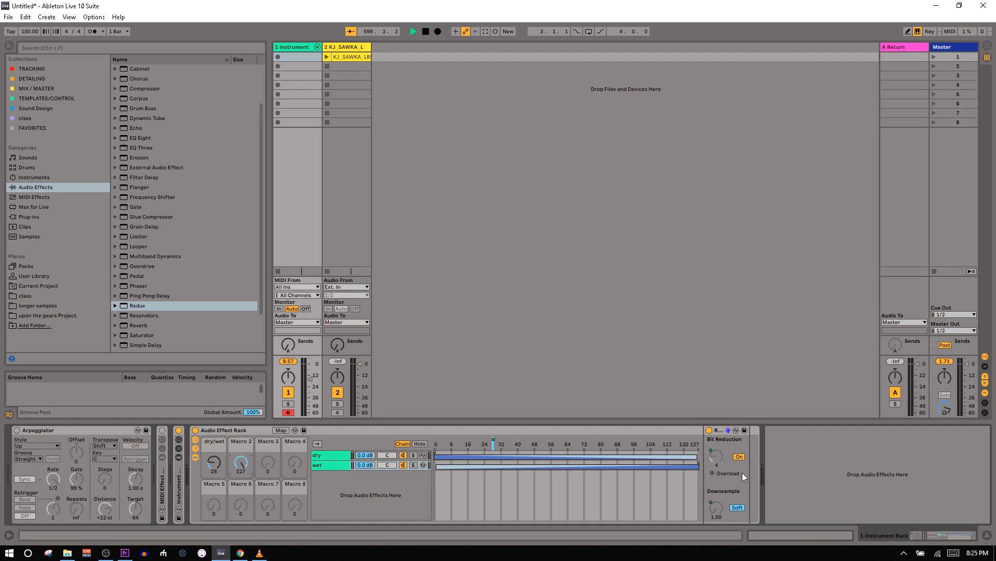
drag(241, 462, 241, 524)
Step: Raise the Sample Soft mapping's maximum to 20.0 and leave macro mapping
click(281, 428)
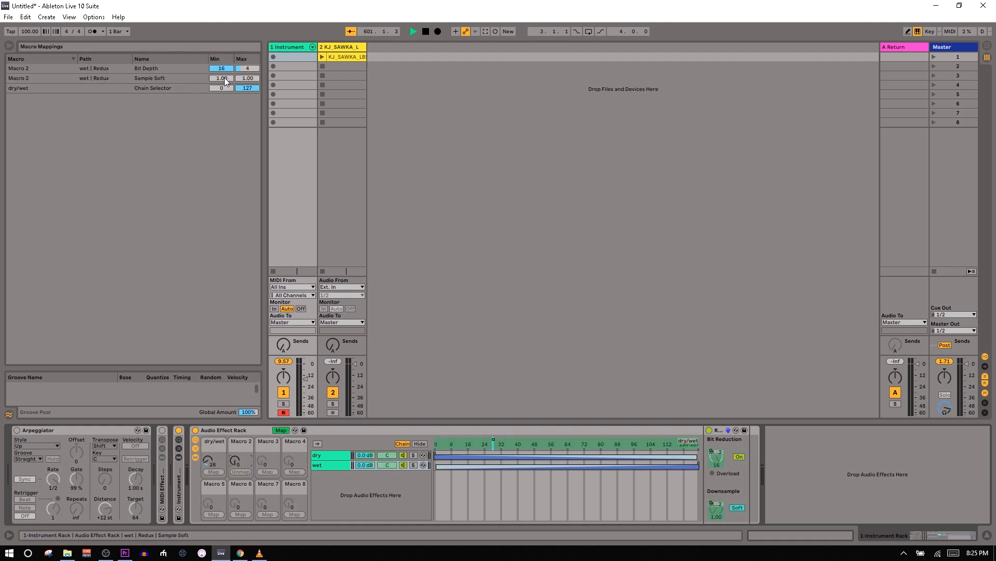
drag(250, 78, 250, 26)
click(280, 430)
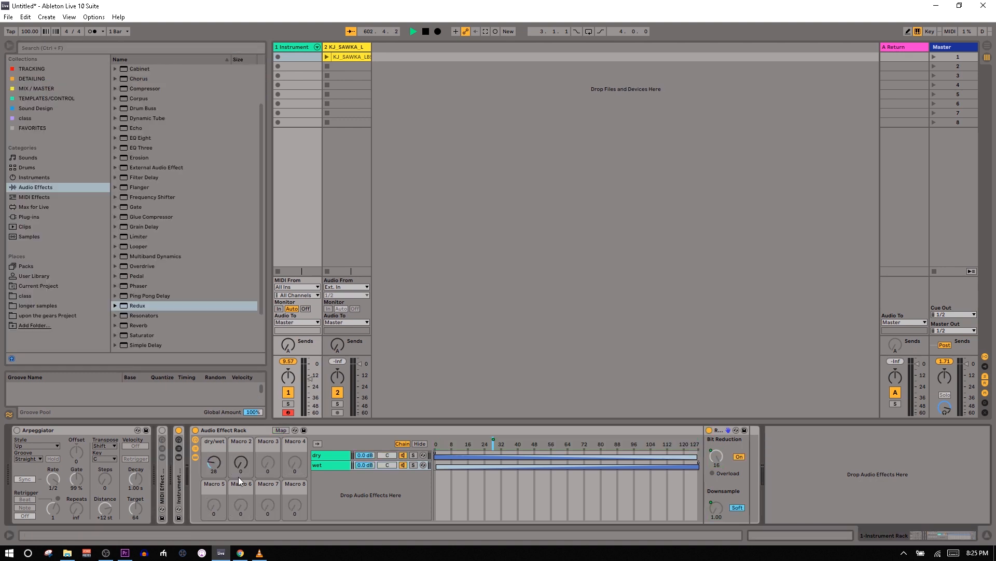
Step: Rename Macro 2 to lofi, raise it and the dry/wet macro to 127, and bring them down to 84 and 46
drag(238, 476, 213, 412)
drag(239, 456, 240, 413)
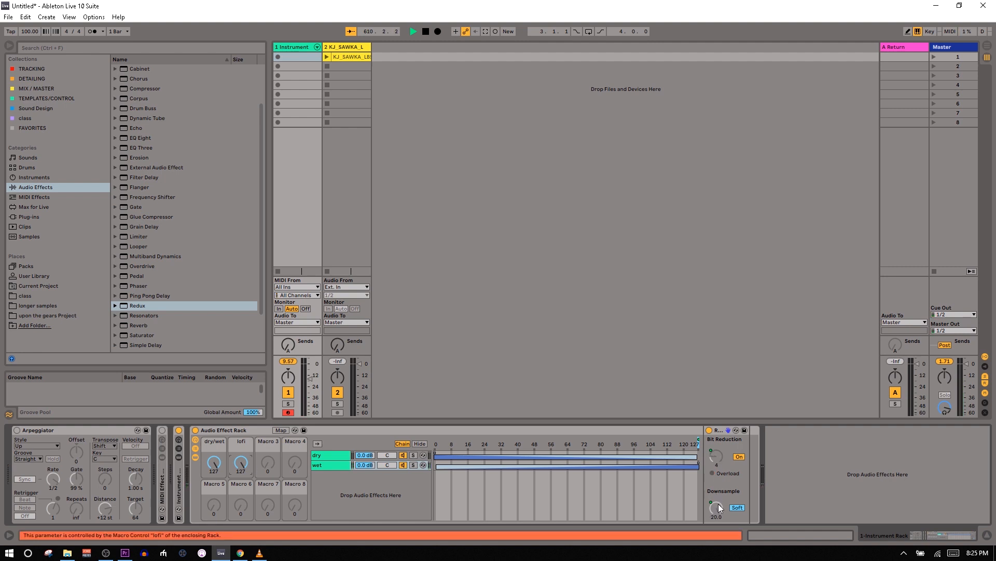
drag(242, 469, 241, 525)
drag(214, 462, 214, 512)
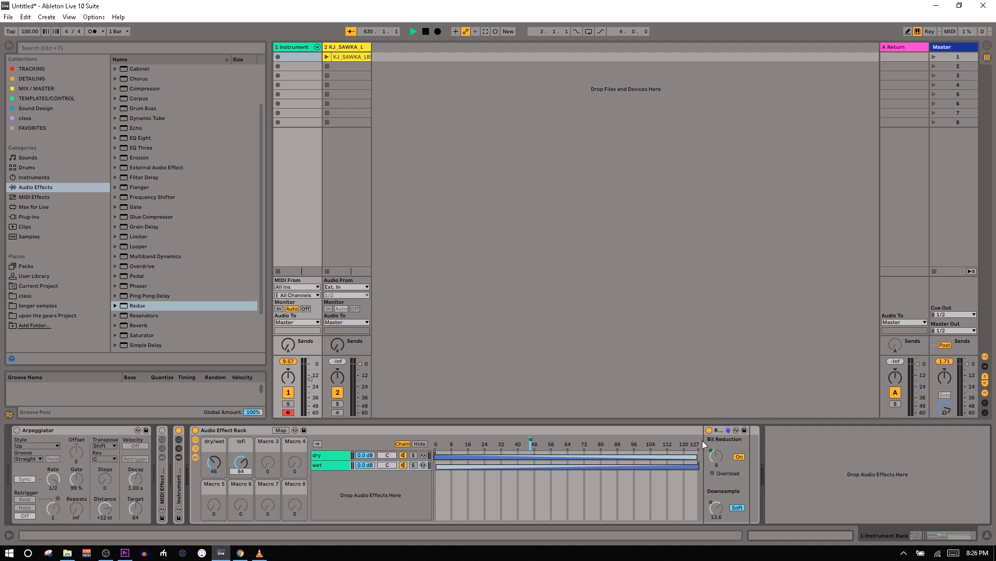
Step: Map the Redux Device On switch to the lofi macro, and sweep the macro down to 0 and back up to about 119
drag(241, 462, 243, 468)
right_click(711, 431)
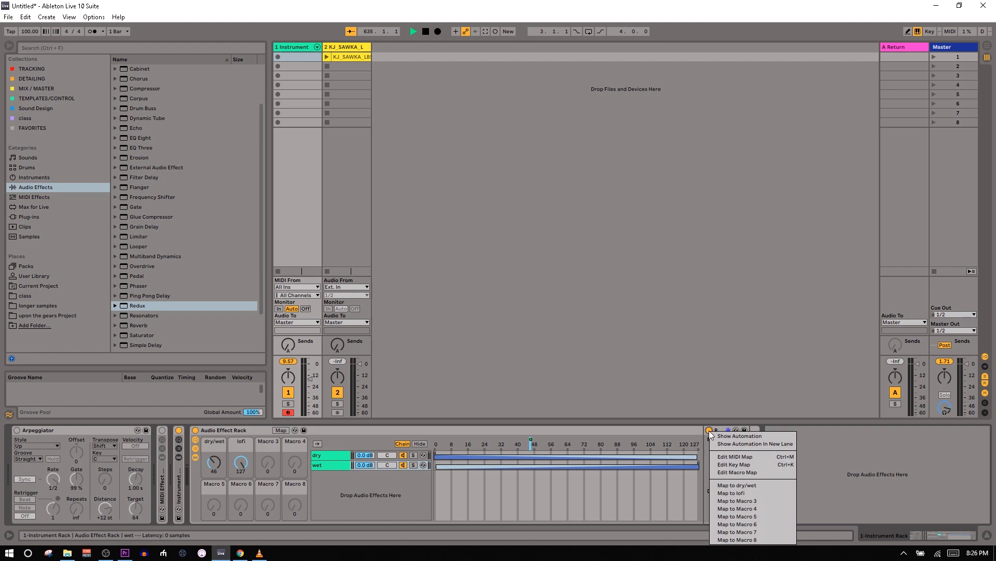
click(727, 491)
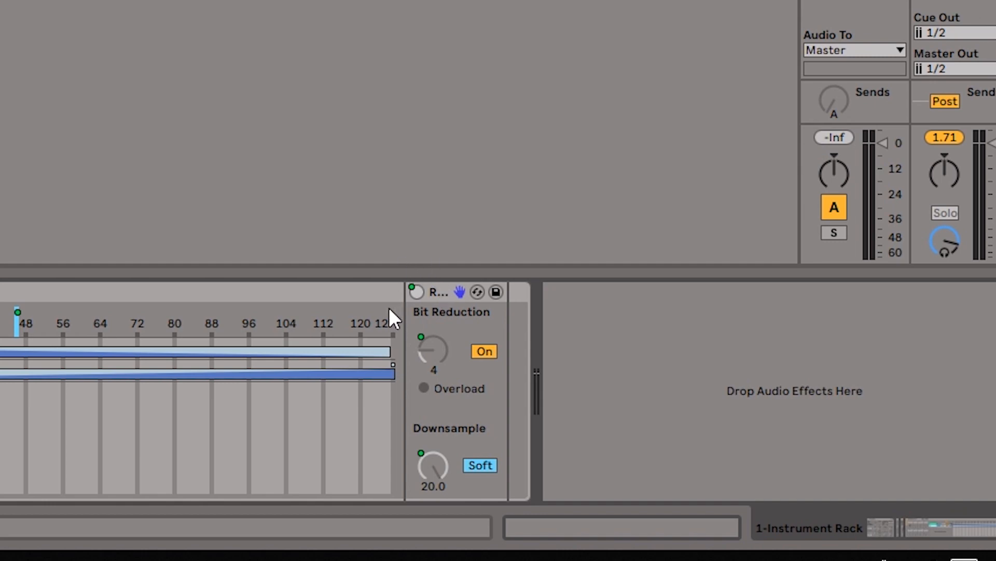
drag(241, 468, 241, 535)
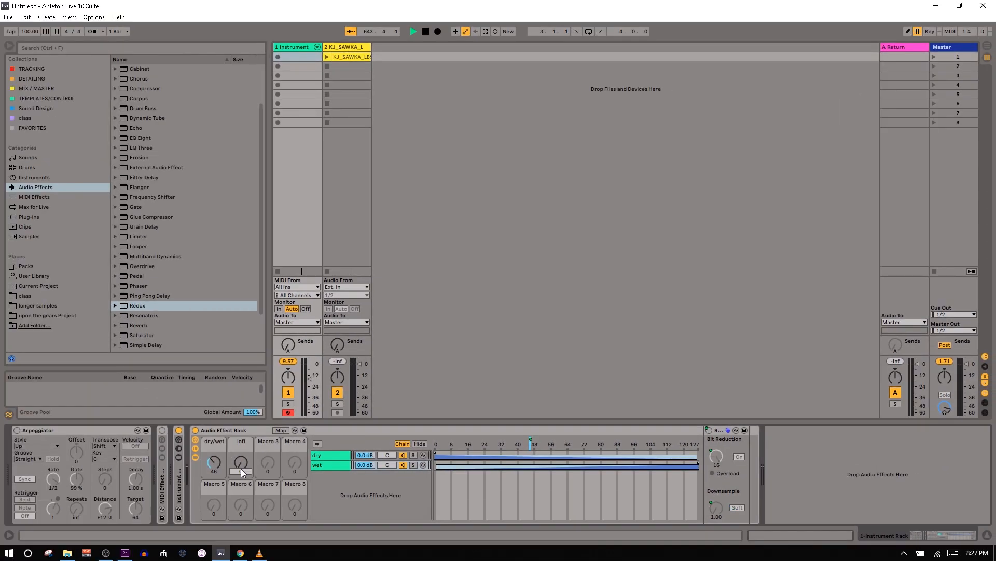
drag(241, 468, 241, 389)
Step: Review the Redux Device On mapping's range and move the lofi macro between 63 and 64 to test its switching point
click(278, 432)
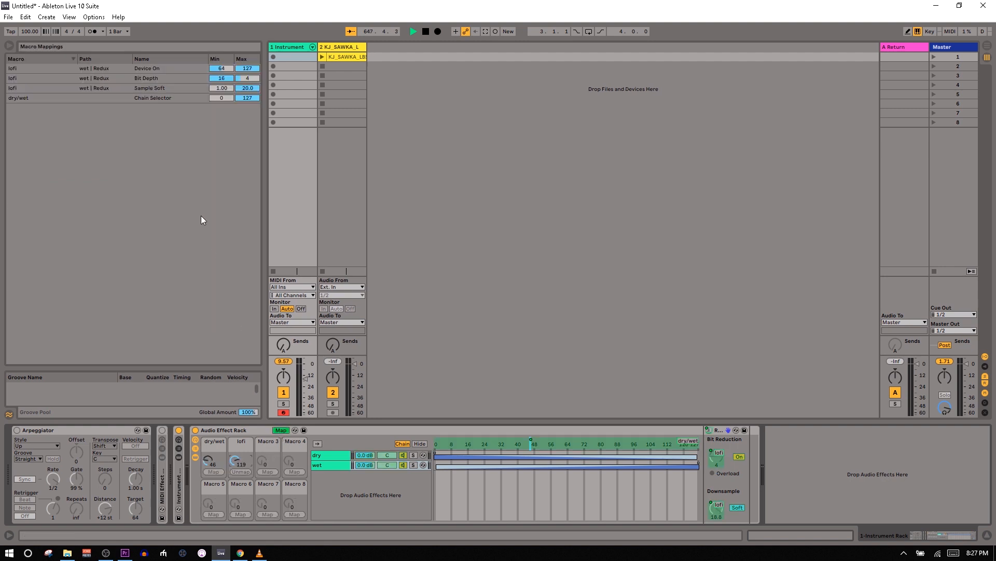
click(169, 68)
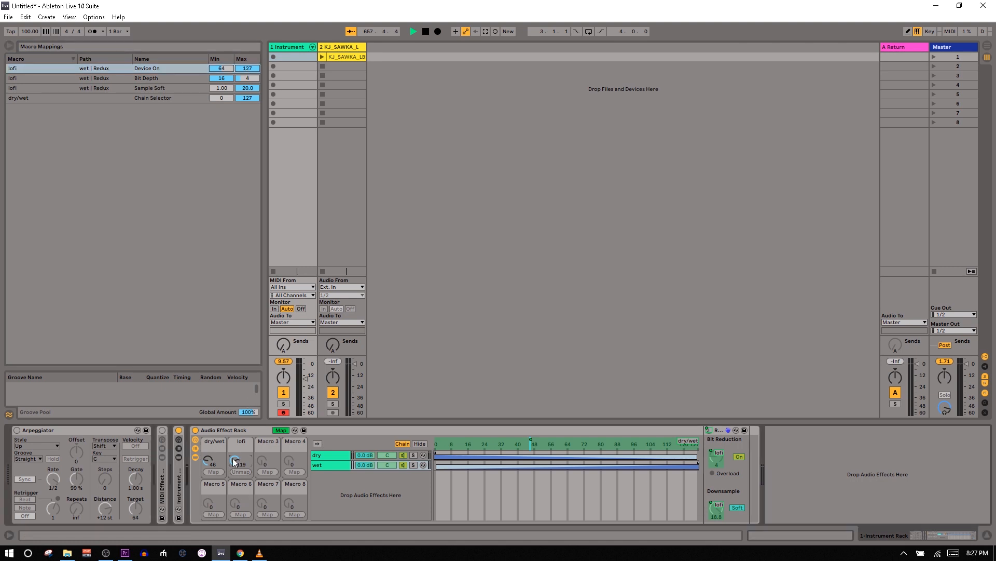
drag(232, 460, 232, 470)
click(279, 429)
click(280, 429)
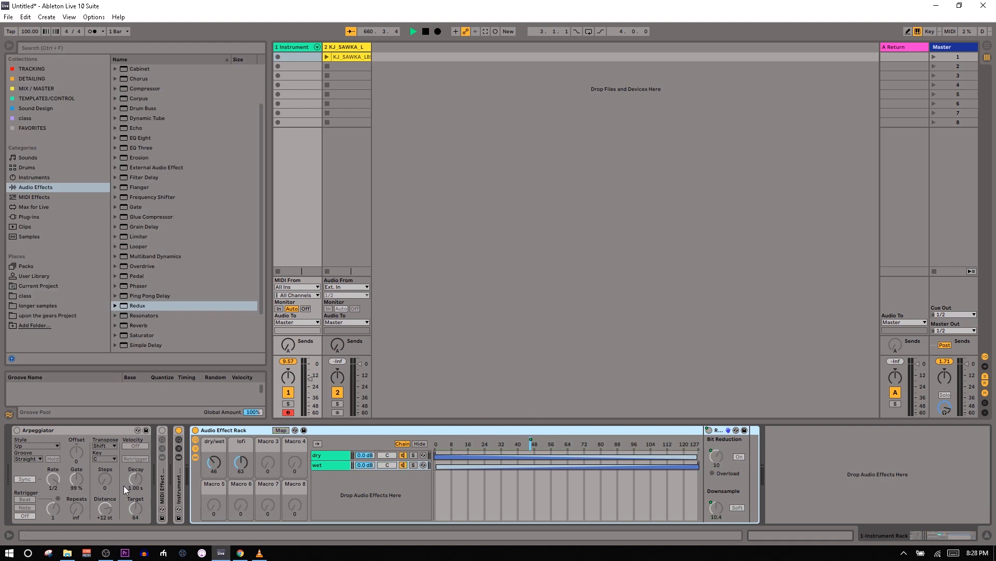
drag(246, 463, 246, 462)
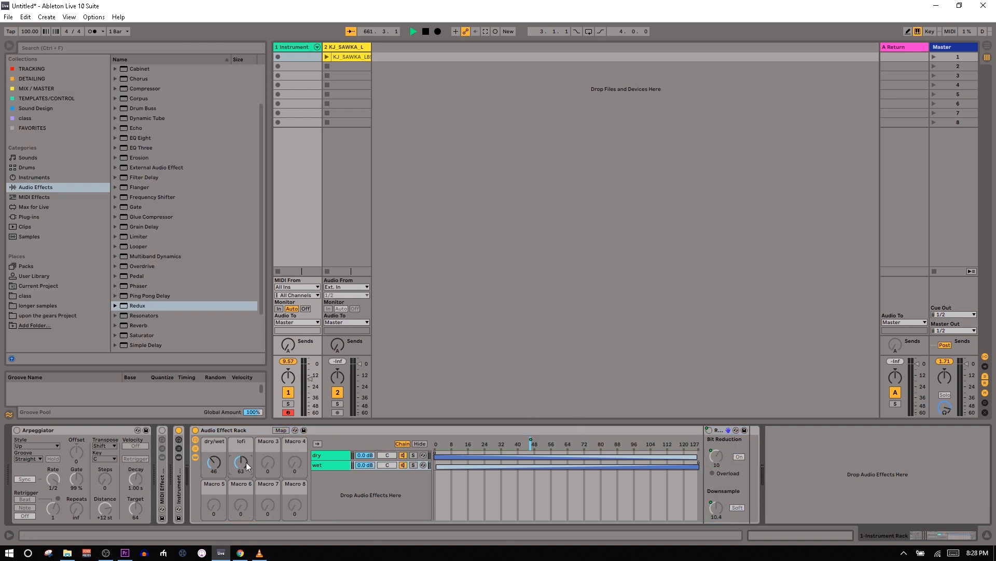
click(279, 429)
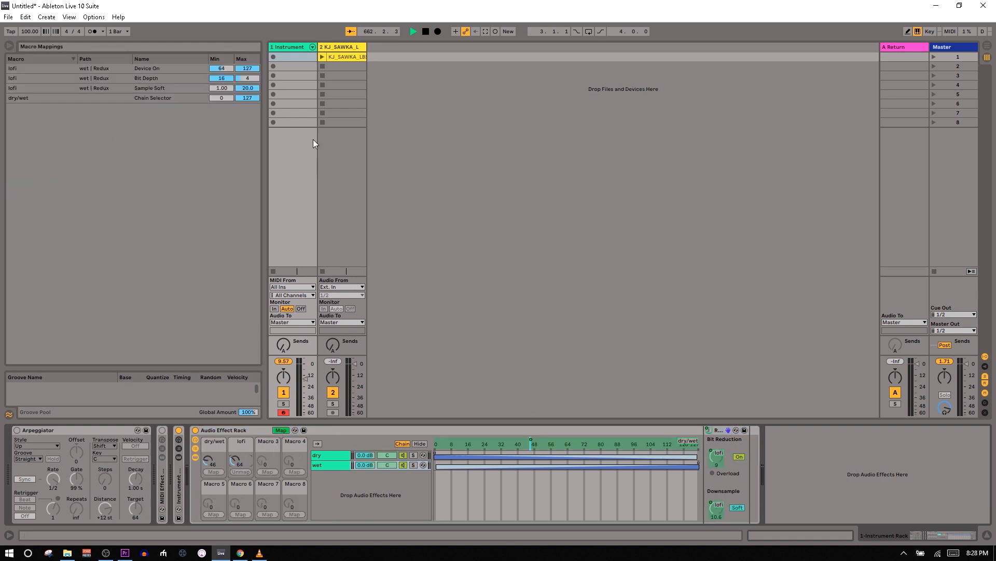
click(281, 430)
Step: Lower the lofi macro to 0 and set the Redux Device On mapping's minimum to 0, leaving macro mapping to test it
drag(245, 457, 245, 498)
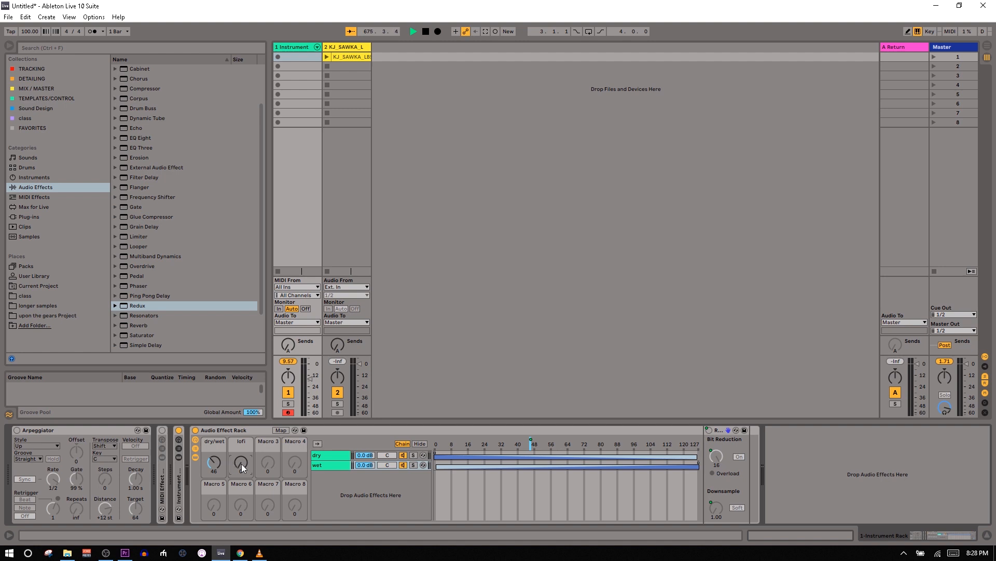
click(276, 431)
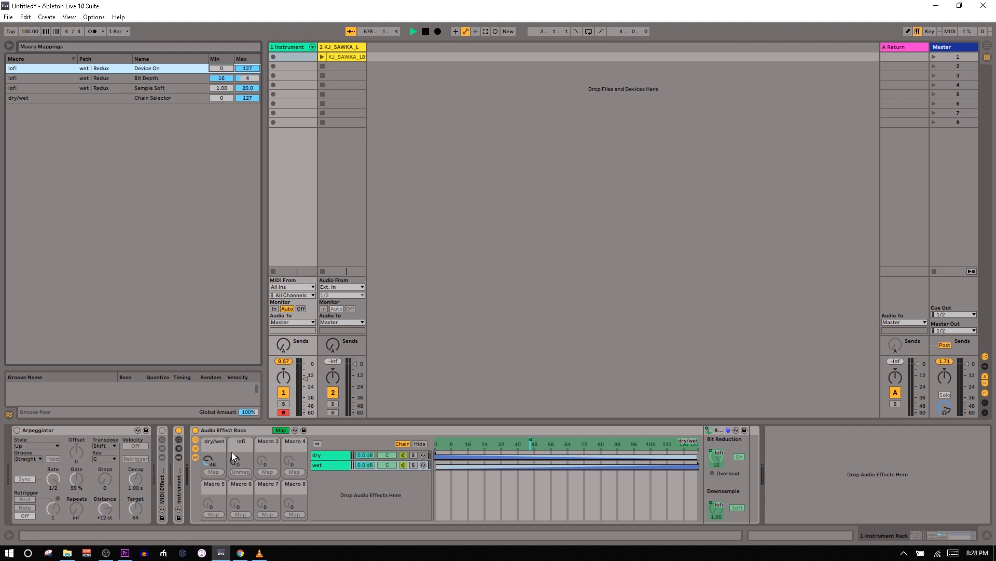
click(278, 431)
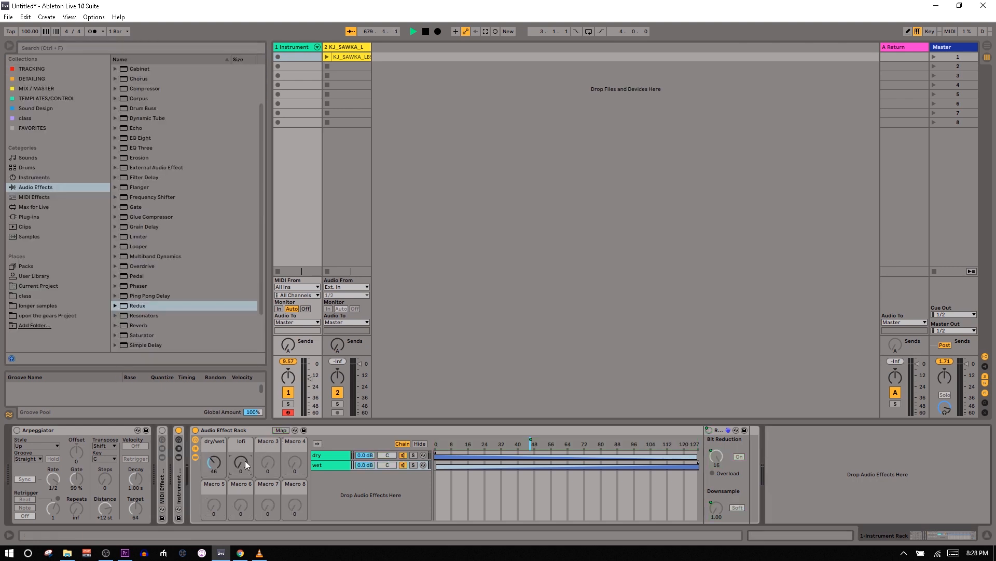
drag(245, 460, 245, 460)
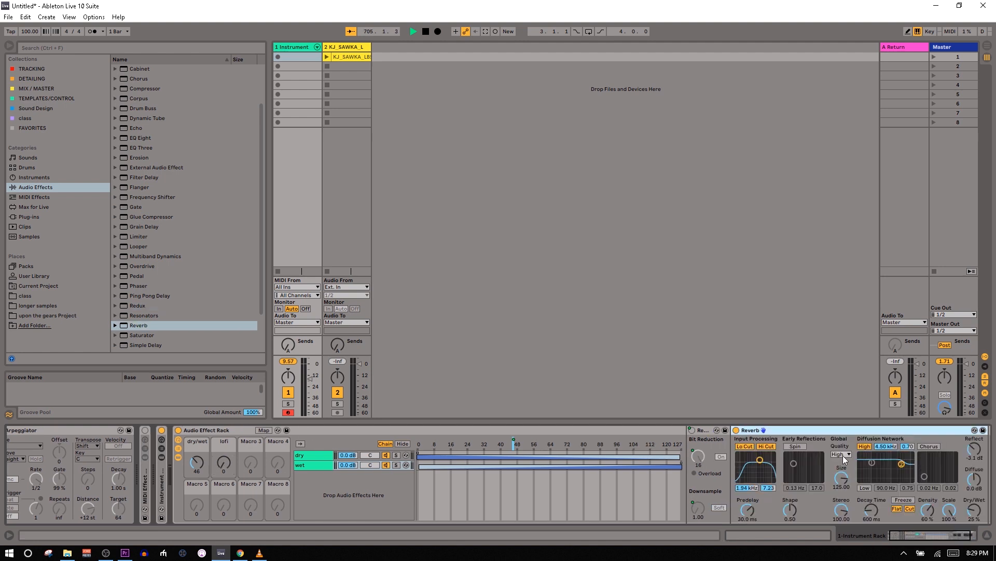
Step: Map the Reverb's Quality setting in the wet chain to Macro 3
right_click(842, 456)
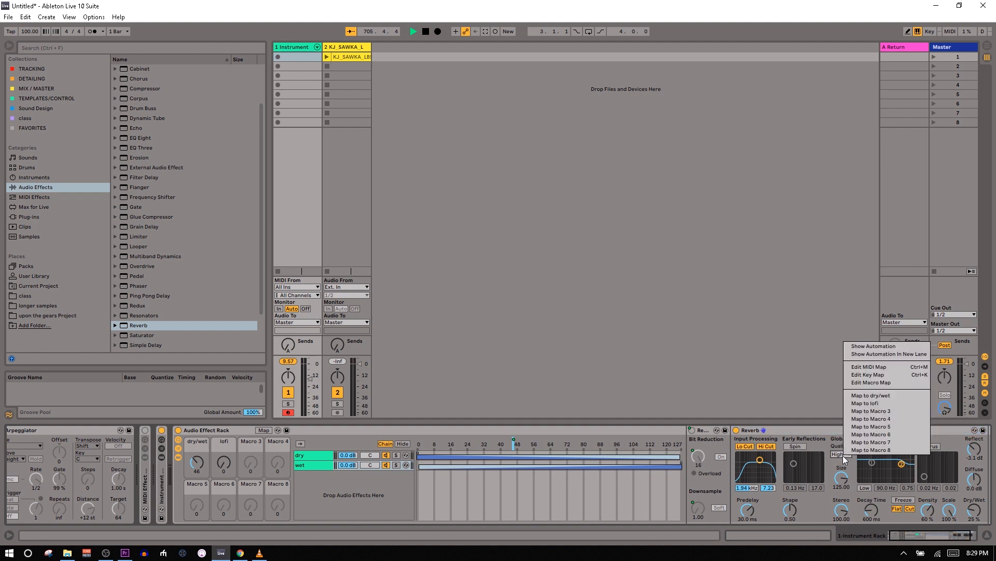
click(843, 455)
click(843, 455)
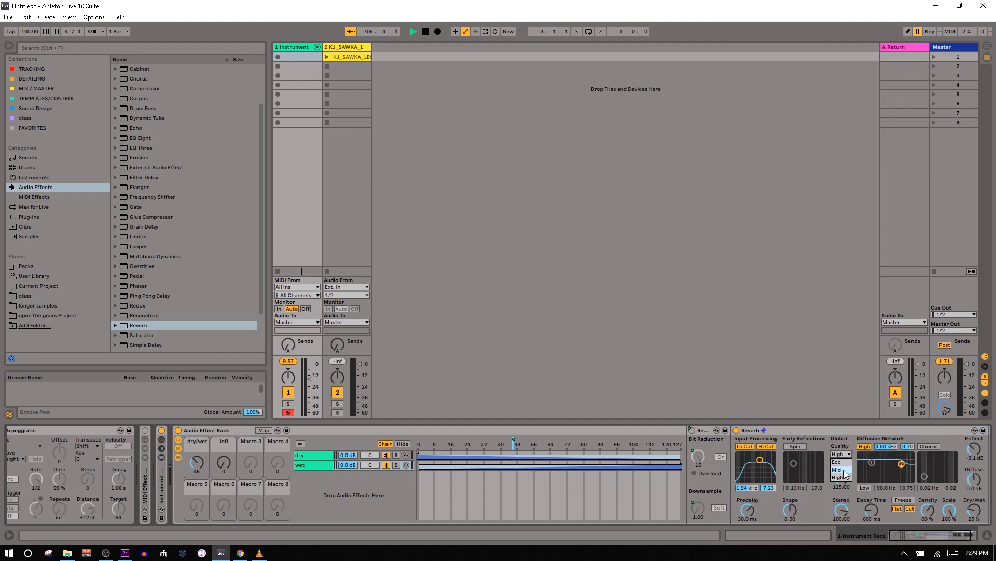
click(841, 454)
right_click(841, 453)
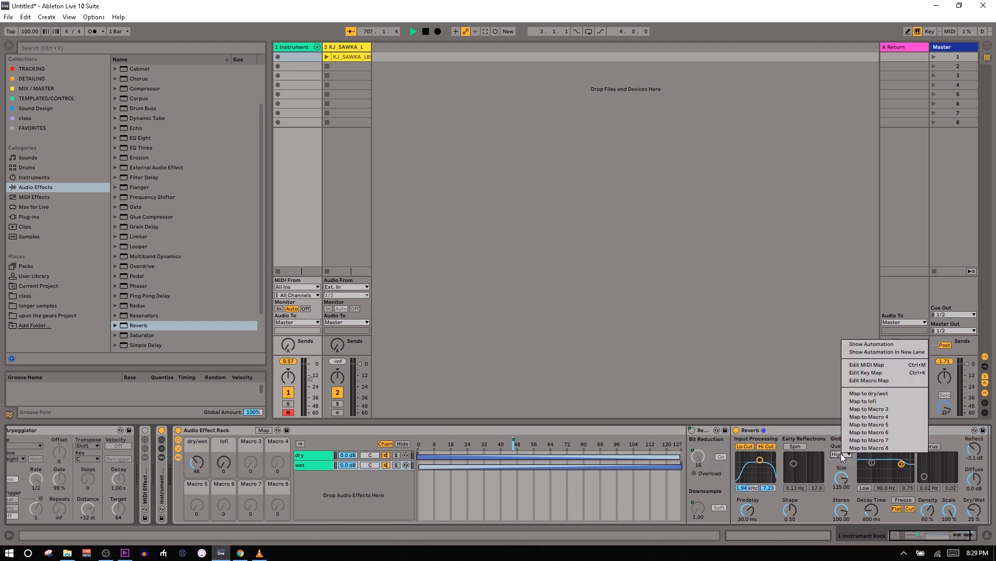
click(861, 410)
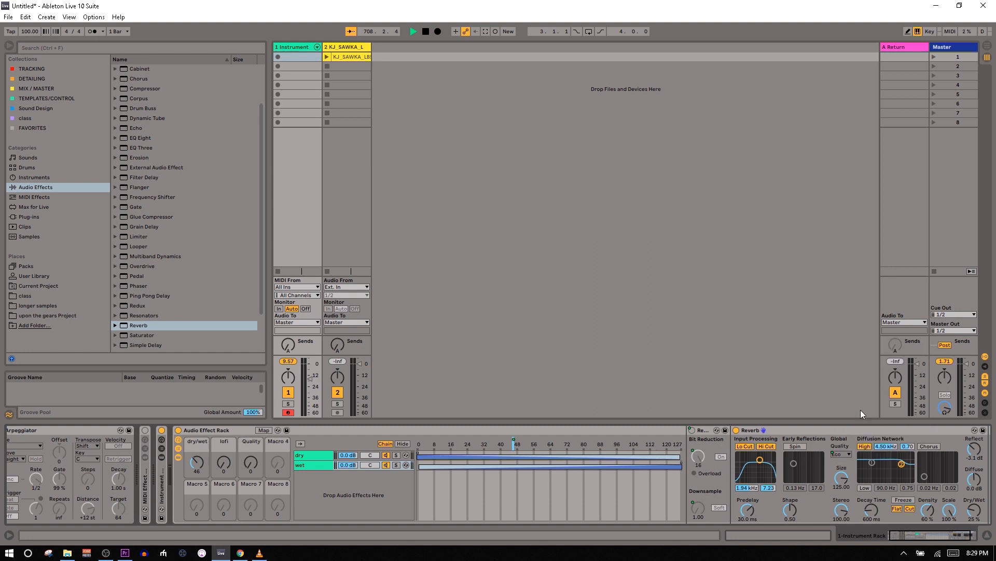
Step: Sweep the Quality macro up and down through the Reverb's quality options, leave it at 29, and check its mapping entry
drag(251, 462, 256, 421)
drag(251, 462, 250, 498)
drag(251, 462, 251, 426)
drag(251, 462, 251, 499)
mouse_move(251, 462)
mouse_down()
mouse_move(251, 441)
mouse_move(251, 477)
mouse_move(251, 459)
mouse_up()
click(265, 429)
click(188, 69)
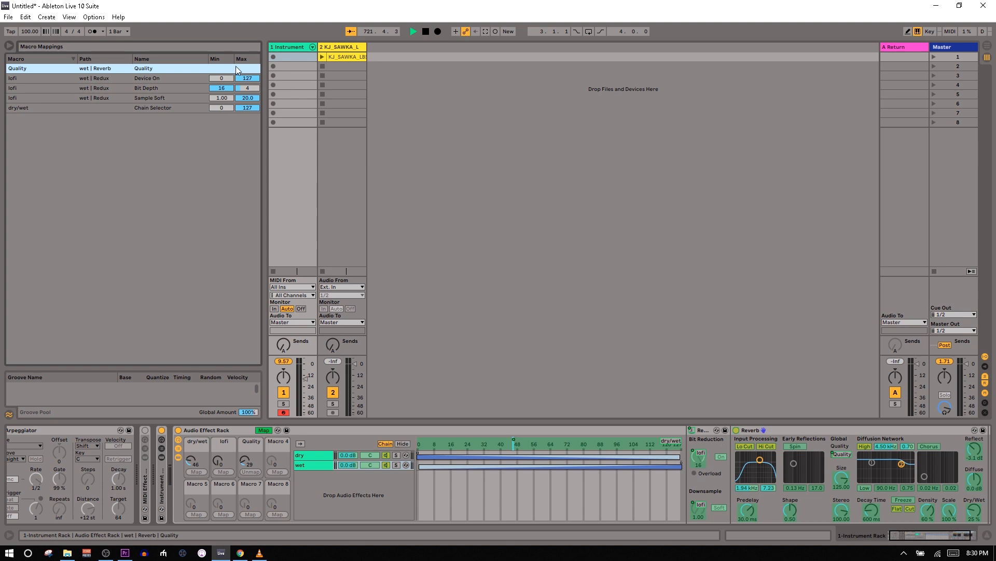
click(266, 431)
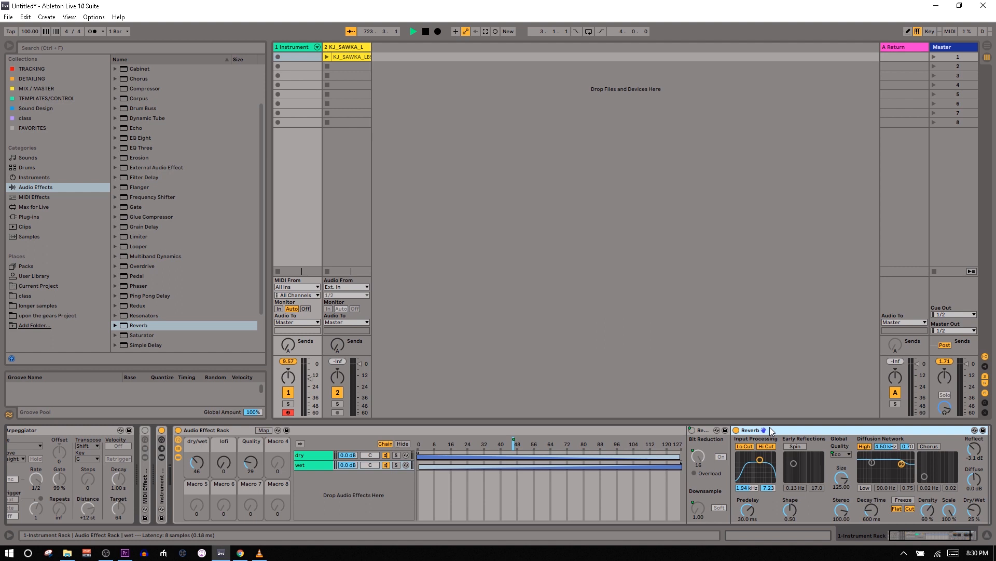
Step: Group the Reverb into its own nested rack, show that rack's macros, and raise the outer Quality macro to 125
key(ctrl+g)
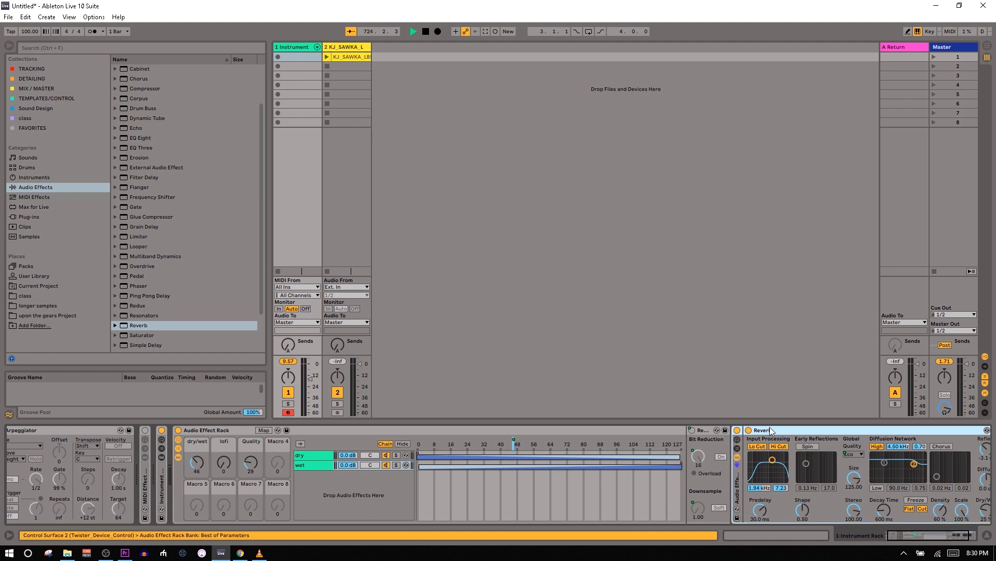
click(737, 447)
scroll(826, 472, right, 1)
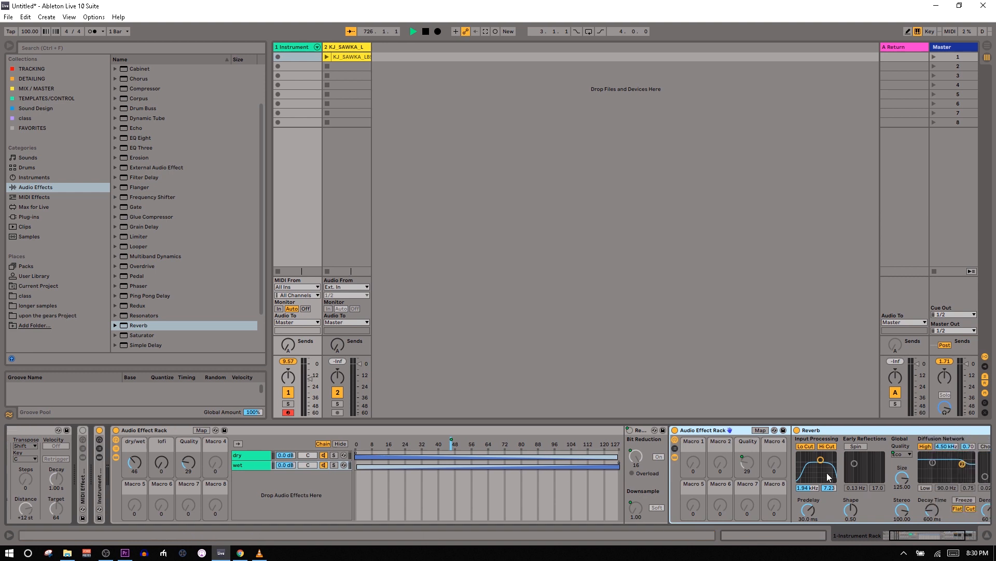
click(891, 454)
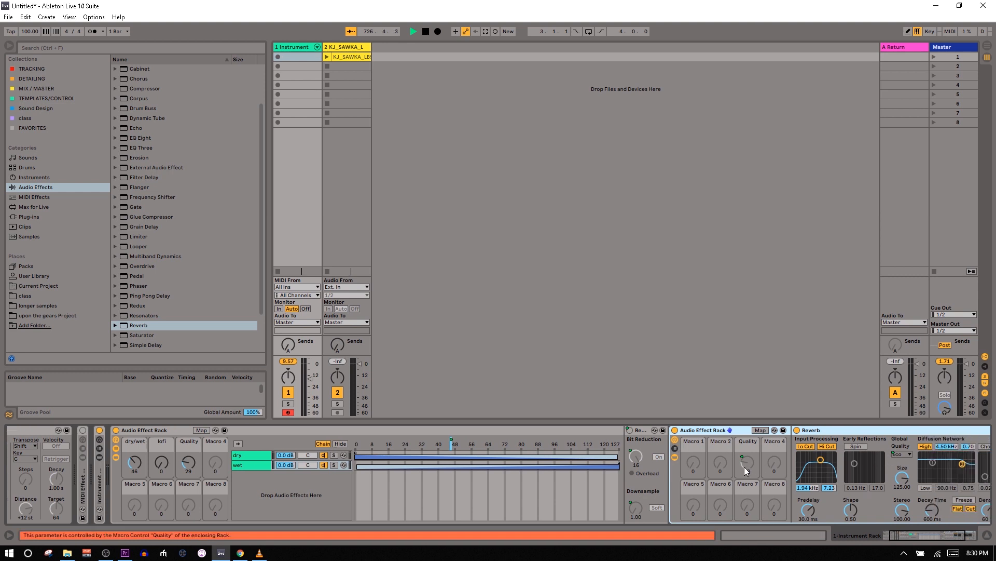
mouse_move(189, 460)
mouse_down()
mouse_move(189, 442)
mouse_move(188, 468)
mouse_move(189, 458)
mouse_up()
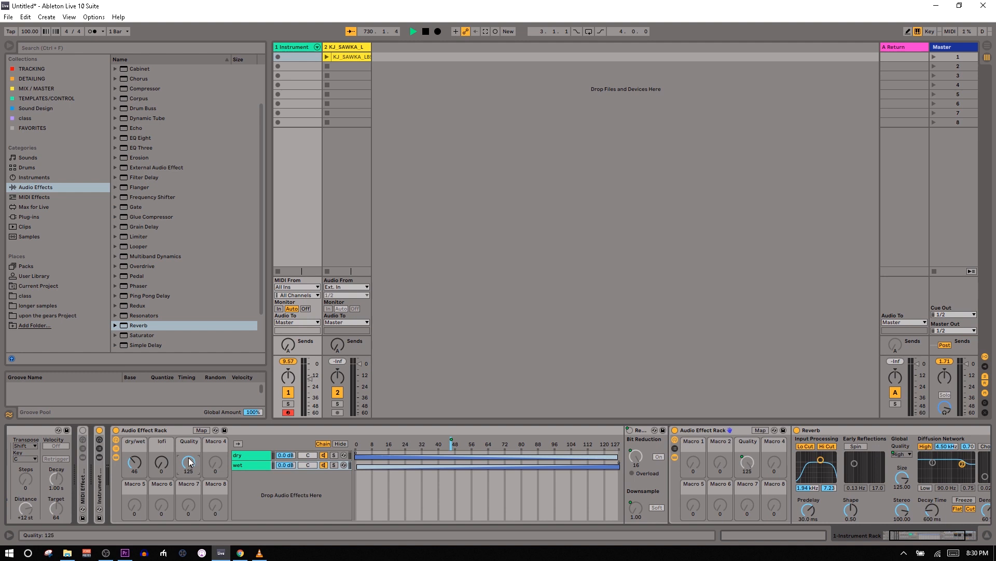
Step: Try a maximum of 0 for the outer Quality mapping, then leave macro mapping and raise the Quality macro to 127
click(203, 430)
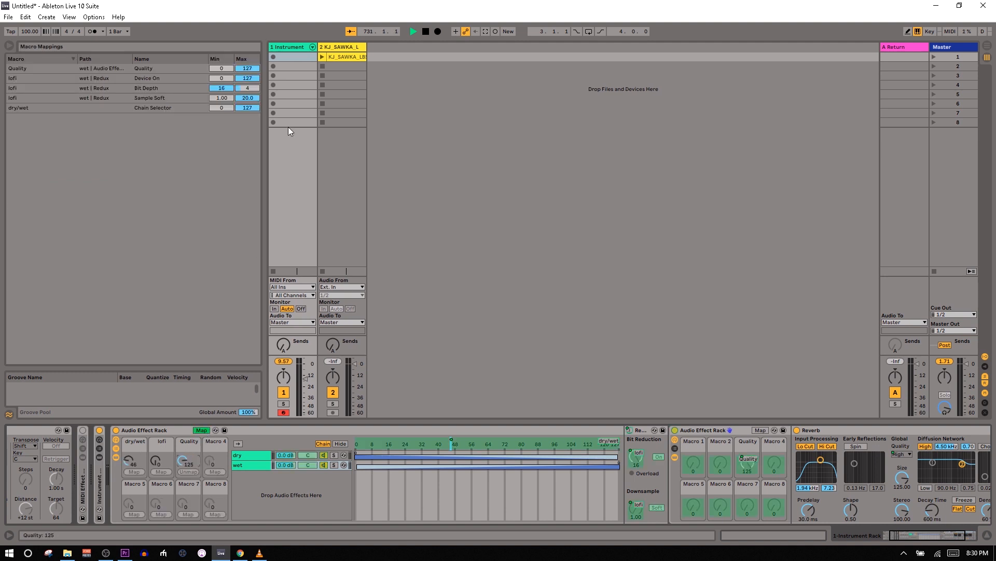
click(216, 68)
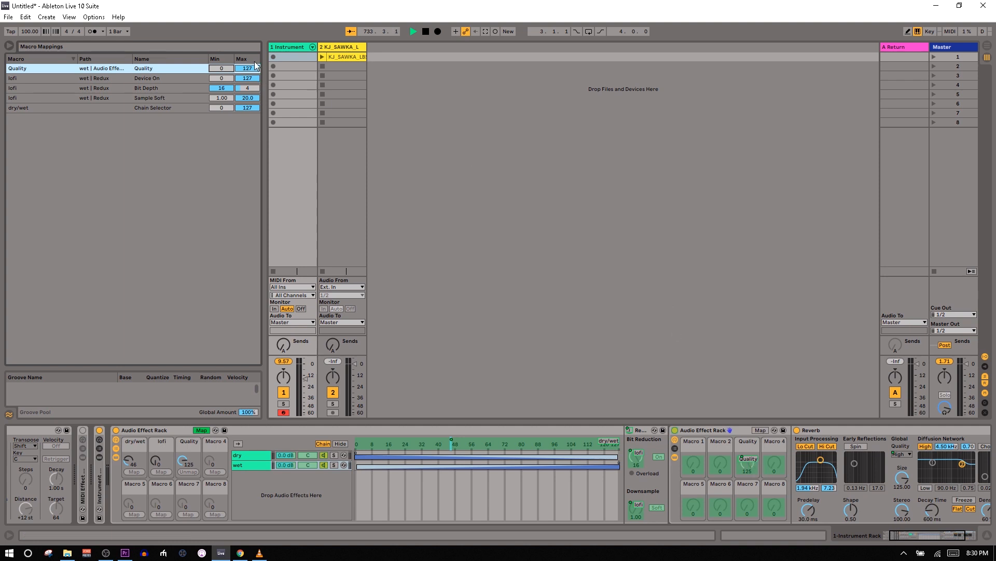
drag(252, 68, 253, 136)
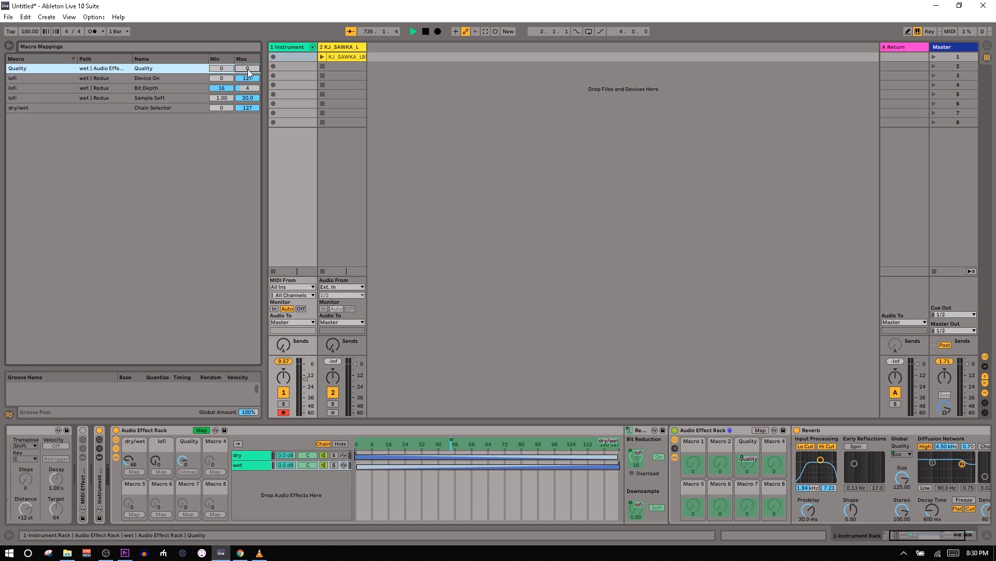
click(222, 69)
click(202, 430)
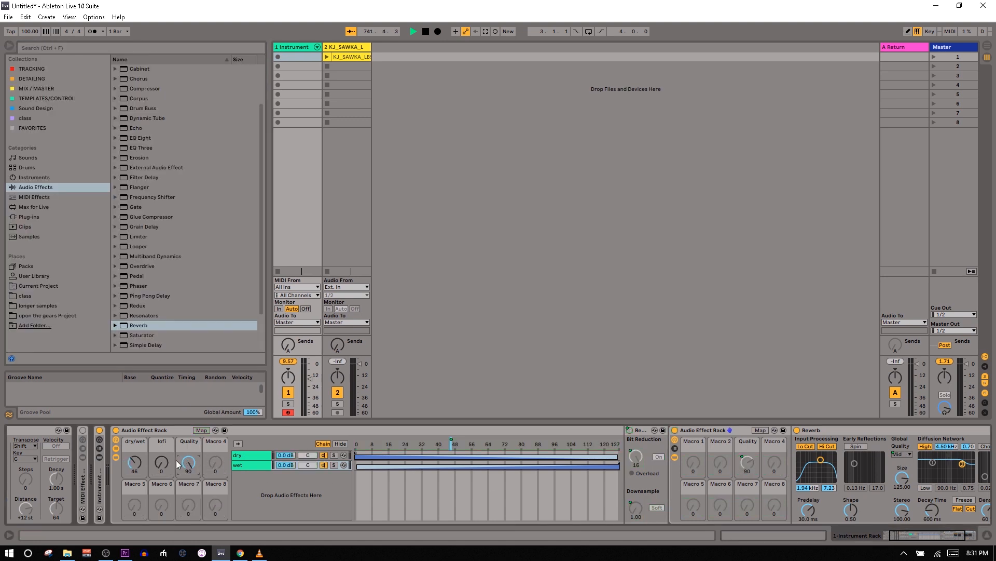
drag(176, 460, 176, 442)
Step: Map the Reverb's Lo Cut switch to the nested rack's Macro 4 and open the mapping's minimum for editing
click(756, 463)
click(904, 454)
click(811, 448)
right_click(811, 448)
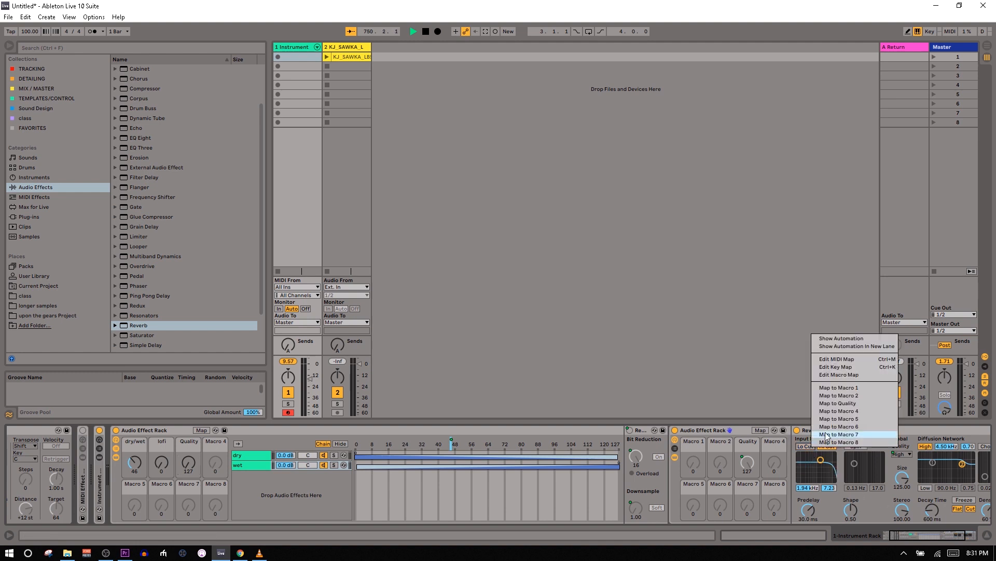
click(834, 411)
click(760, 431)
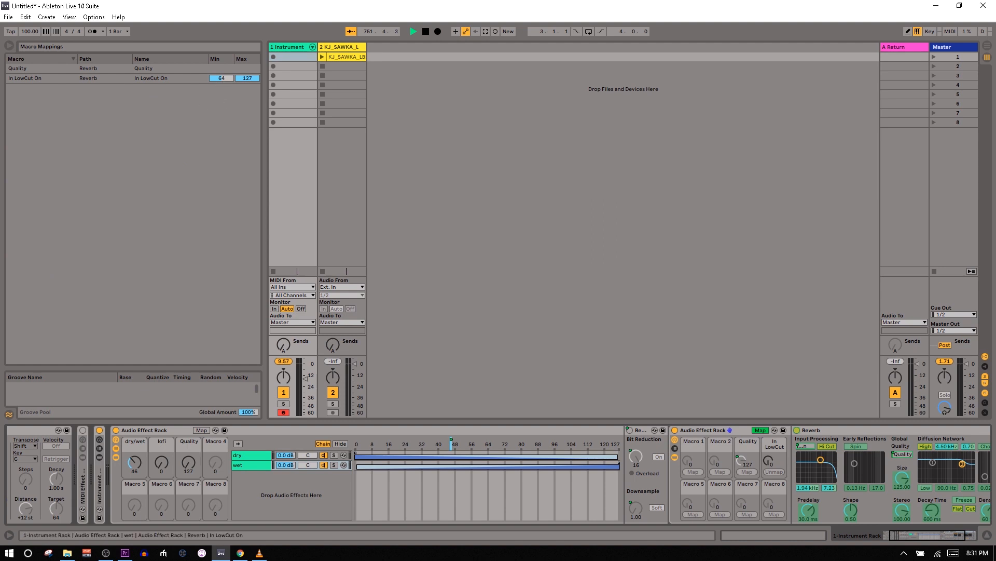
click(221, 78)
text(4)
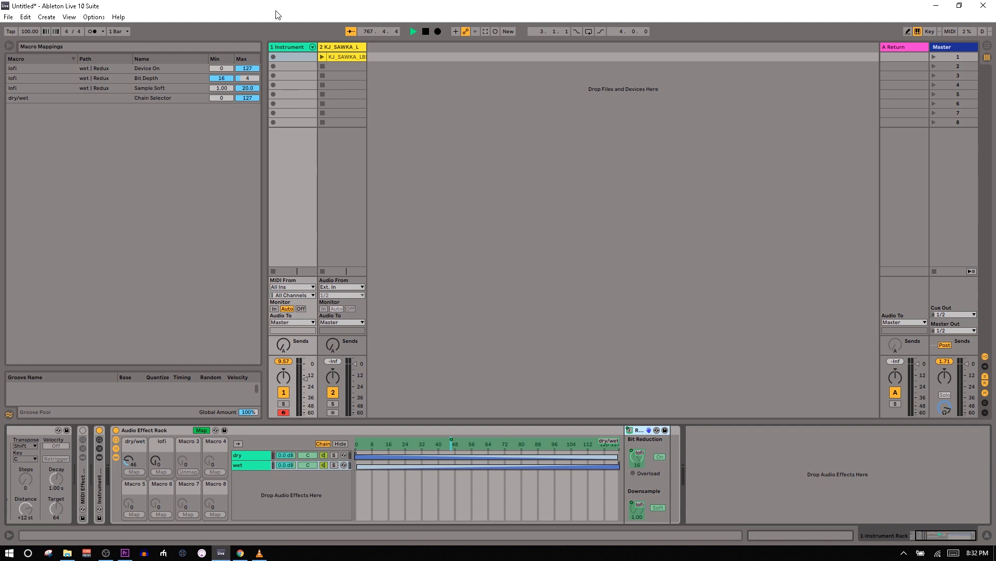
Step: Invert the Redux Device On mapping to minimum 75 and maximum 25, and leave macro mapping to test the lofi macro
click(222, 69)
drag(222, 69, 222, 4)
drag(247, 72, 247, 138)
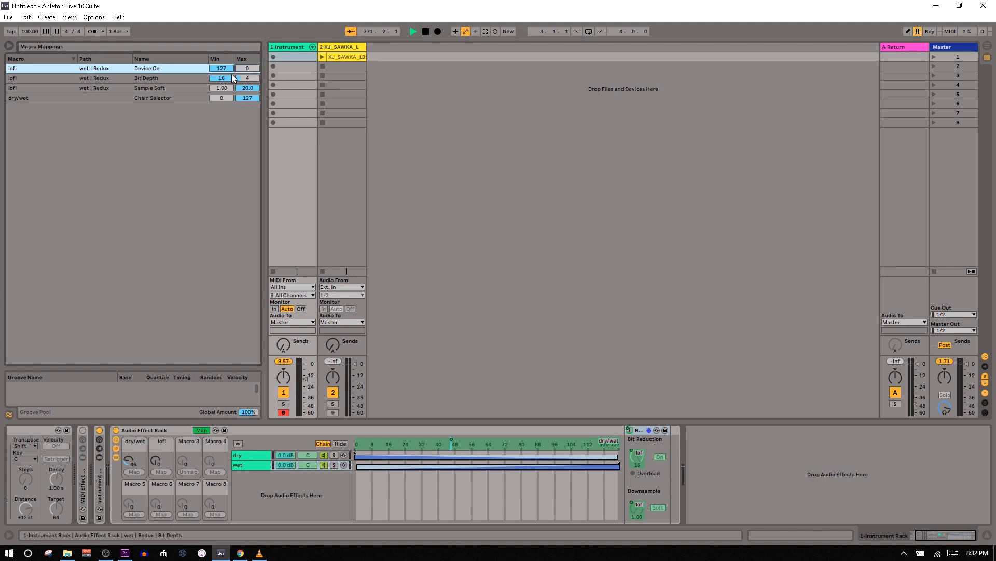
drag(223, 68, 260, 58)
click(229, 68)
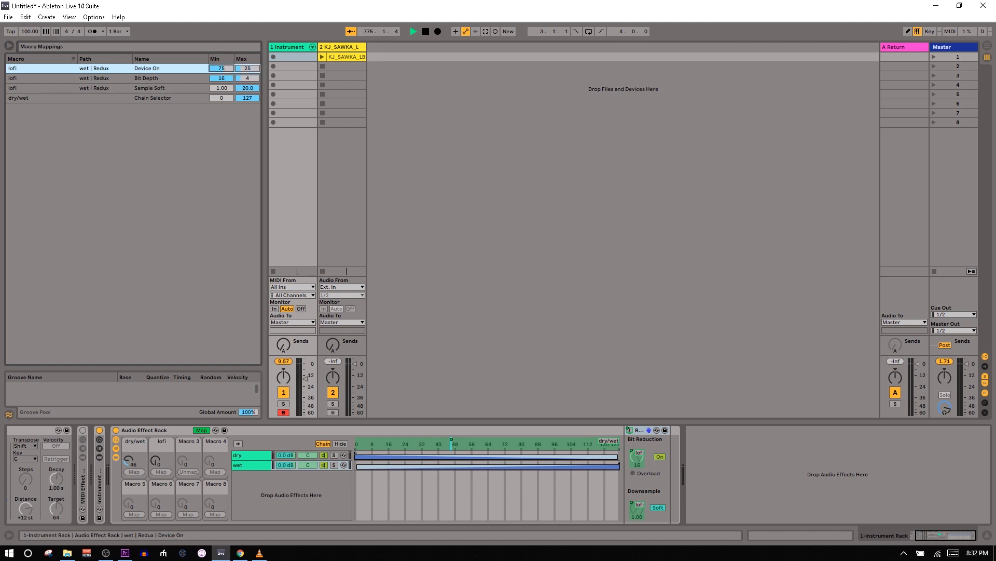
click(243, 69)
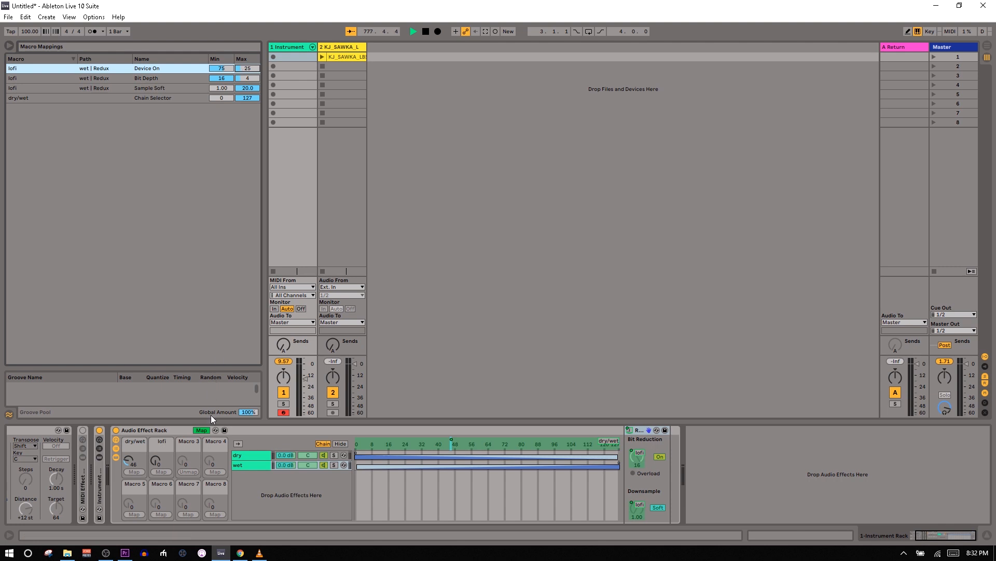
click(206, 431)
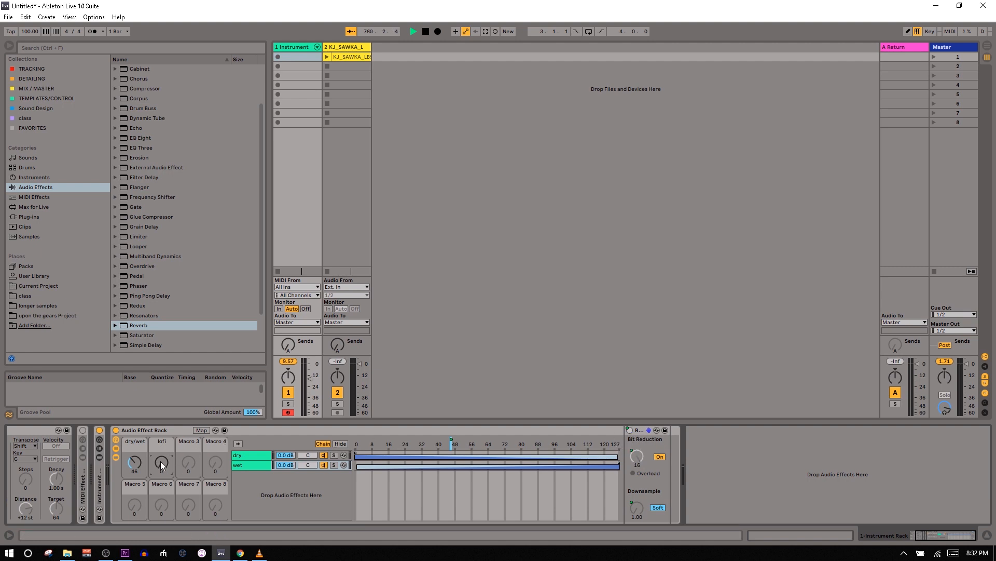
drag(163, 462, 163, 462)
Step: Search the browser for "far away"
scroll(162, 465, up, 1)
scroll(165, 464, up, 10)
scroll(166, 463, up, 15)
click(64, 50)
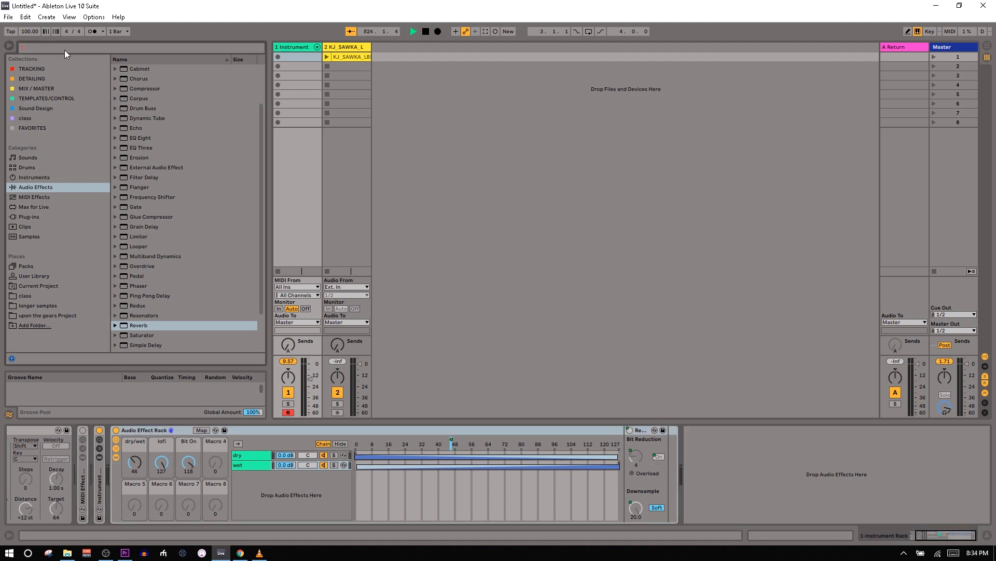
text(far away)
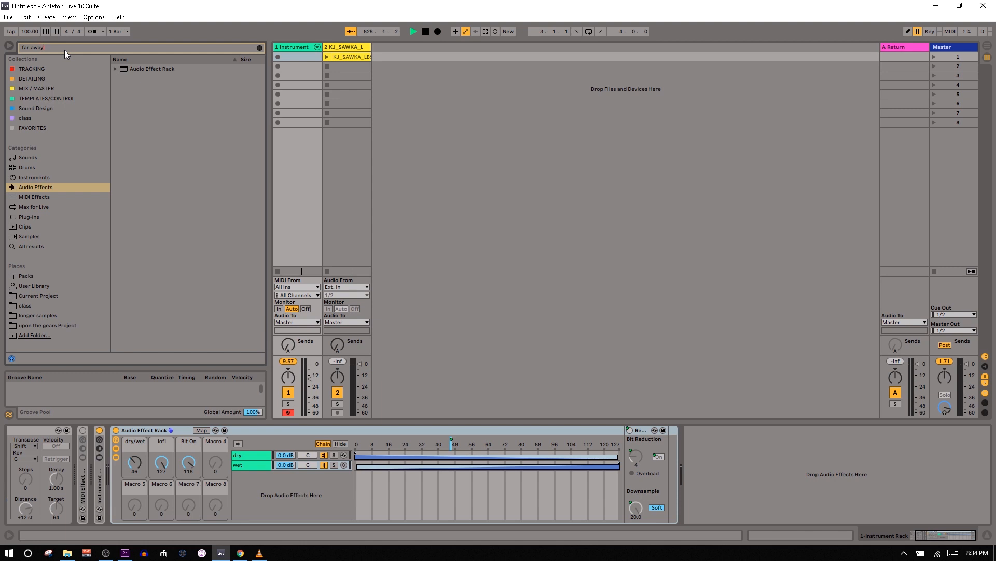
Step: Load the Far Away.adg rack from the Others folder at the end of the Instrument track's device chain
click(116, 69)
click(123, 79)
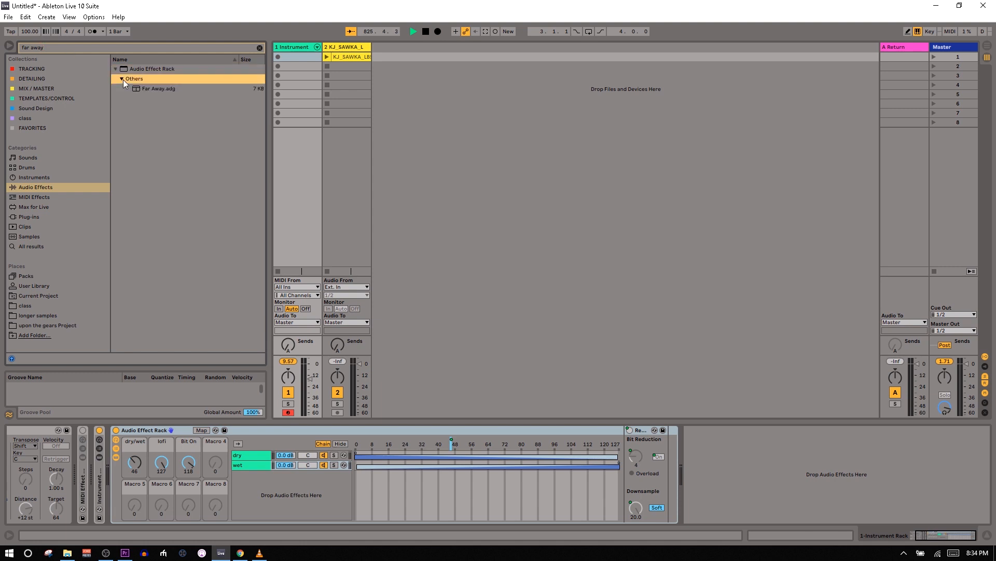
drag(150, 88, 709, 476)
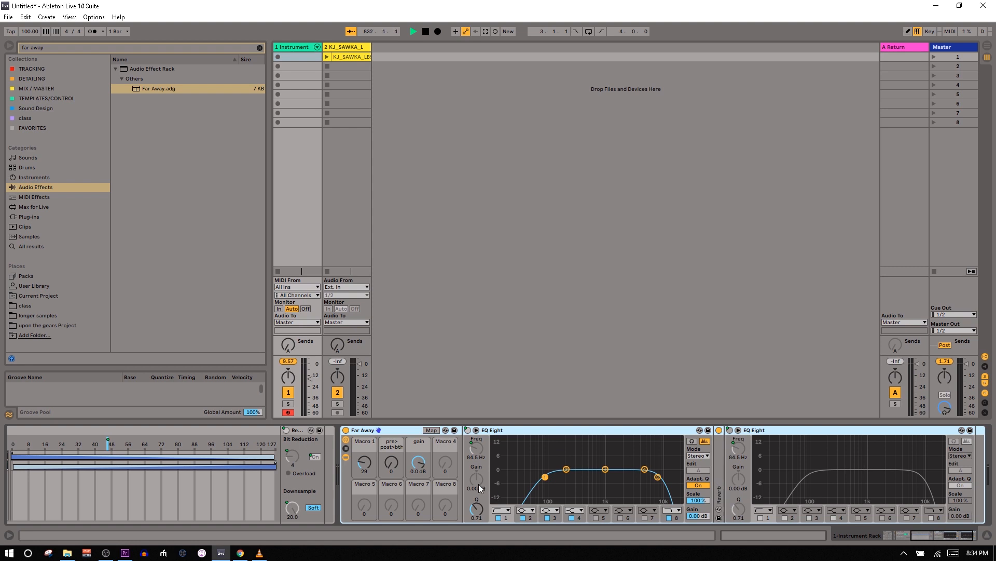
Step: Unfold the Reverb inside the Far Away rack and raise the rack's Macro 1 to 41
mouse_move(368, 468)
mouse_down()
mouse_move(368, 419)
mouse_move(369, 463)
mouse_up()
double_click(722, 482)
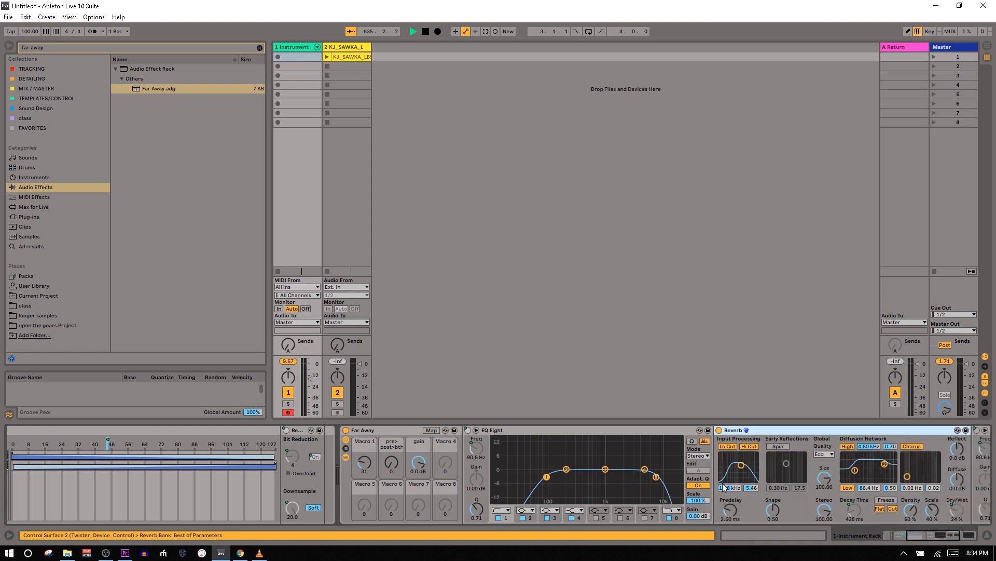
click(368, 465)
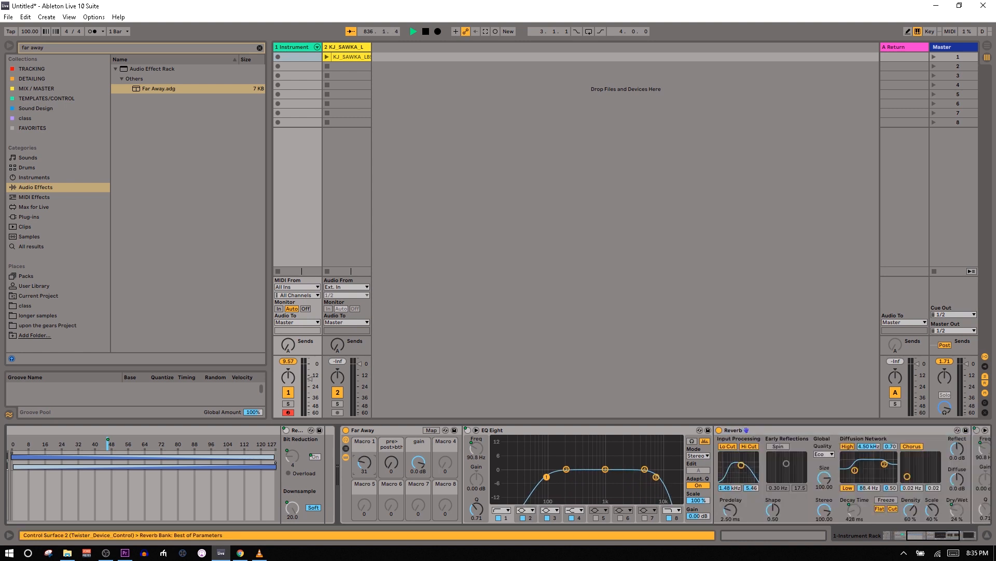
drag(369, 465, 367, 462)
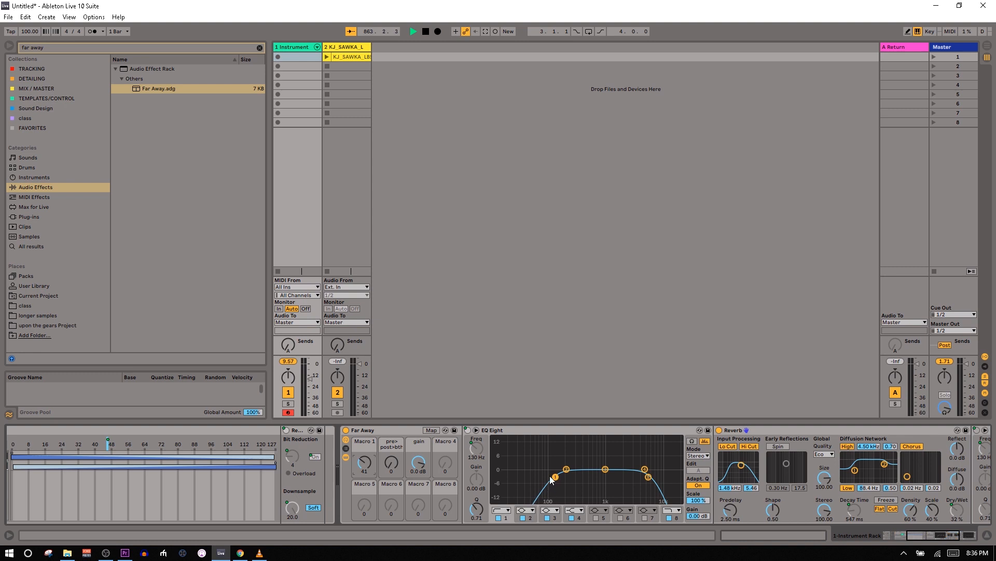
Step: Check the Far Away rack's macro mappings, leave macro mapping and color Macro 1 green
click(433, 431)
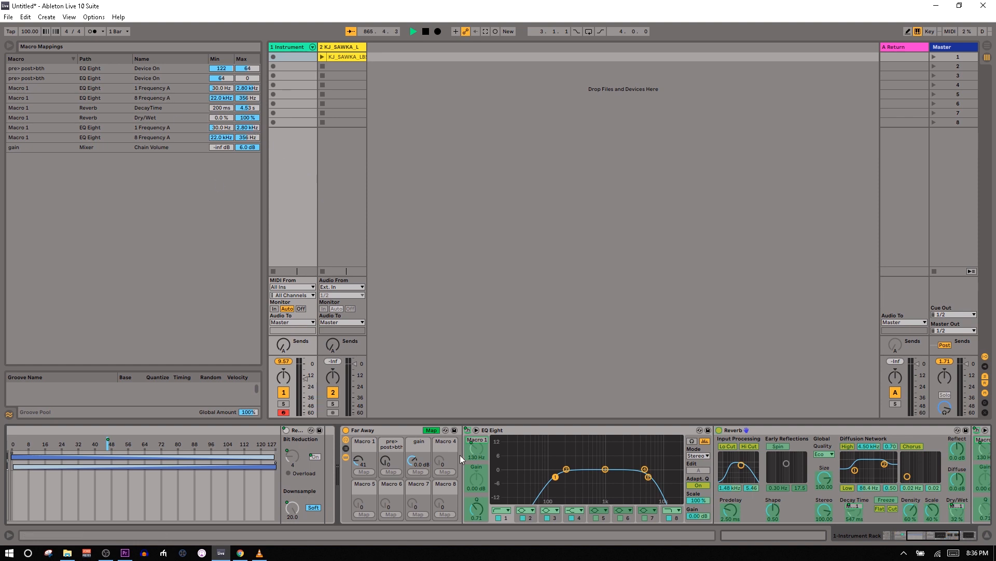
click(432, 430)
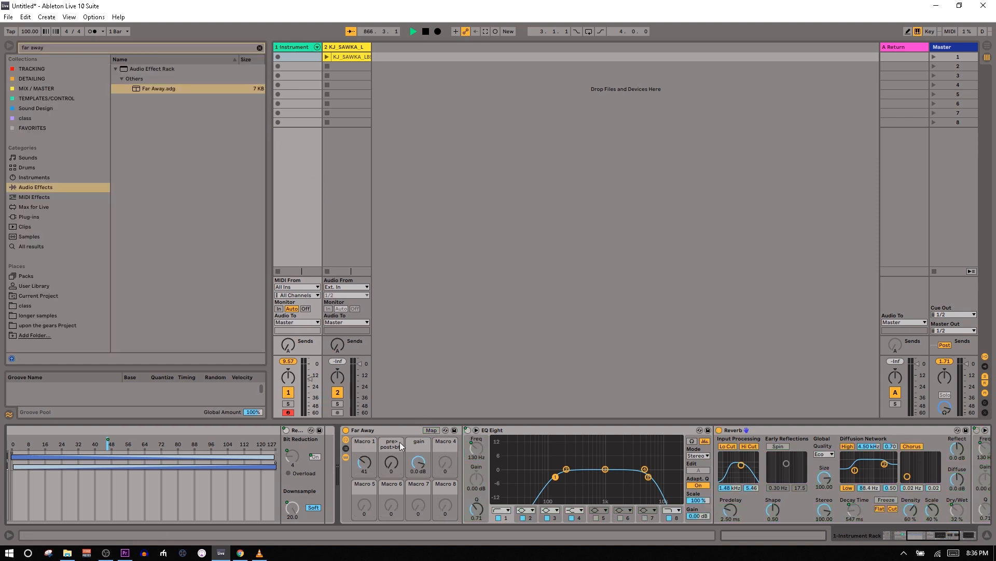
right_click(367, 445)
click(417, 410)
Step: Try a 37.5 Hz maximum for Macro 1's first EQ Eight 1 Frequency A mapping and raise Macro 1 to 127
click(431, 430)
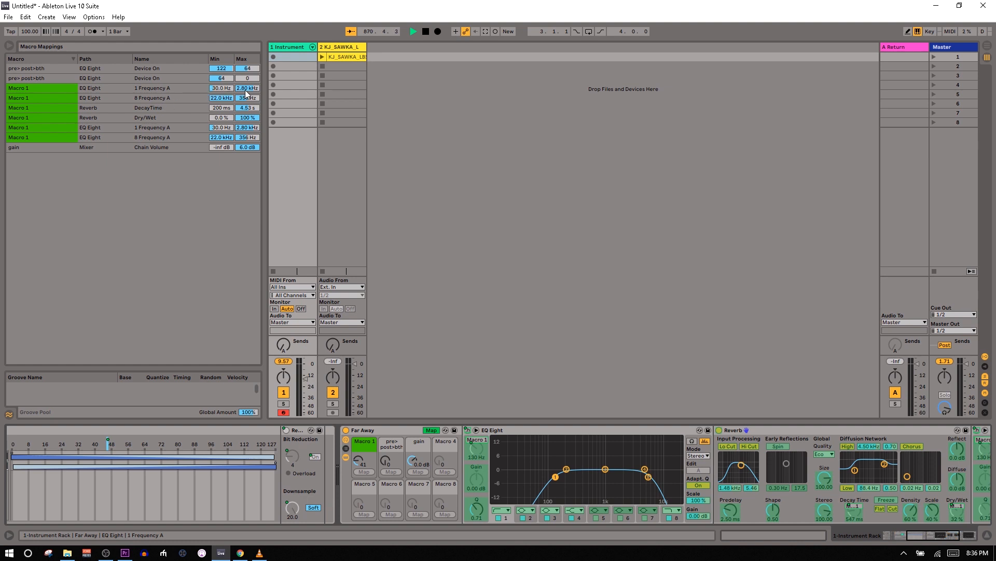
drag(247, 89, 247, 136)
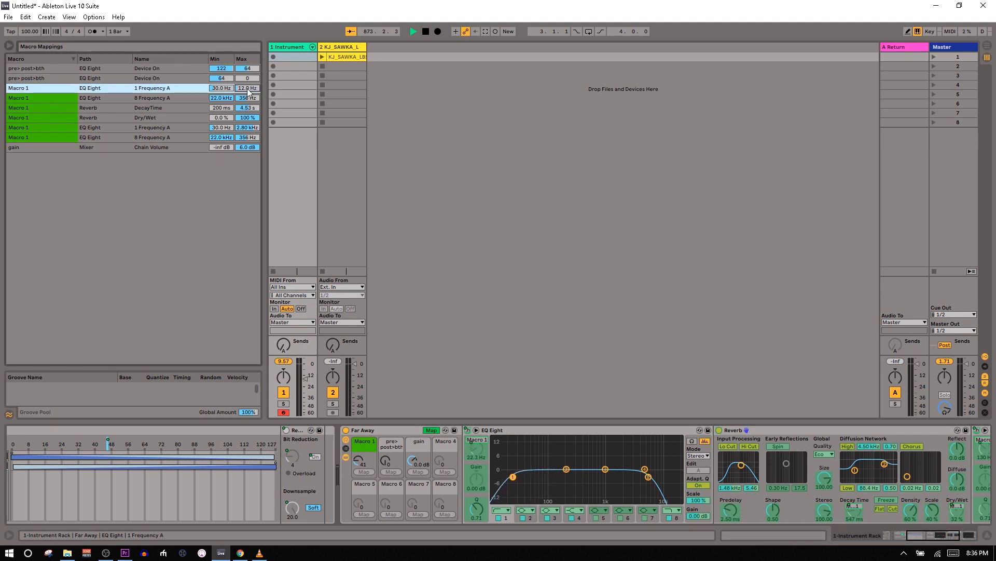
drag(249, 92, 248, 82)
click(429, 431)
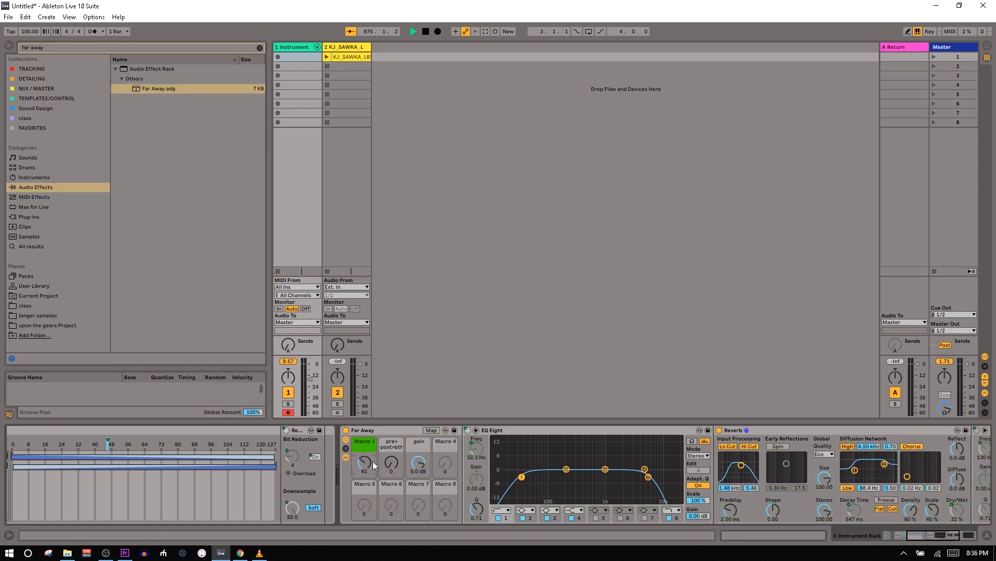
drag(364, 462, 364, 436)
Step: Raise the maximum of the first EQ Eight's 1 Frequency A mapping again, leave macro mapping and turn Macro 1 up to 85
click(431, 430)
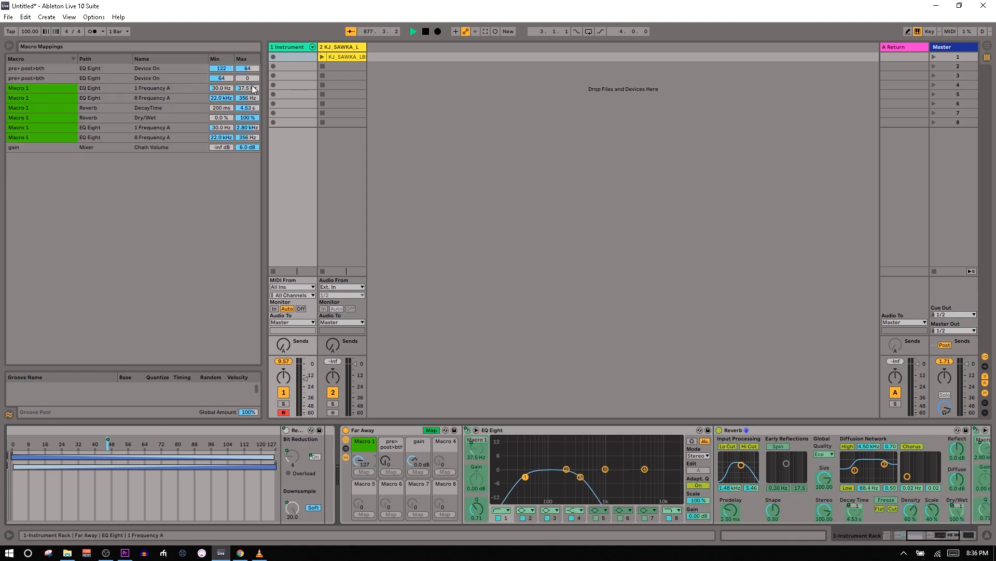
drag(247, 88, 247, 60)
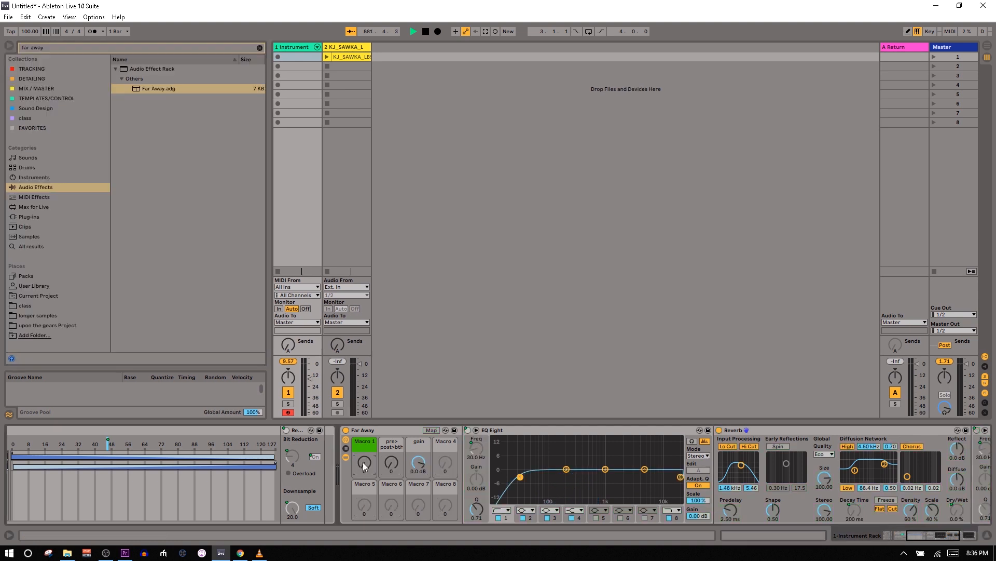
drag(365, 466, 365, 422)
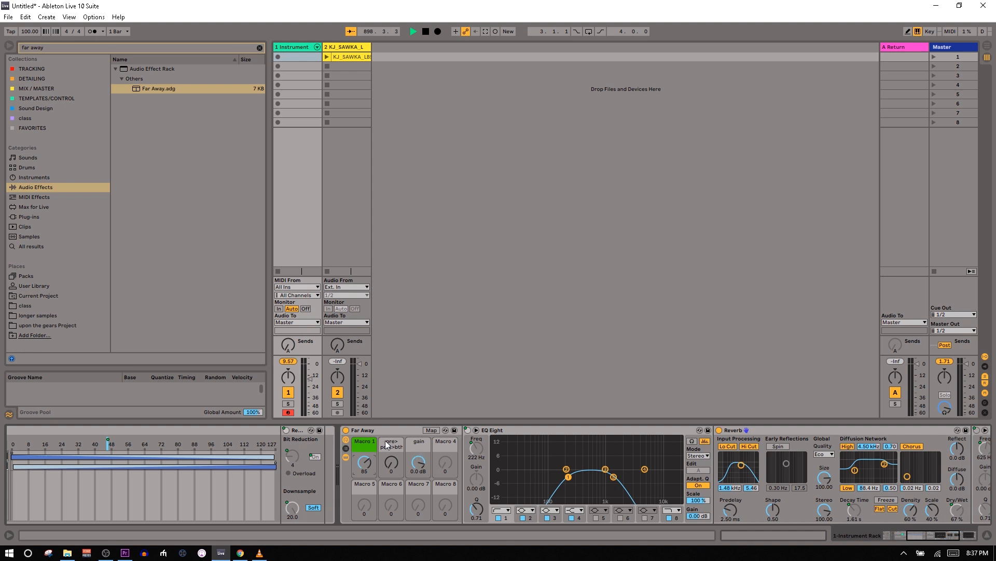
Step: Select the Far Away rack, raise Macro 1 to 93 and turn the pre/post macro up to 10
click(369, 432)
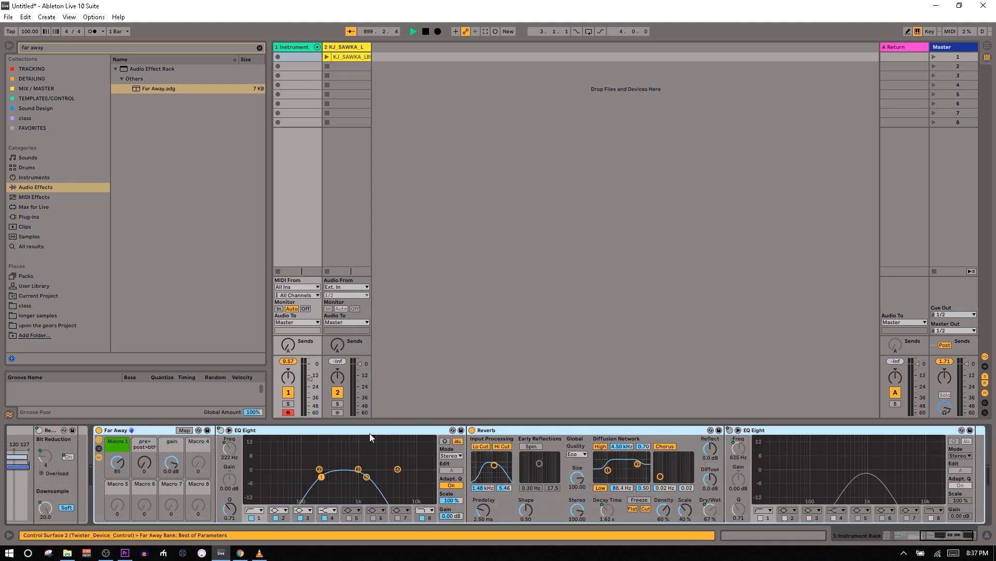
drag(119, 459, 119, 452)
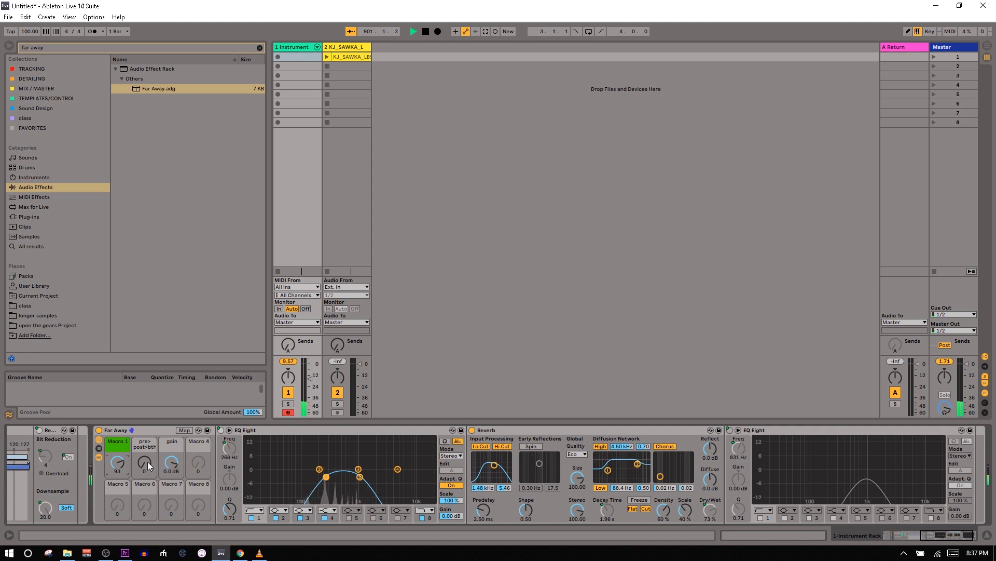
mouse_move(146, 462)
mouse_down()
mouse_move(145, 439)
mouse_move(146, 467)
mouse_up()
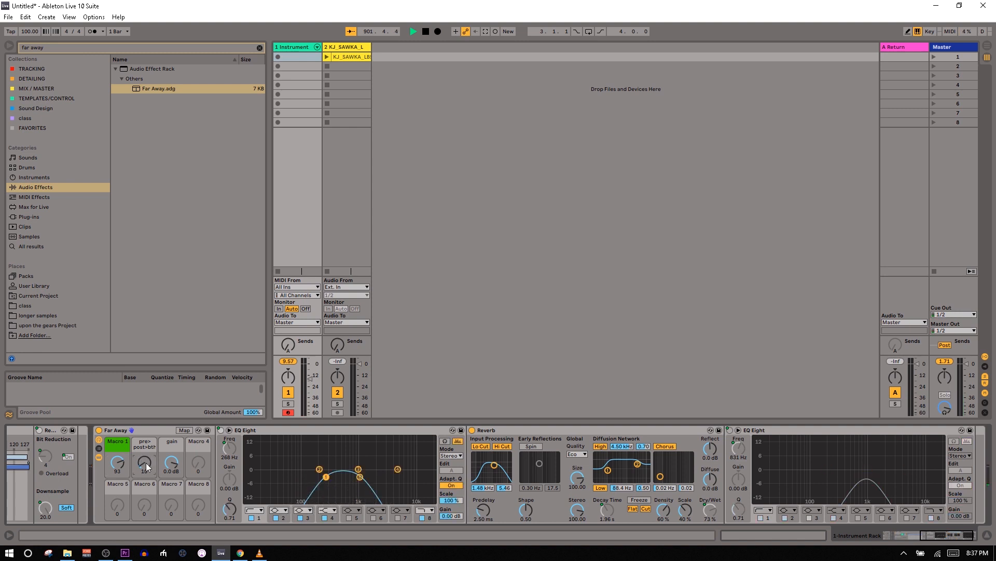
Step: Point out both EQ Eights and sweep the pre/post macro up to 124, then back down to 40
click(277, 432)
click(763, 431)
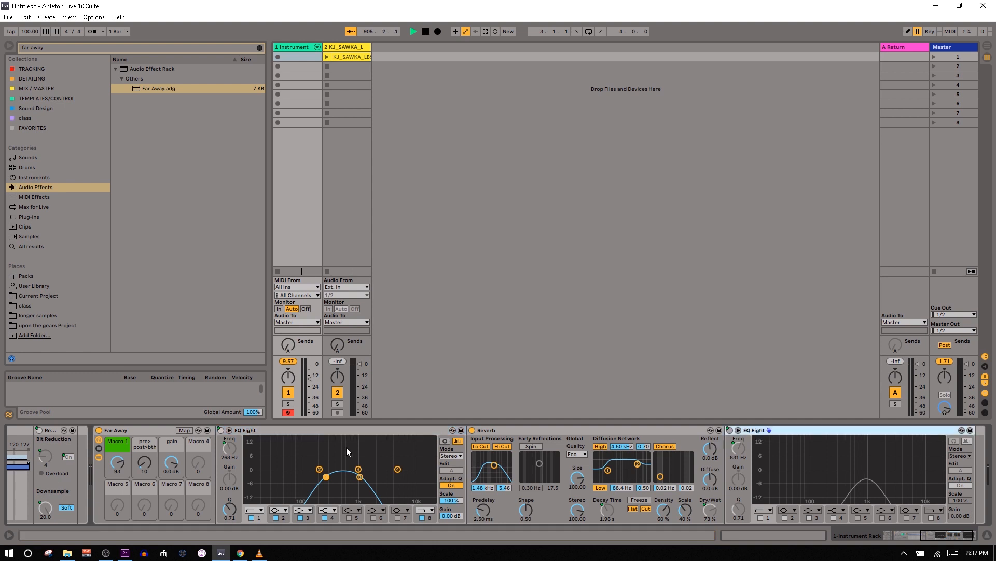
drag(145, 461, 144, 405)
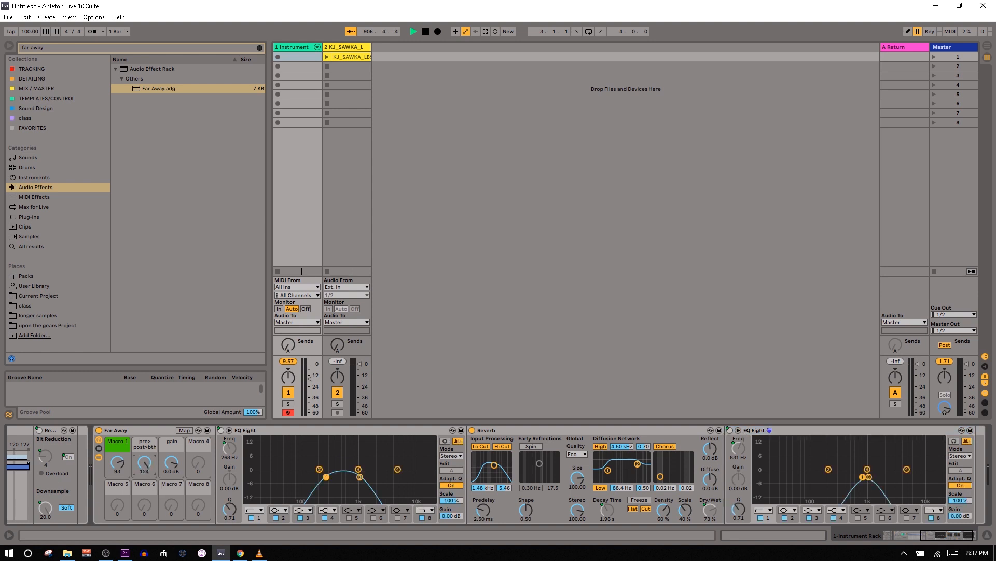
drag(143, 468, 144, 510)
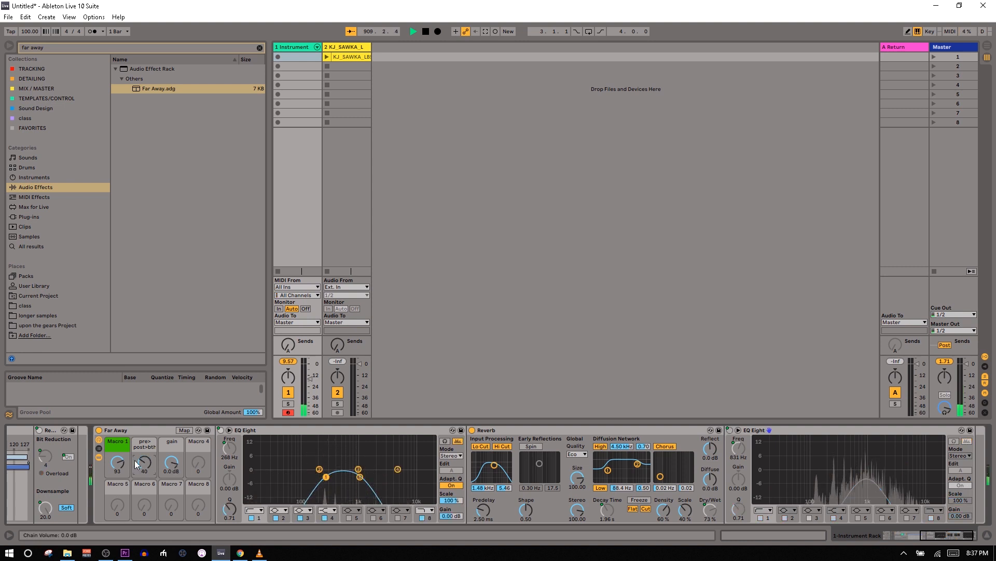
Step: Show the Far Away rack's chain list and adjust the gain macro that controls the chain volume
click(98, 448)
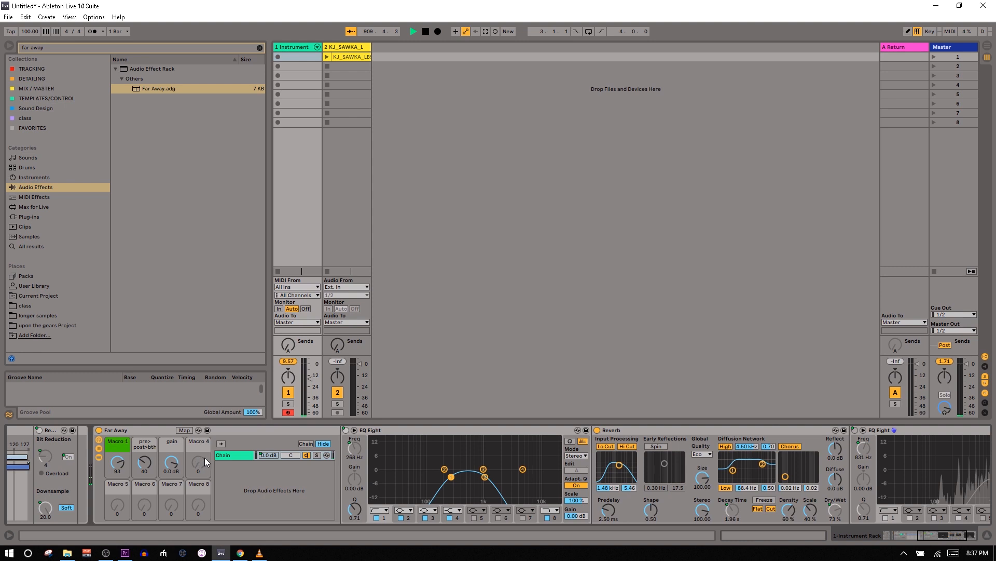
right_click(268, 454)
click(260, 484)
drag(172, 462, 171, 439)
mouse_move(176, 460)
mouse_down()
mouse_move(176, 483)
mouse_move(176, 460)
mouse_up()
Step: Set the Far Away rack's gain macro to 6.0 dB and switch the rack off and on to compare levels, leaving it on
click(98, 430)
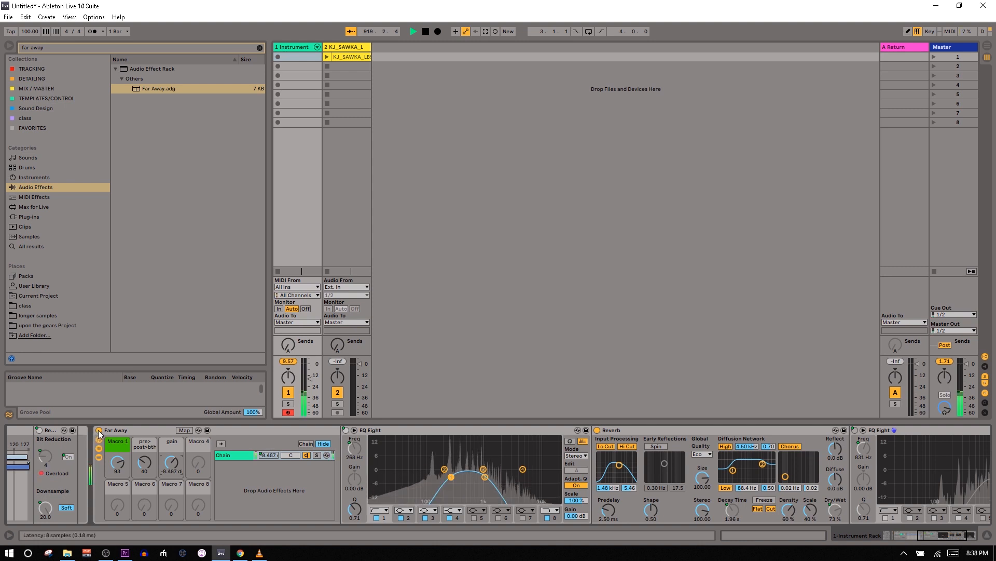
drag(176, 468, 175, 441)
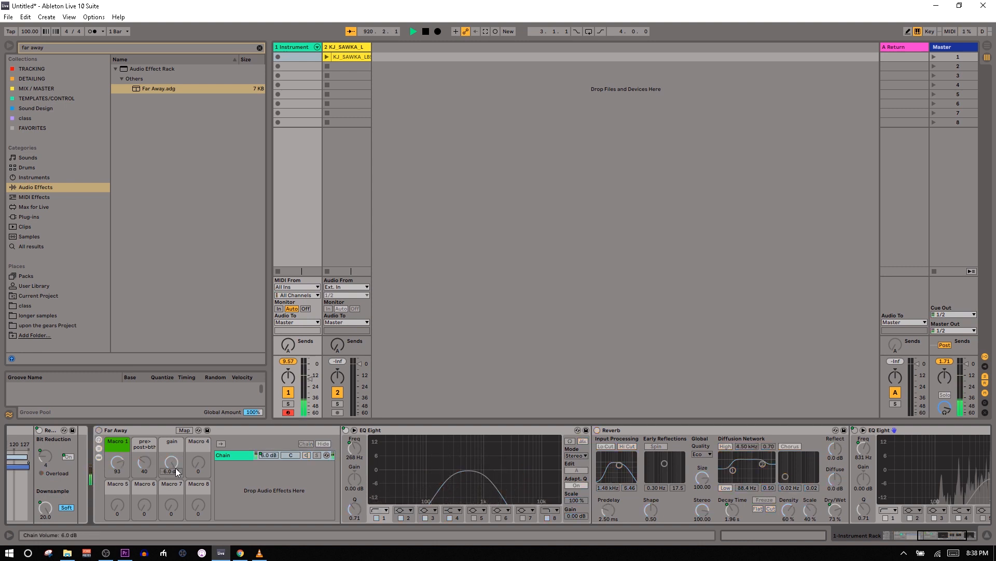
click(99, 431)
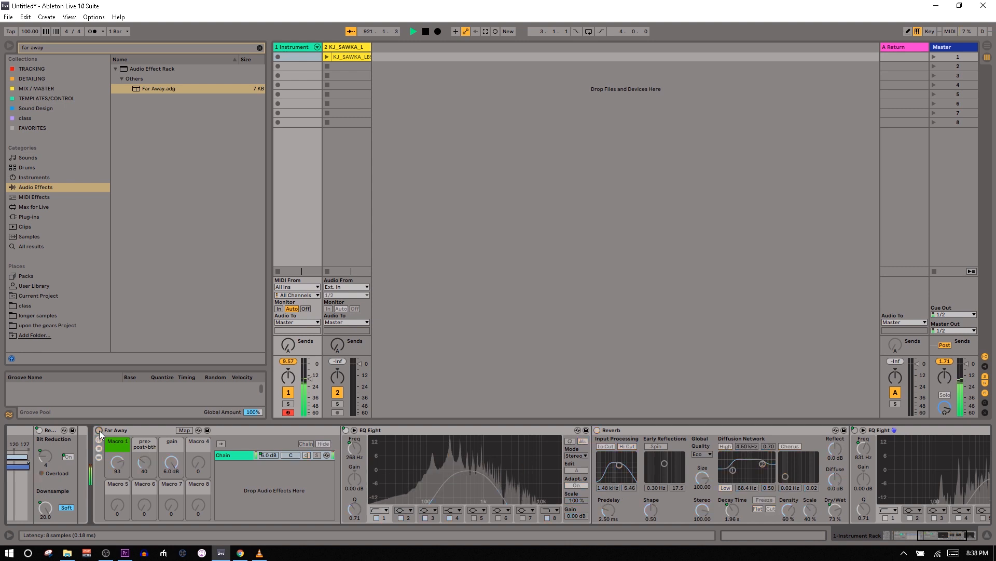
click(98, 430)
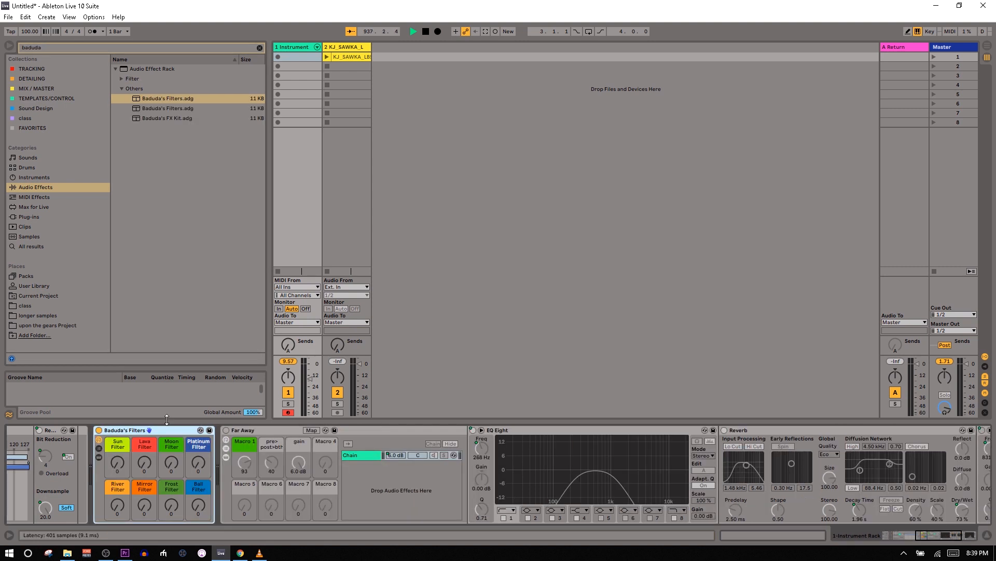
click(226, 430)
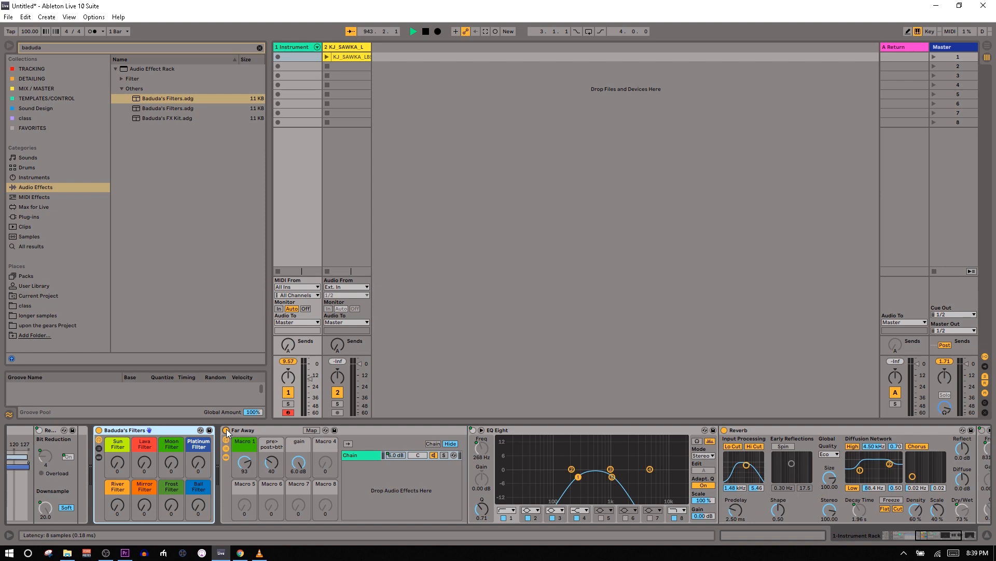
key(alt+Tab)
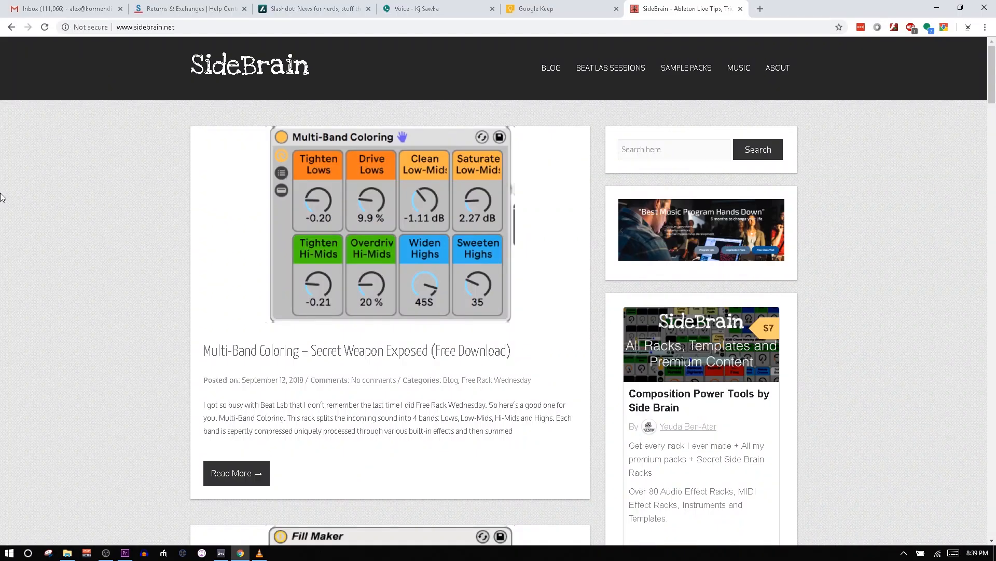
scroll(1, 197, down, 15)
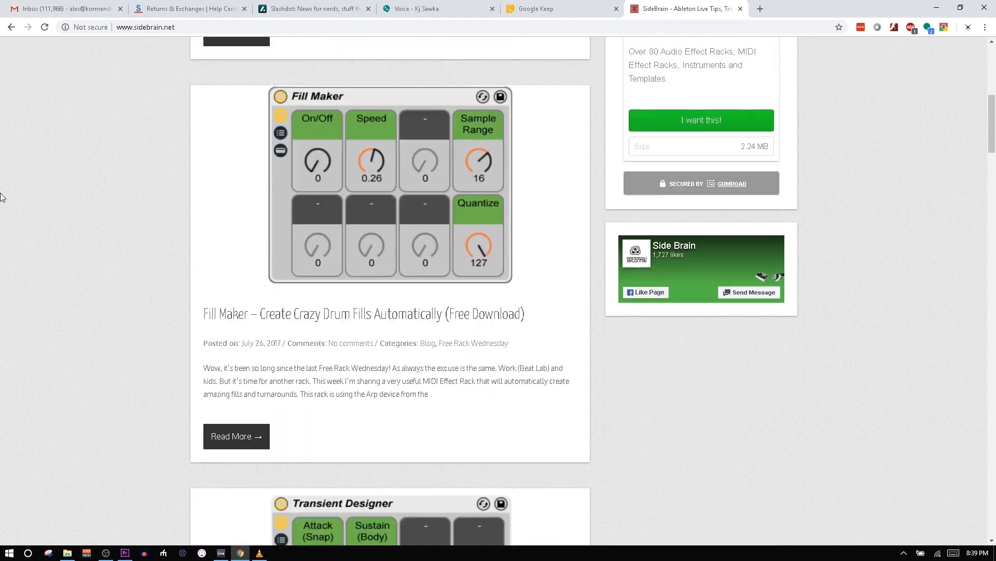
scroll(2, 196, down, 11)
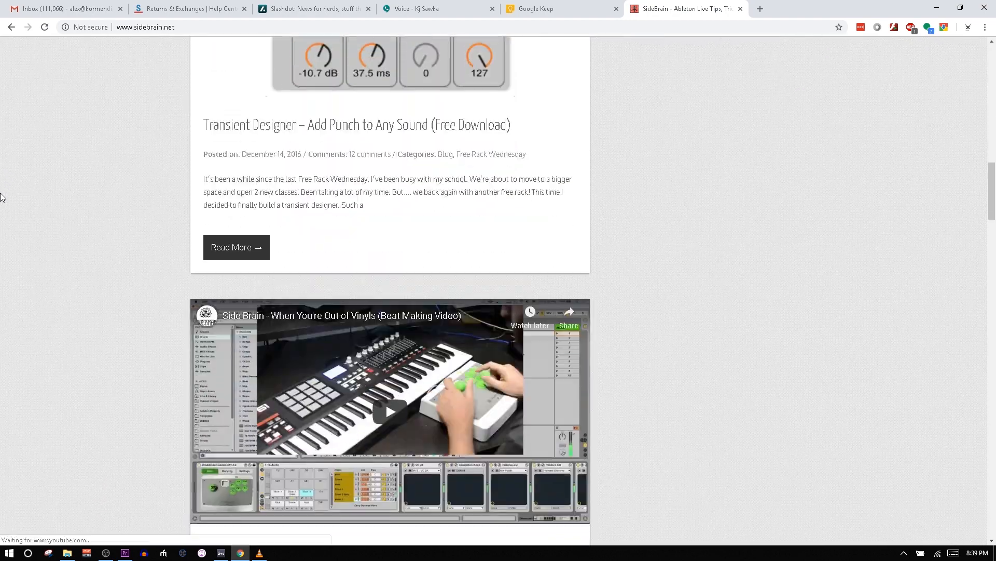
scroll(2, 196, down, 17)
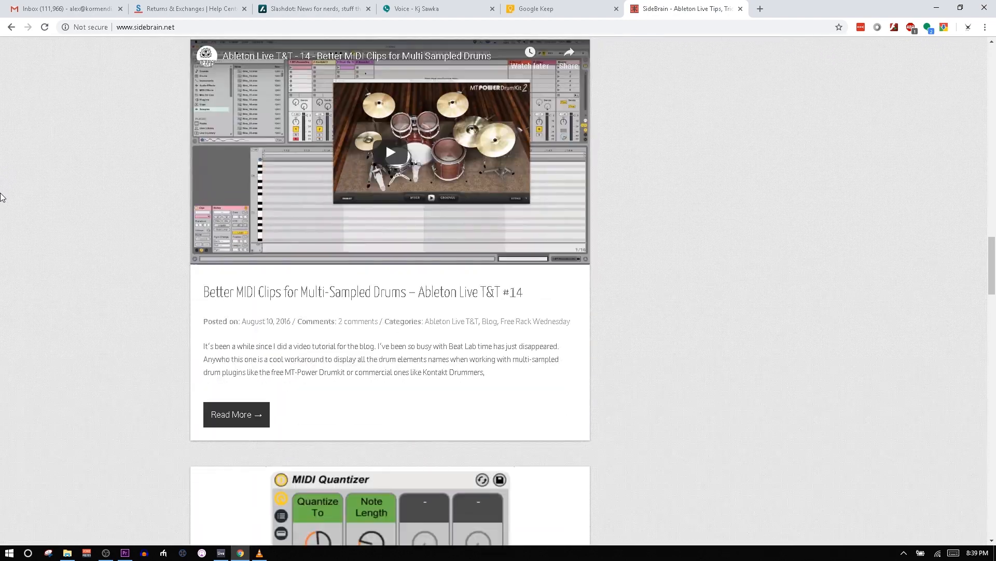
scroll(1, 196, down, 13)
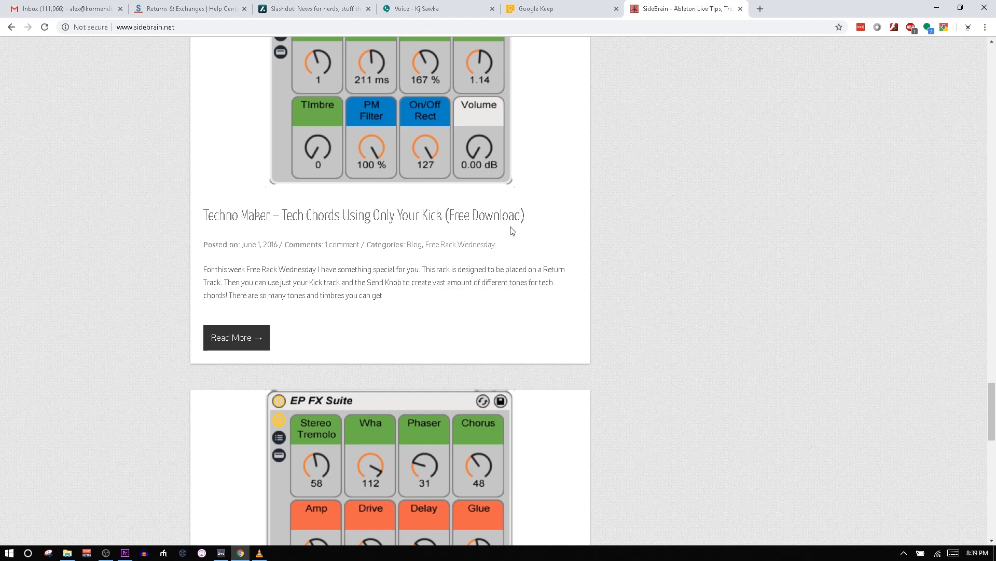
Step: Switch back to Ableton Live, set Far Away's Macro 1 to 56 and try the macros of the Baduda's Filters rack
key(alt+Tab)
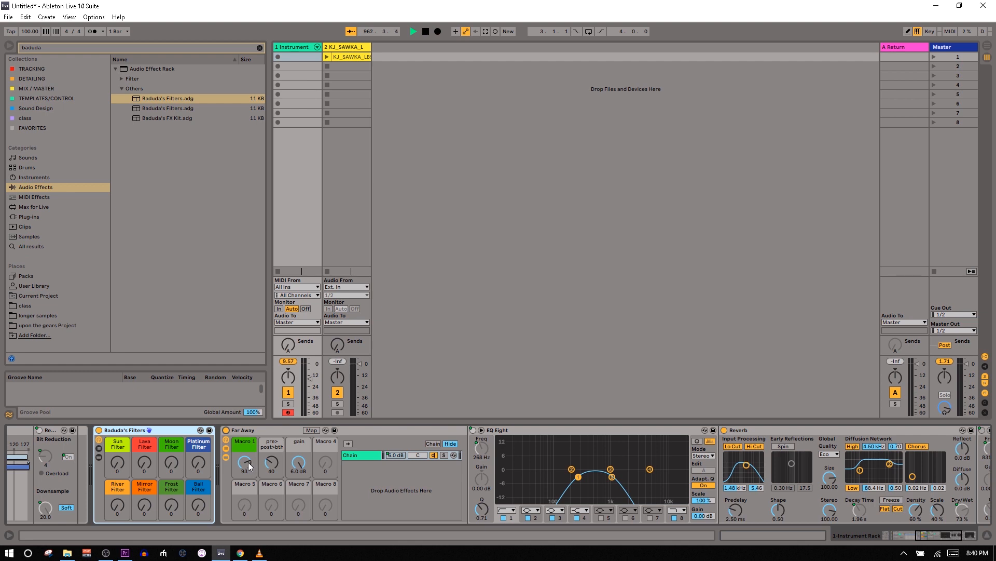
drag(247, 463, 248, 483)
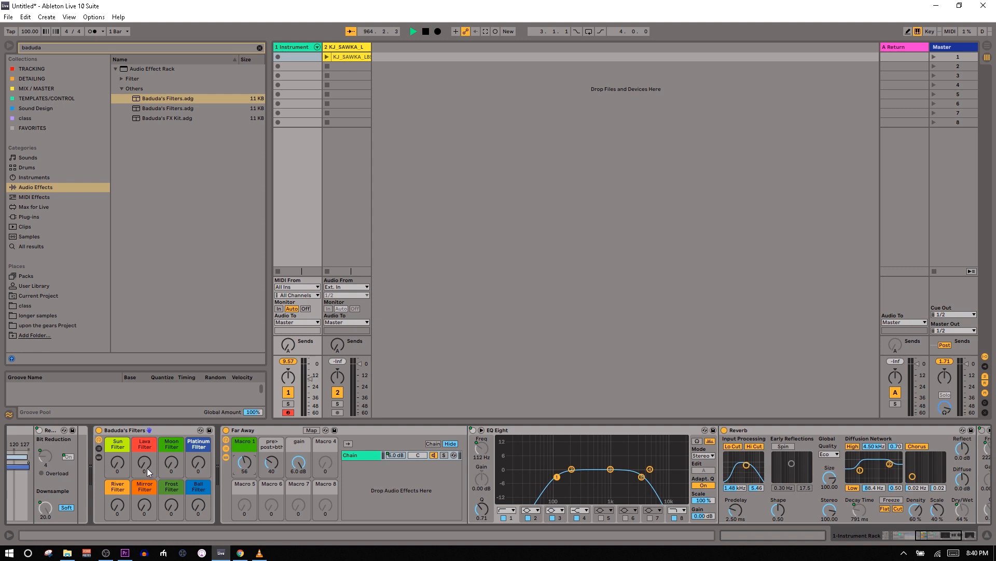
drag(121, 463, 171, 446)
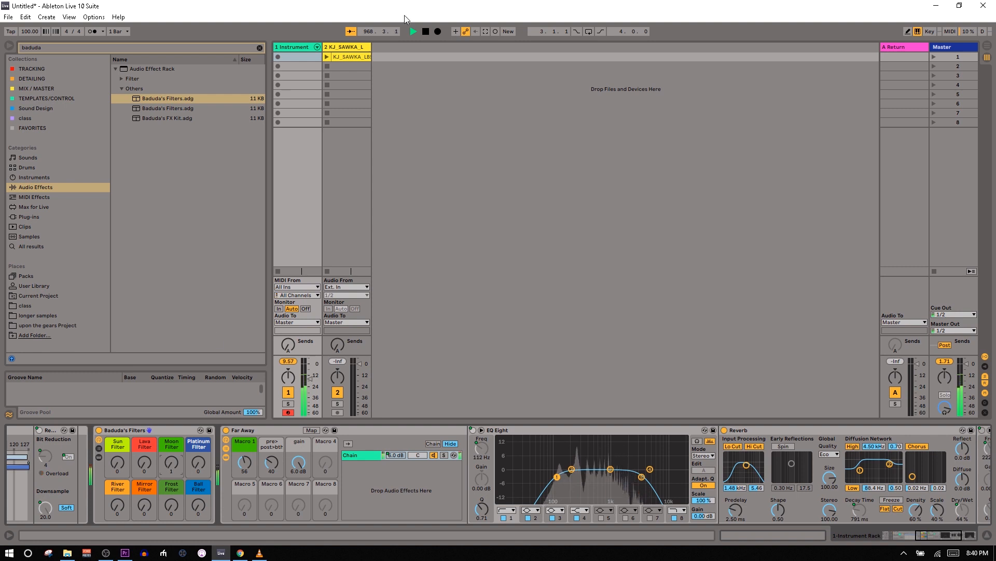
Step: Select audio track 2 with the Baduda's Filters rack and launch its hip-hop loop clip
click(338, 48)
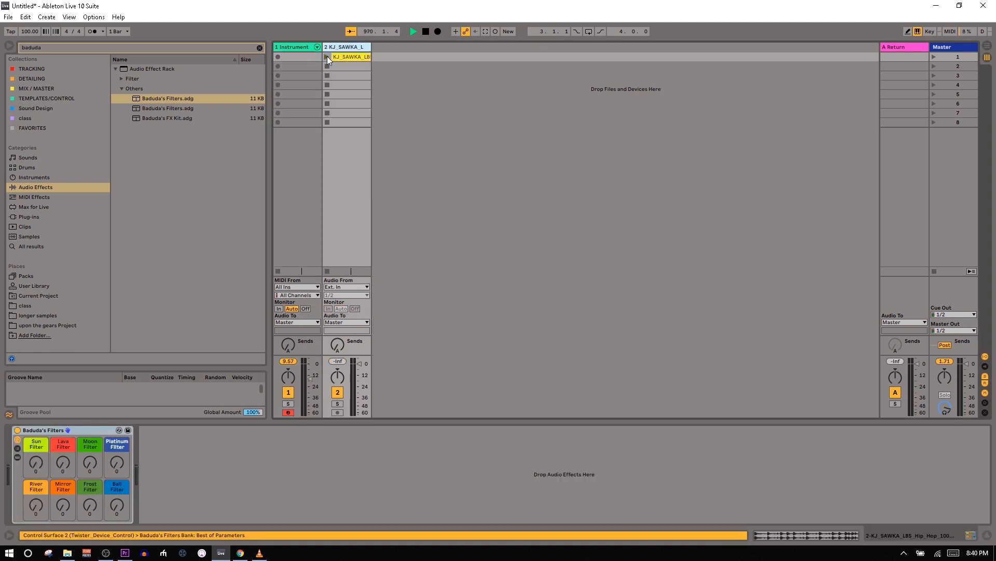
click(327, 56)
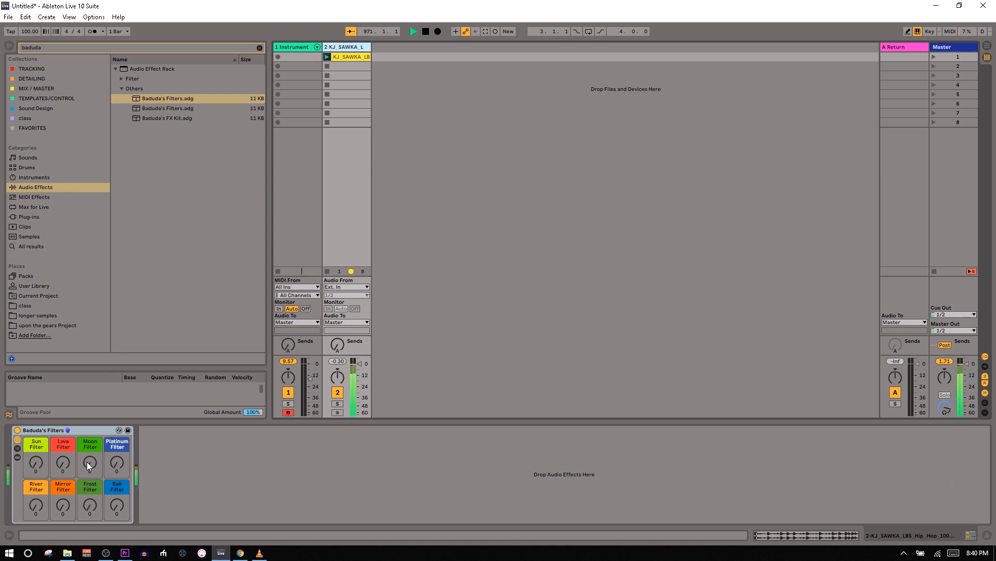
Step: Try the Lava, River, Mirror, Frost, Platinum and Ball filter macros of Baduda's Filters on the playing loop
drag(82, 459, 62, 416)
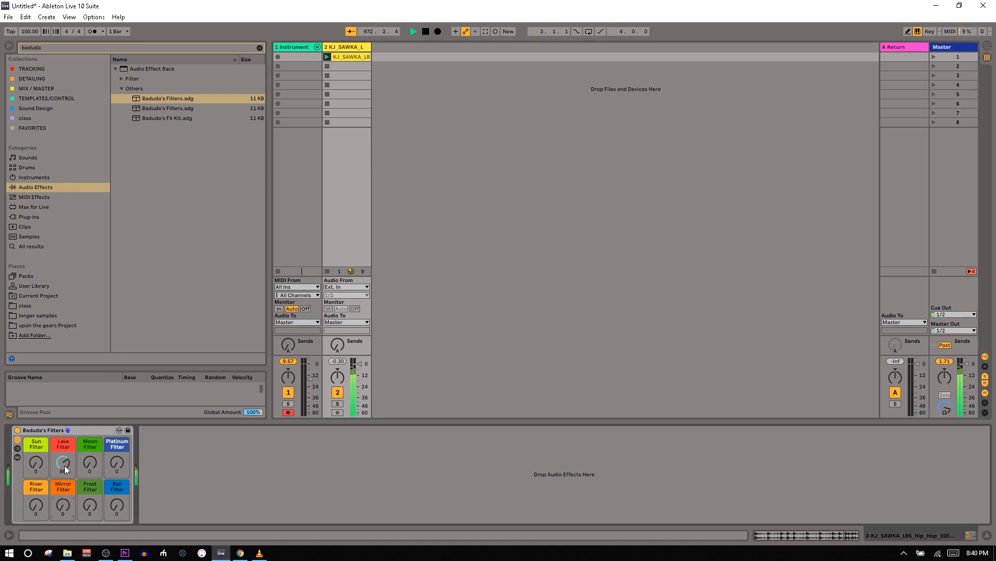
mouse_move(72, 513)
mouse_down()
mouse_move(71, 479)
mouse_move(85, 499)
mouse_move(82, 475)
mouse_move(36, 488)
mouse_move(60, 483)
mouse_move(63, 517)
mouse_up()
drag(90, 502, 117, 504)
drag(117, 462, 117, 441)
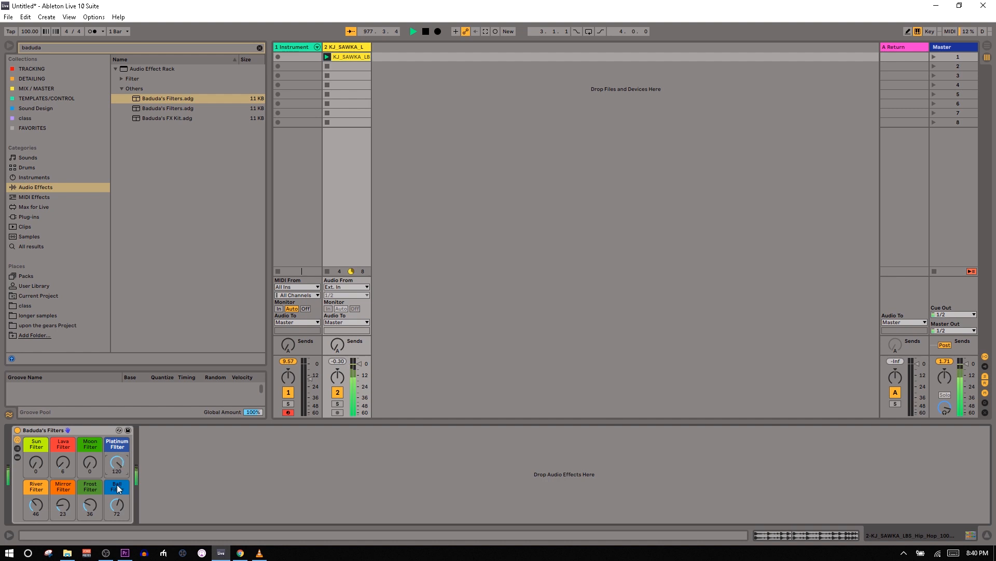
drag(118, 514, 119, 542)
drag(120, 504, 121, 519)
Step: Stop the hip-hop loop on audio track 2 and reset the River, Mirror and Frost filter macros to 0
click(327, 107)
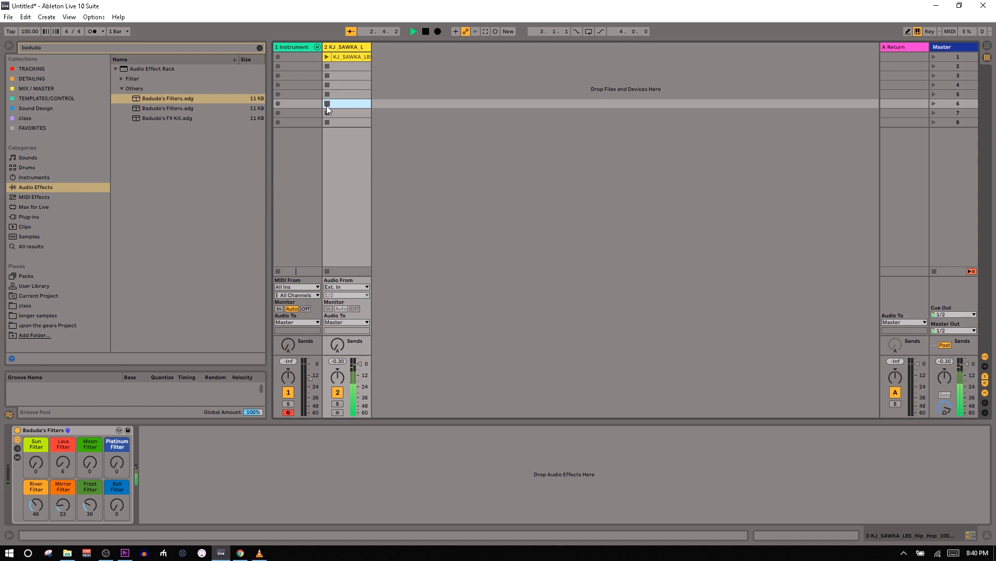
drag(90, 505, 38, 532)
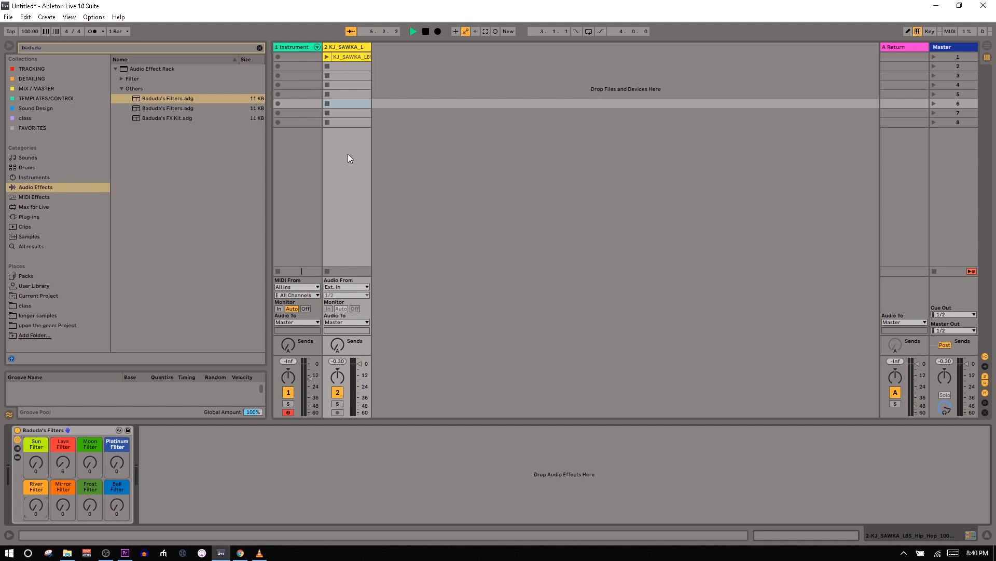
Step: Show the Baduda's Filters chain list and devices and look through all macro mappings down to the Ball Filter entries
click(19, 448)
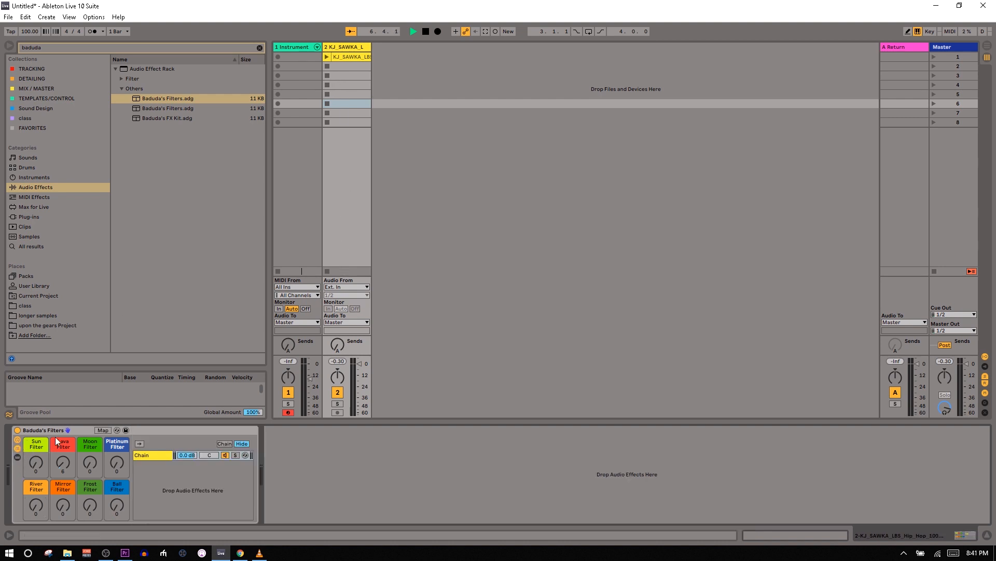
click(103, 429)
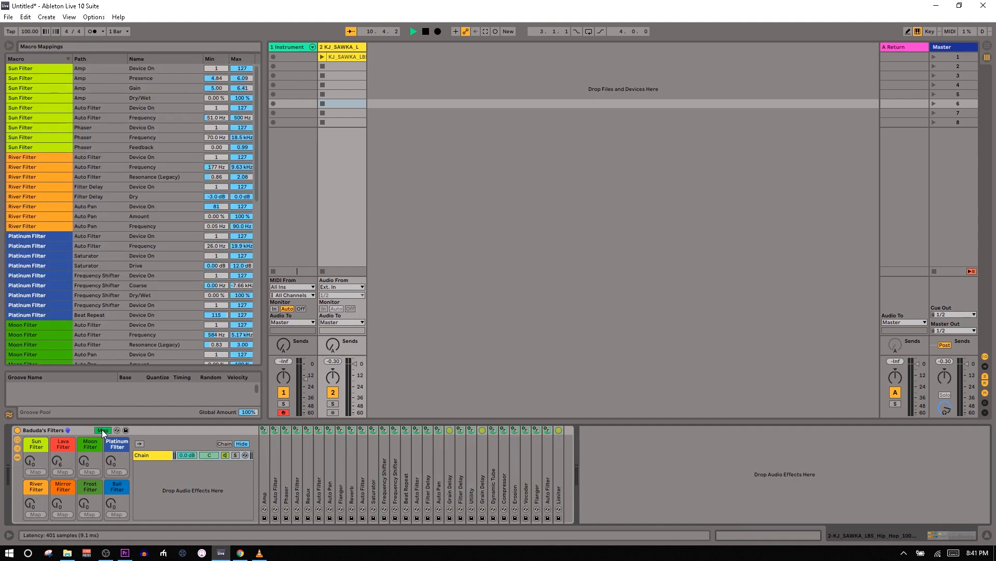
scroll(171, 158, down, 7)
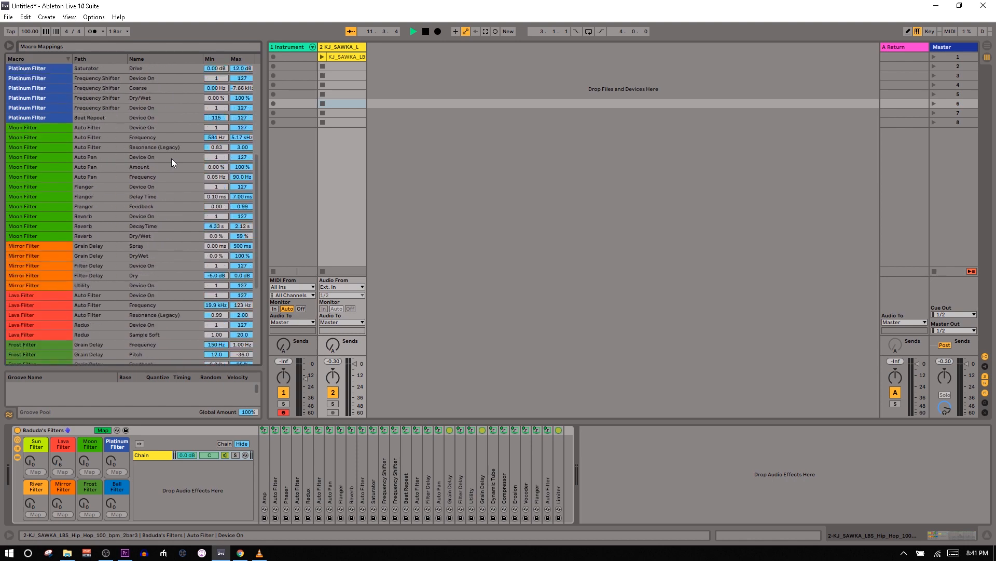
scroll(171, 158, down, 5)
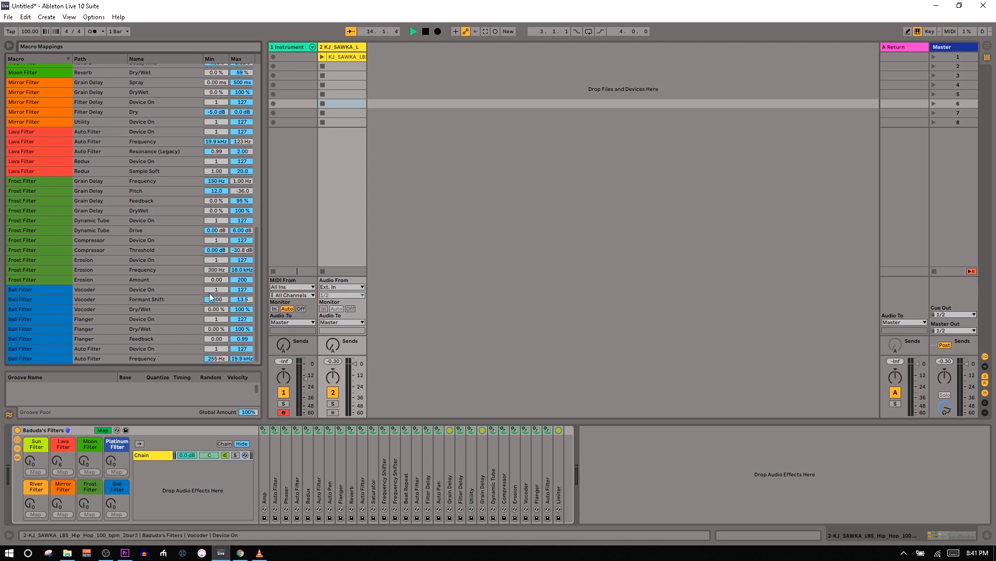
click(184, 291)
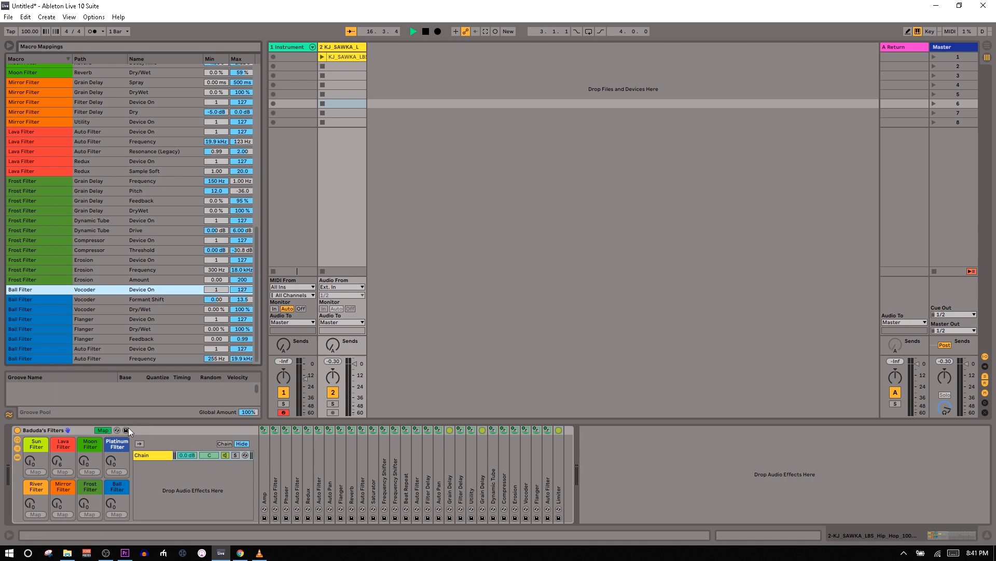
click(102, 431)
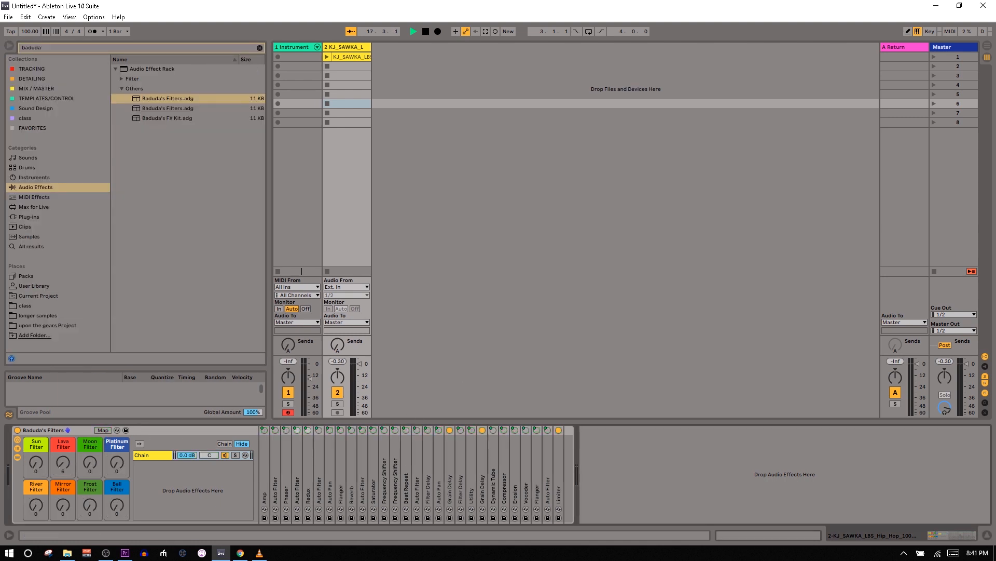
Step: Reset the Lava Filter macro to 0 and try the Mirror and Moon filter macros, leaving both at 0
mouse_move(64, 459)
mouse_down()
mouse_move(64, 420)
mouse_move(65, 462)
mouse_up()
drag(62, 505, 40, 509)
mouse_move(89, 463)
mouse_down()
mouse_move(89, 446)
mouse_move(89, 463)
mouse_up()
Step: Recheck the rack's macro mappings and hide the chain list and devices of Baduda's Filters
click(101, 430)
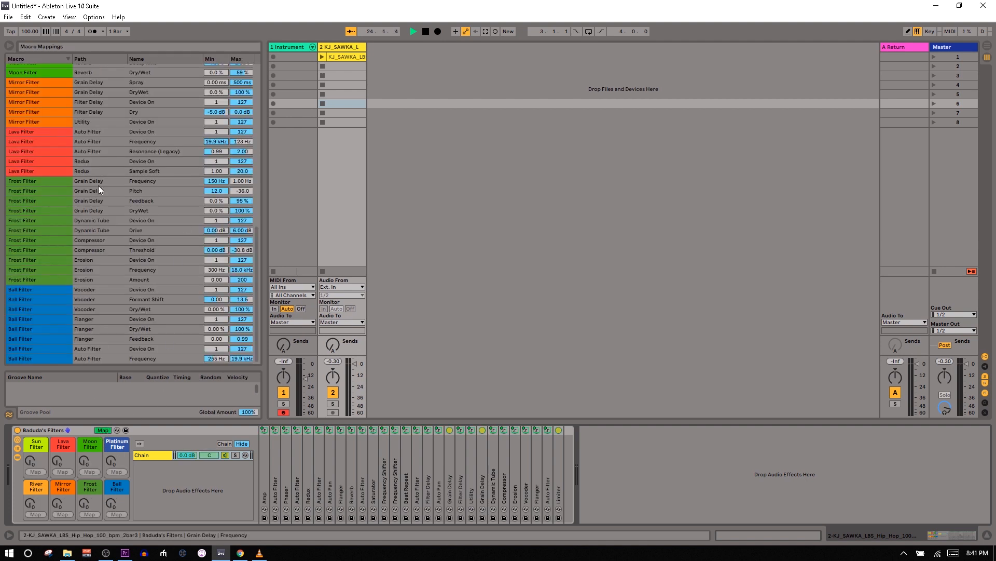
click(101, 432)
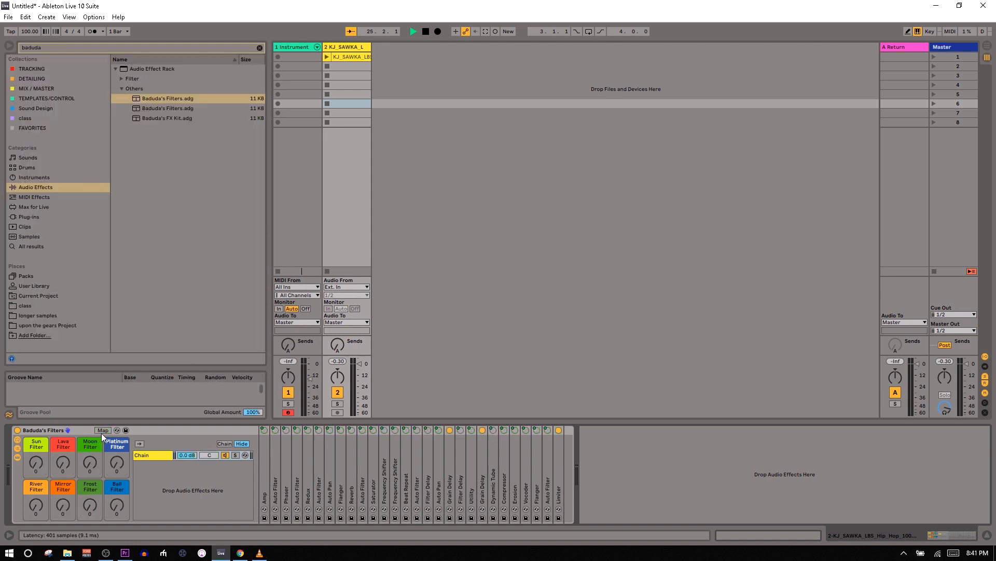
click(18, 448)
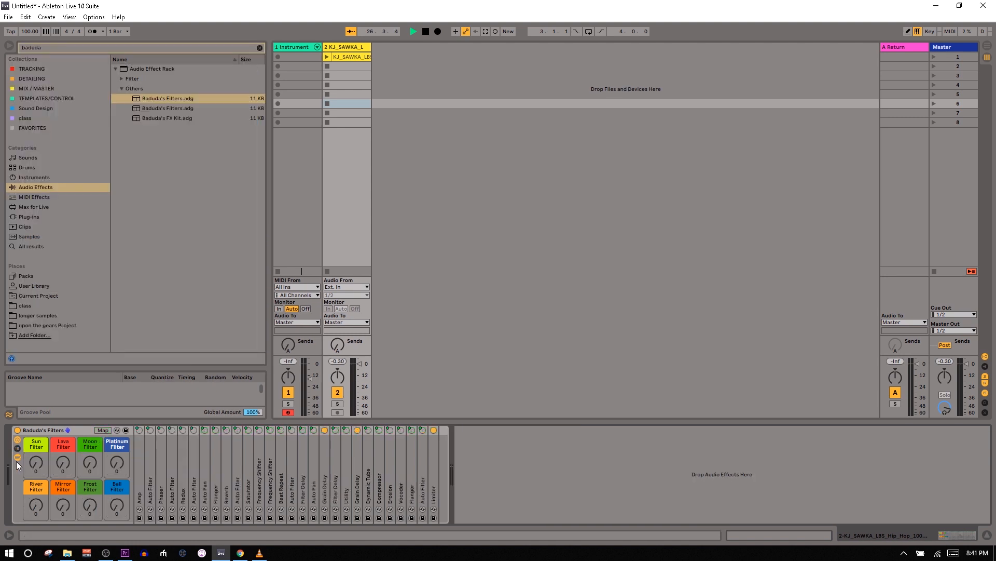
click(17, 458)
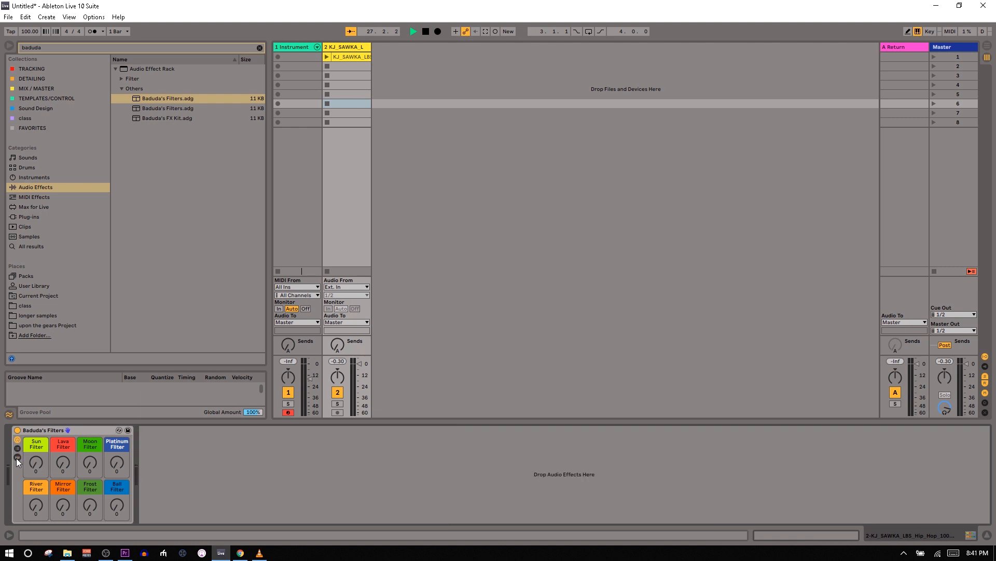
Step: Look over the mapping, renaming and color options of the Lava Filter macro and dismiss them
right_click(68, 467)
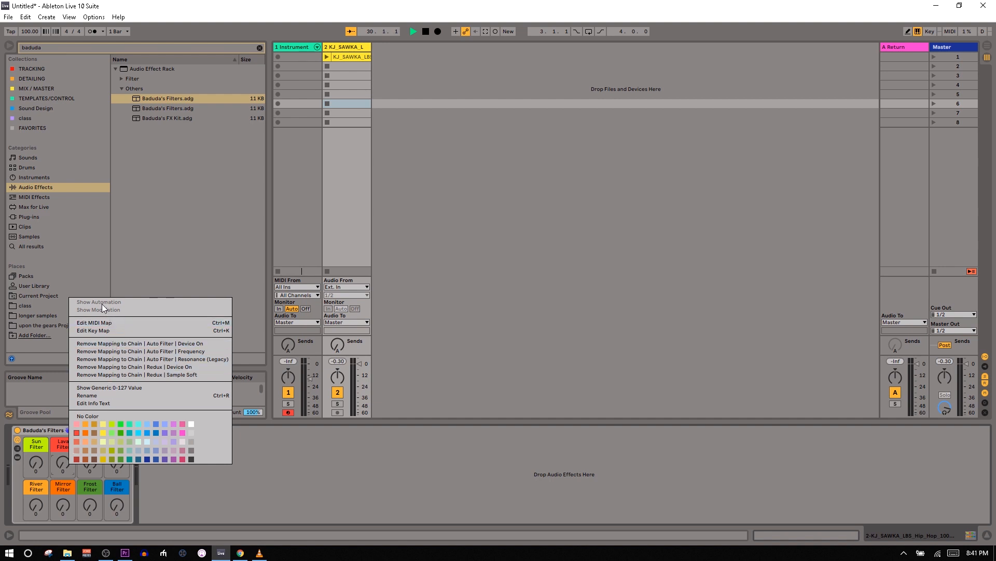
click(313, 258)
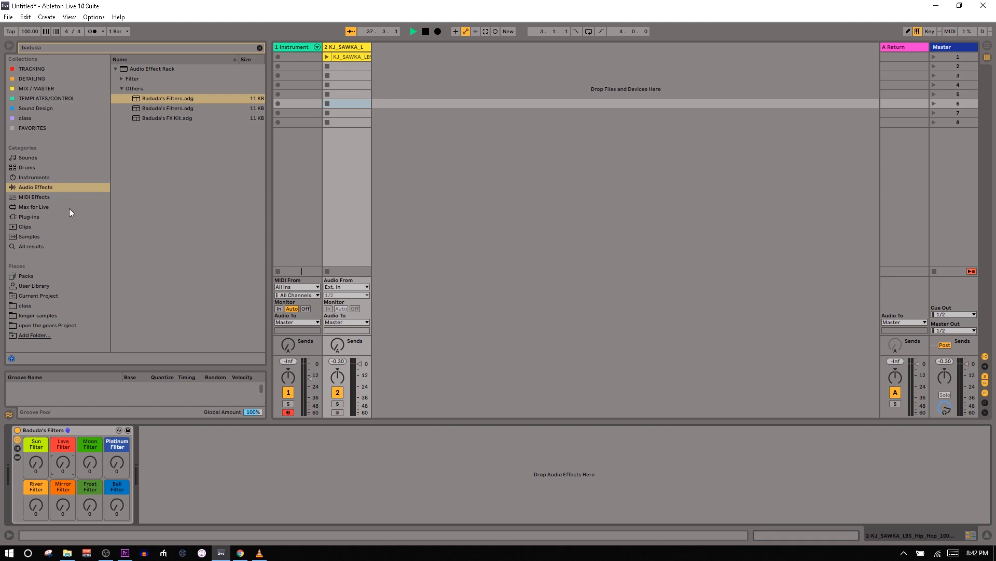
Step: Select the instrument track, delete its Baduda's Filters rack and undo the deletion
click(299, 53)
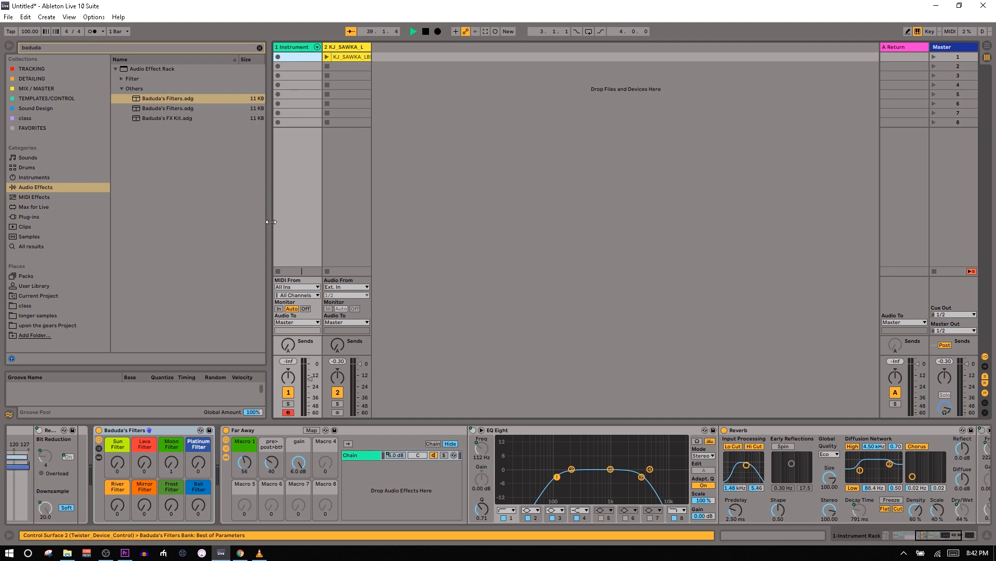
click(177, 431)
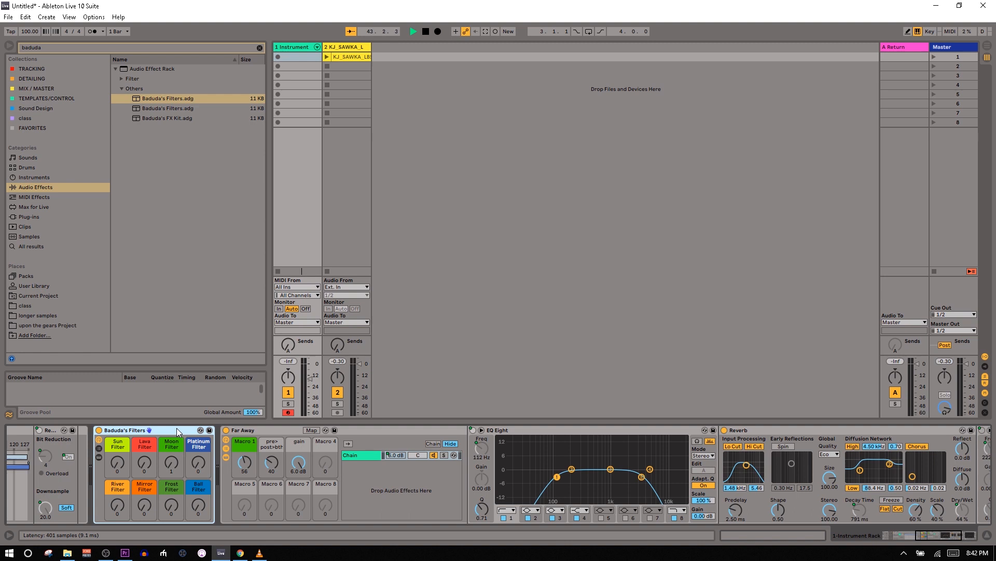
key(Delete)
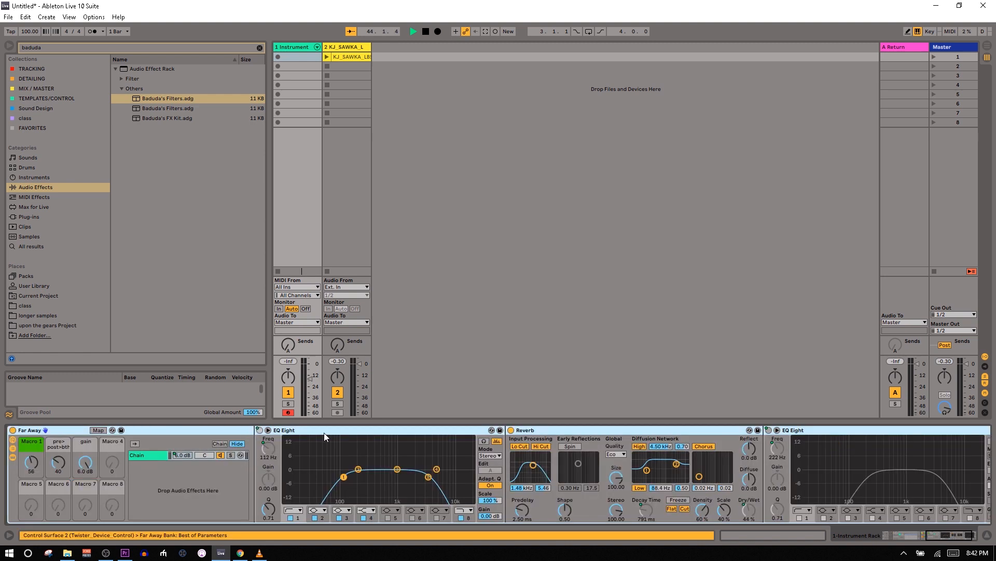
key(ctrl+z)
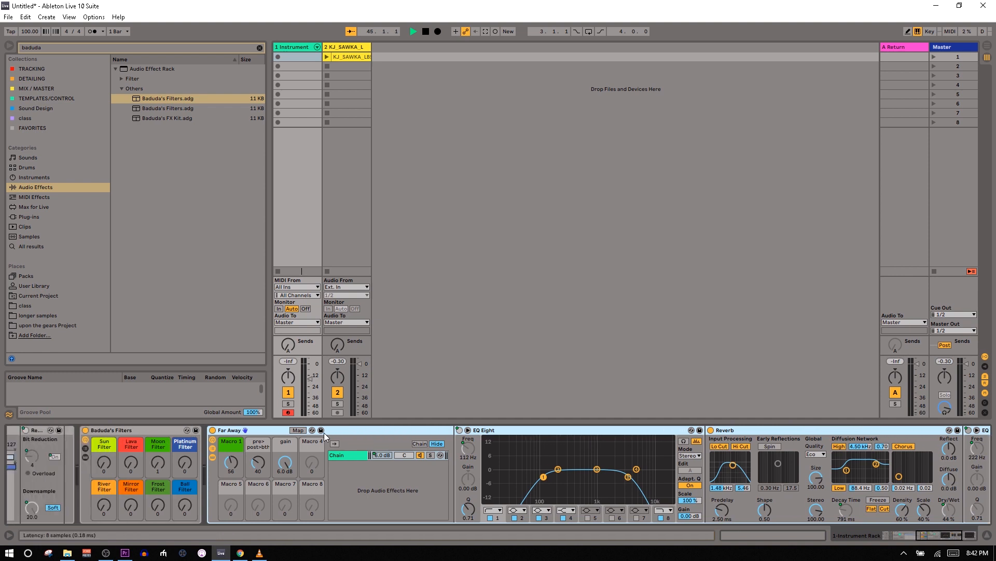
Step: Collapse the Audio Effect Rack with the dry and wet chains on the instrument track
scroll(324, 431, left, 10)
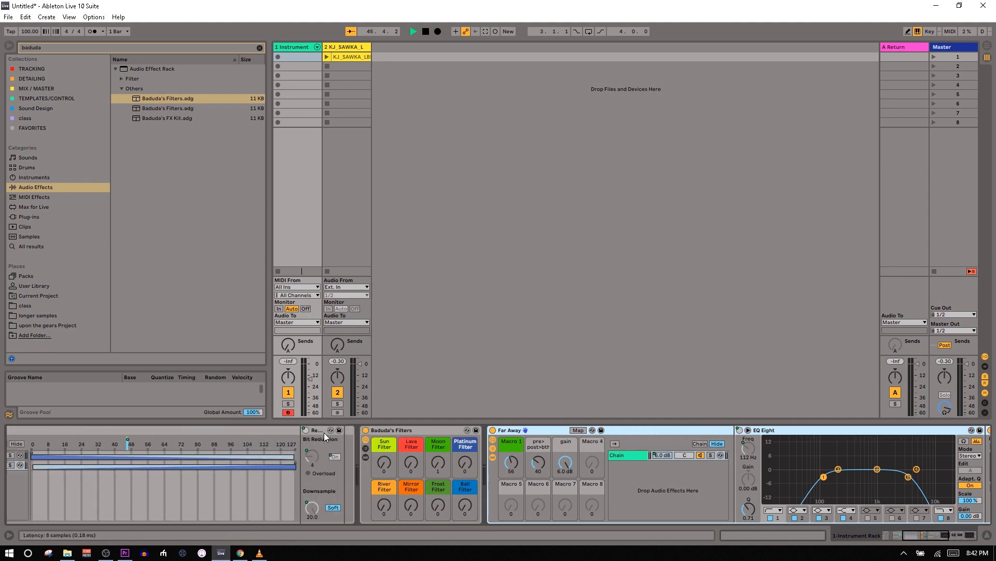
scroll(324, 432, left, 1)
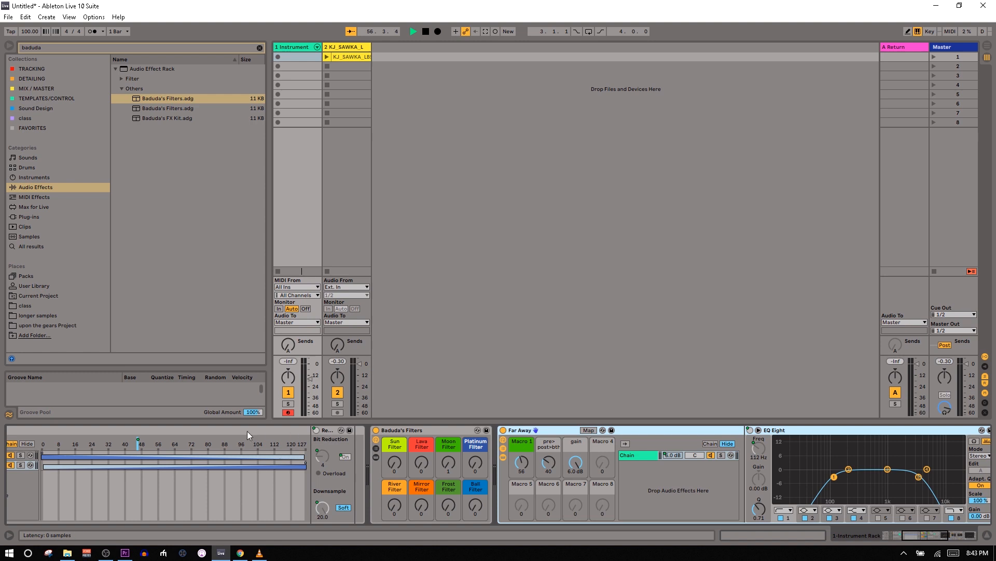
scroll(247, 431, up, 10)
scroll(247, 431, up, 3)
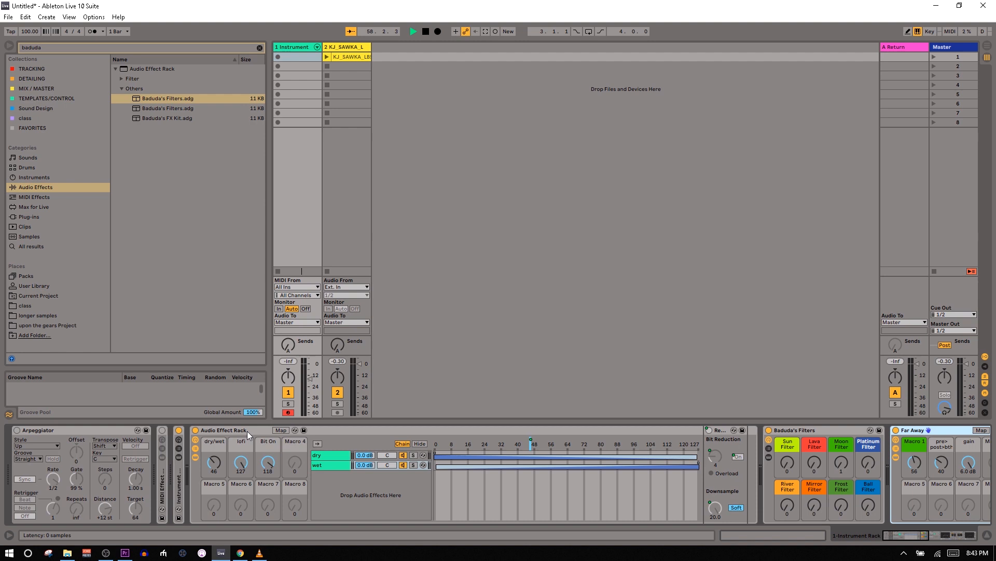
click(247, 431)
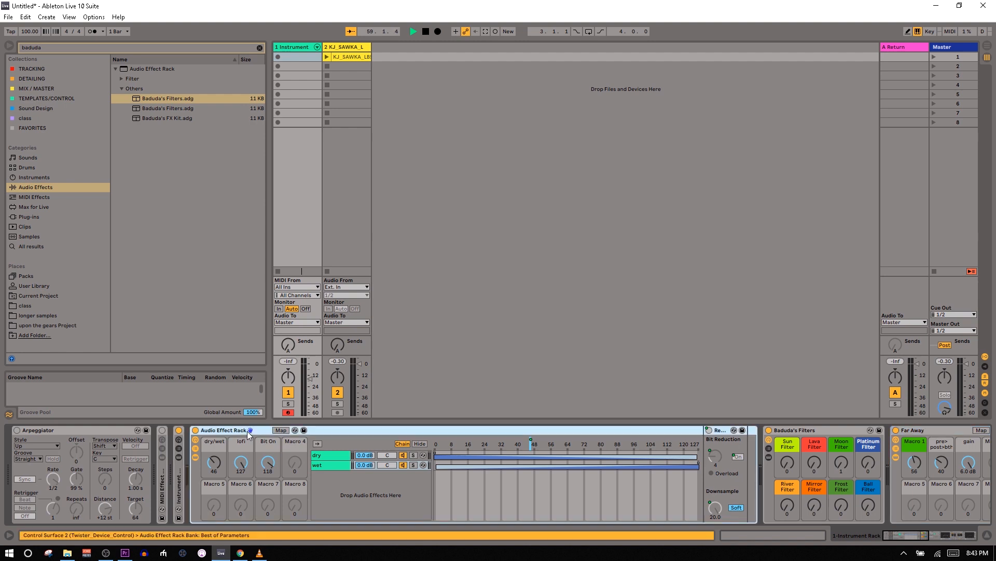
double_click(247, 431)
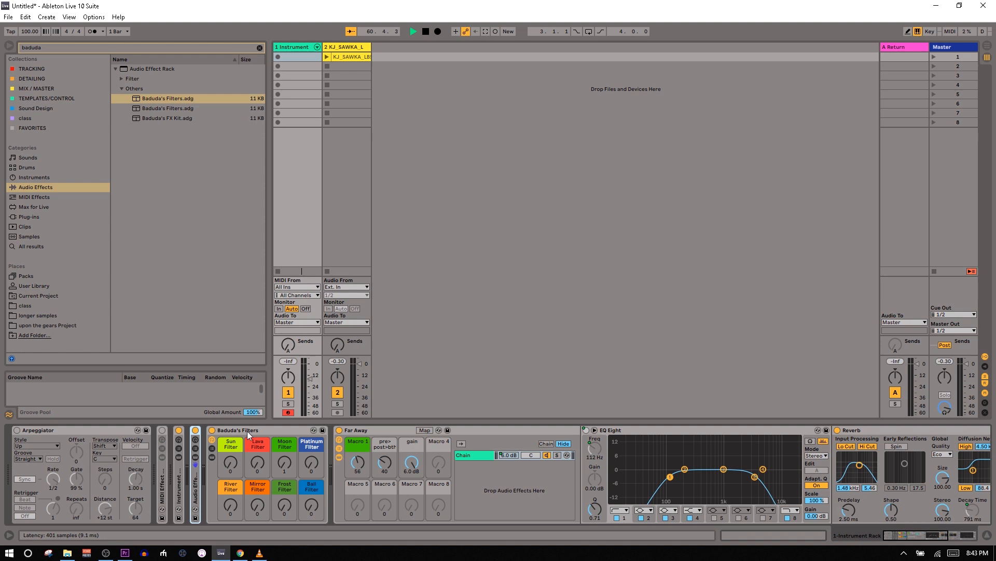
Step: Set the Ball Filter macro of Baduda's Filters to 53 and show the Far Away rack's macro mappings
click(278, 470)
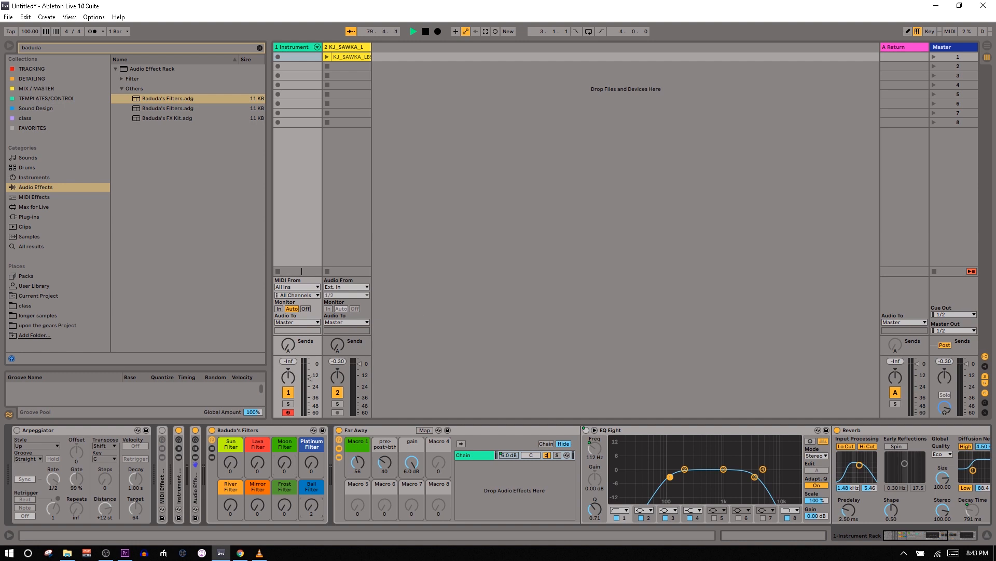
mouse_move(314, 507)
mouse_down()
mouse_move(314, 496)
mouse_move(314, 507)
mouse_up()
click(424, 430)
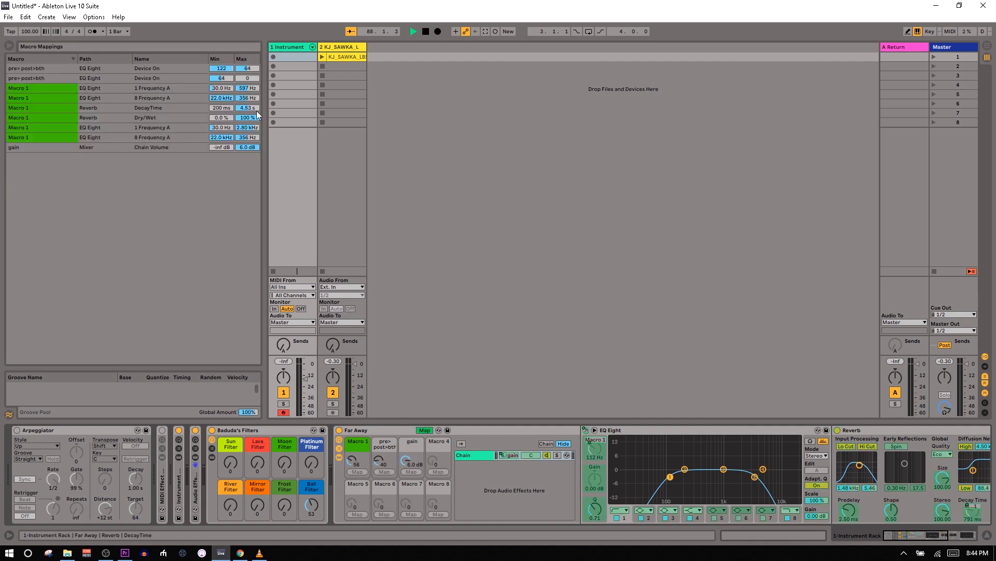